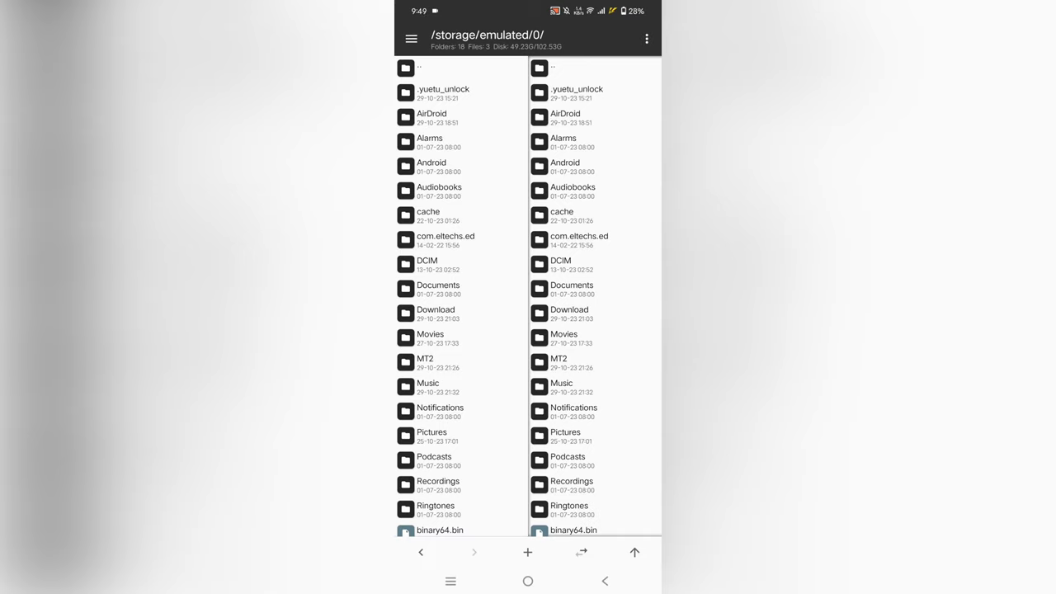
Browse to the Download/Telegram/MT4 mobile setup folder.
{"action": "left_click", "coordinate": [435, 314]}
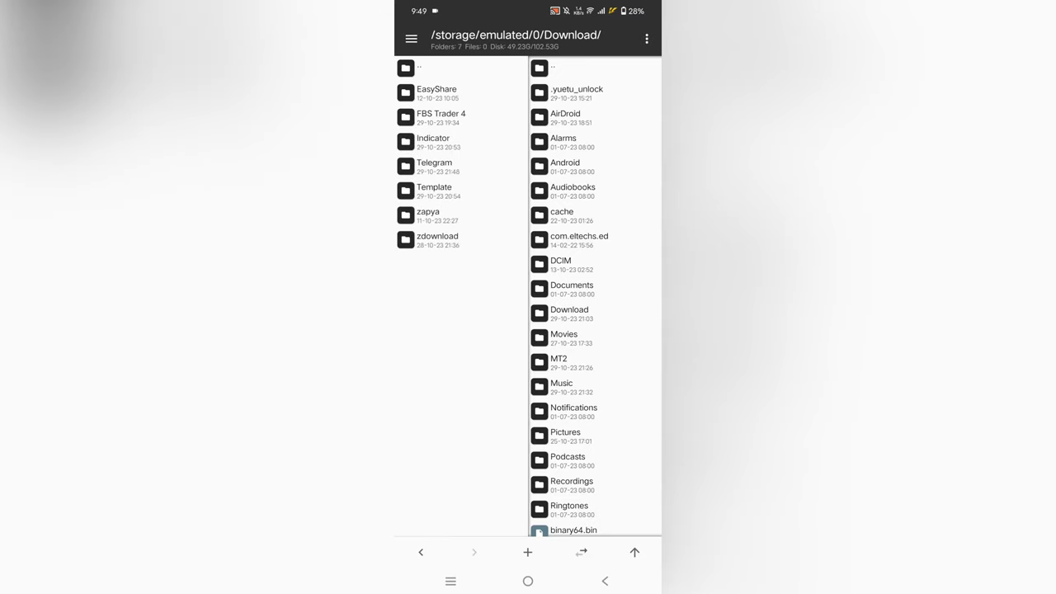
{"action": "left_click", "coordinate": [462, 165]}
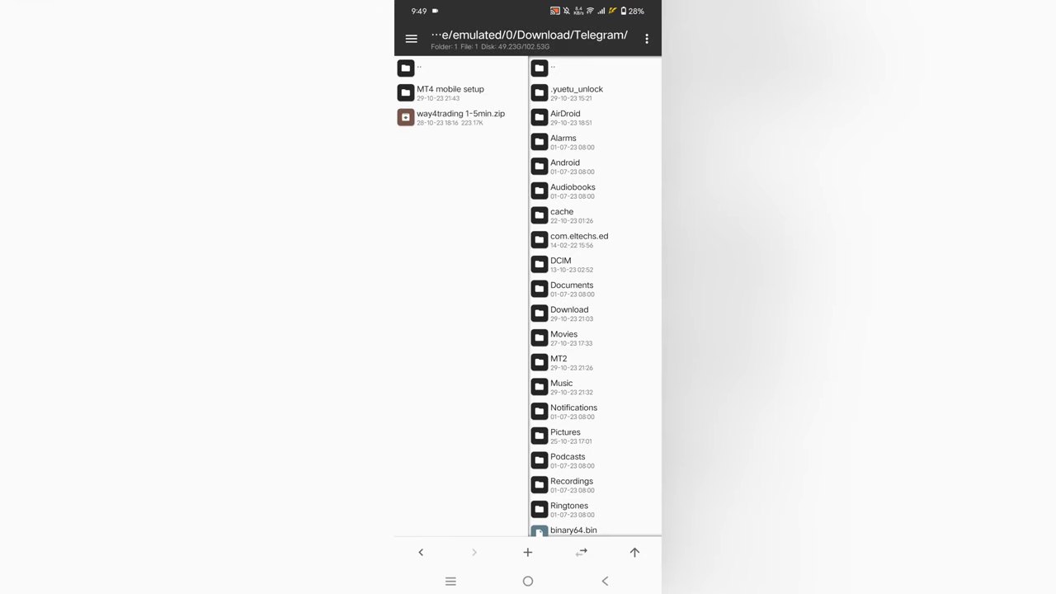
{"action": "left_click", "coordinate": [450, 89]}
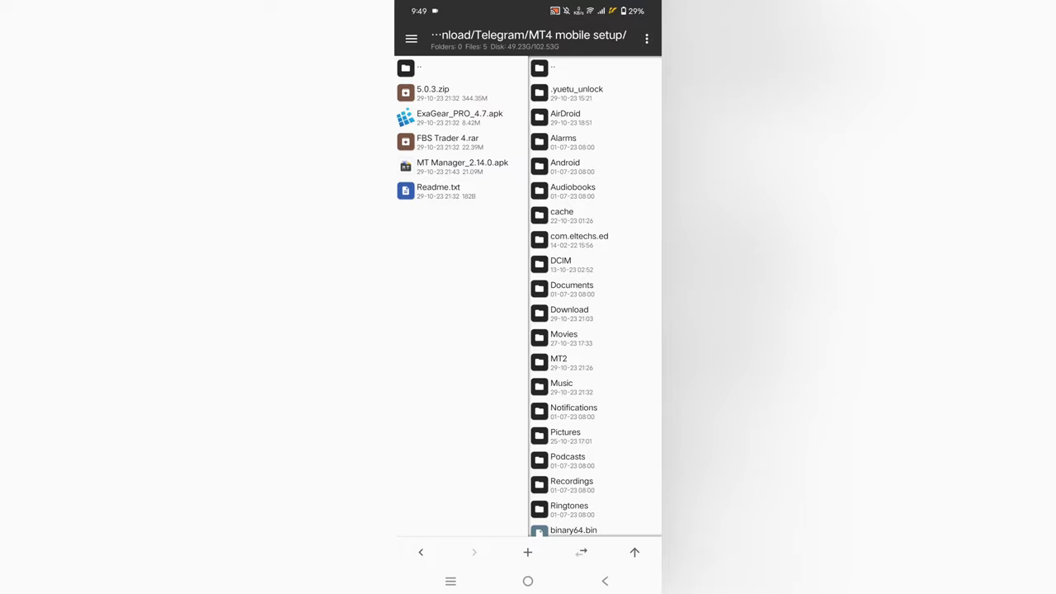
Install ExaGear_PRO_4.7.apk as ExaGear - Windows Emulator 3.0.1.
{"action": "left_click", "coordinate": [459, 117]}
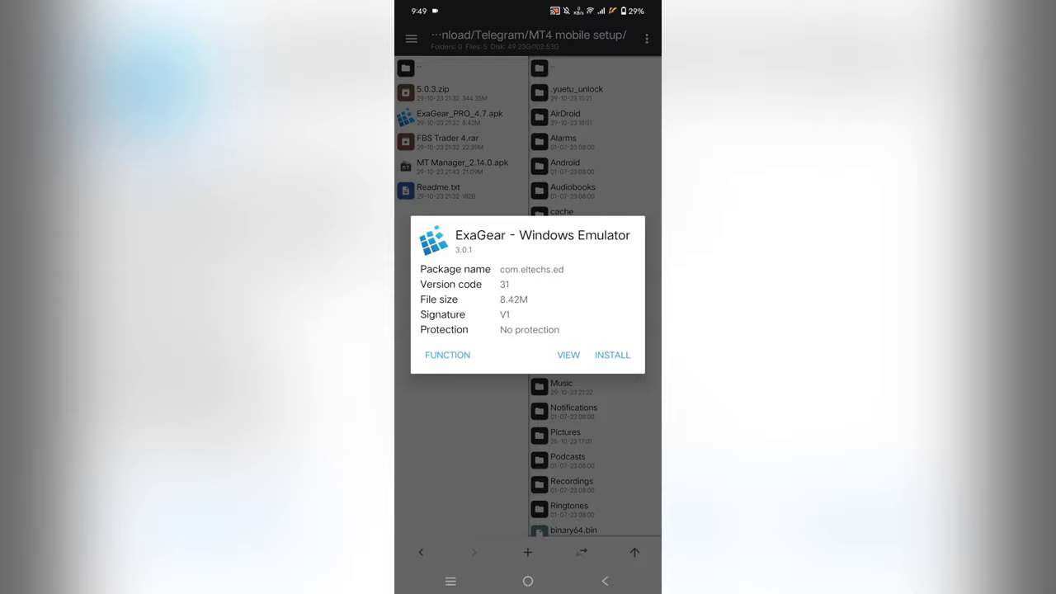
{"action": "left_click", "coordinate": [612, 355]}
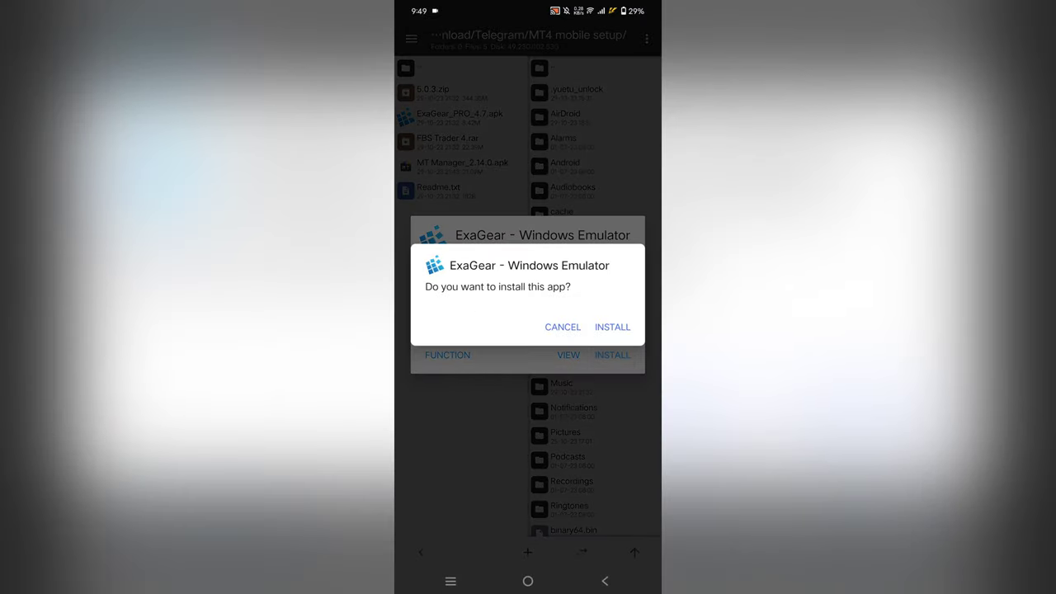
{"action": "left_click", "coordinate": [612, 327]}
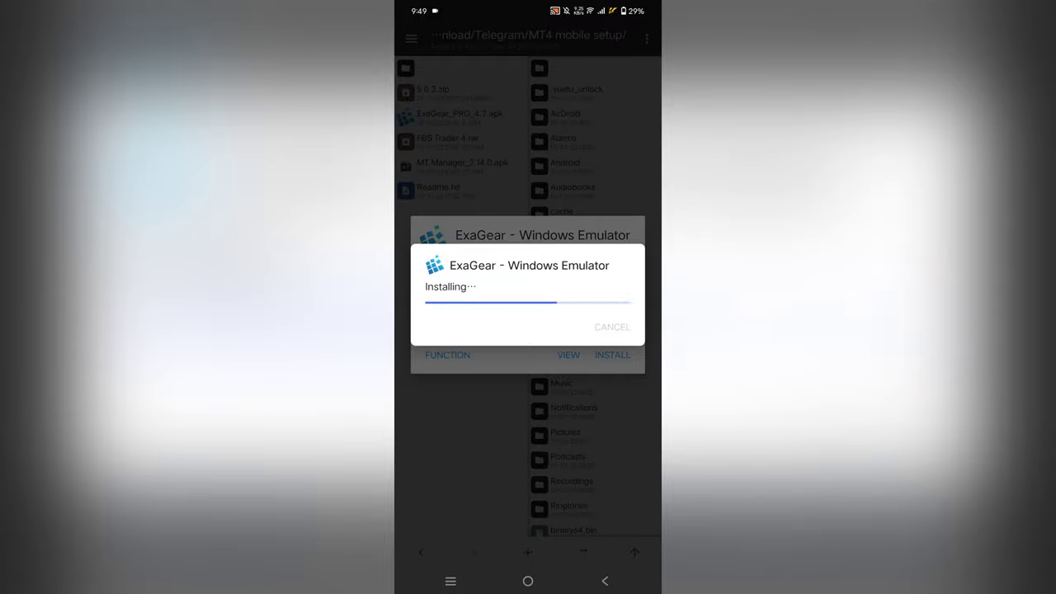
{"action": "left_click", "coordinate": [579, 327]}
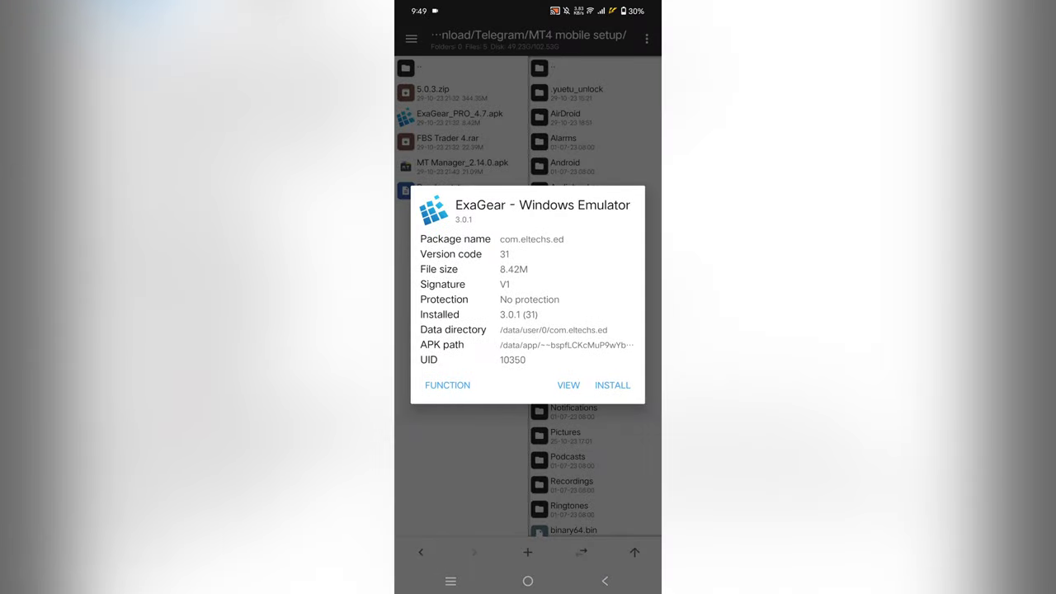
Close the package details, force stop ExaGear from App info with OK, and go Home.
{"action": "key", "text": "Escape"}
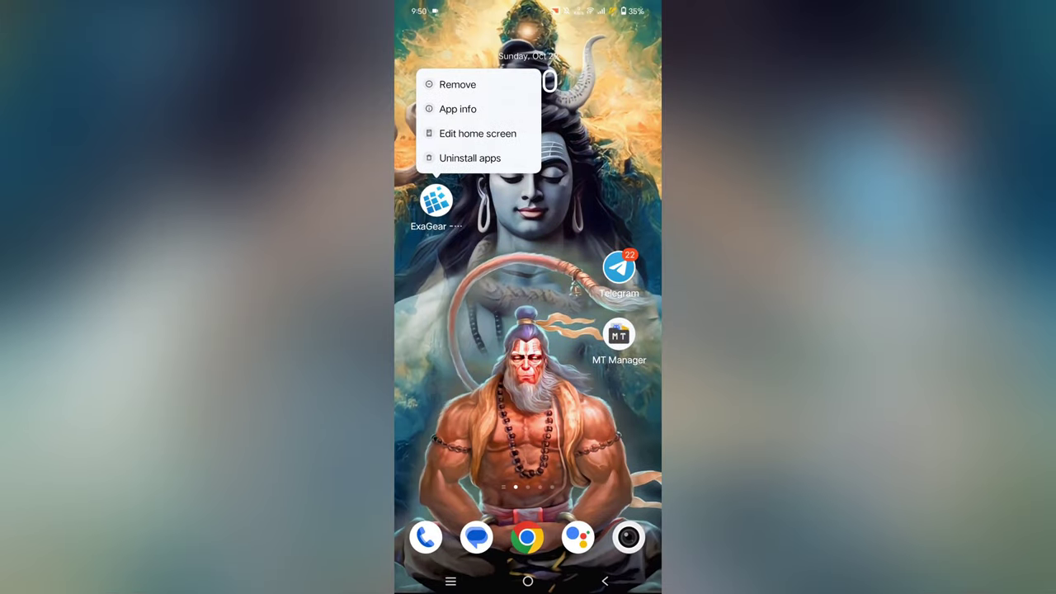
{"action": "left_click", "coordinate": [457, 109]}
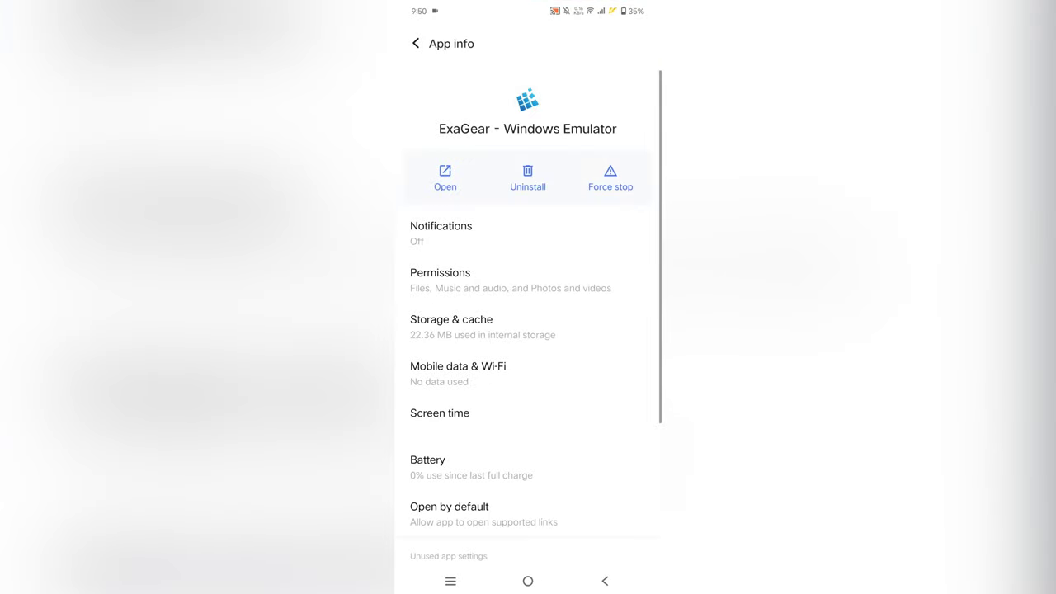
{"action": "left_click", "coordinate": [610, 178]}
{"action": "left_click", "coordinate": [616, 325]}
{"action": "left_click", "coordinate": [528, 581]}
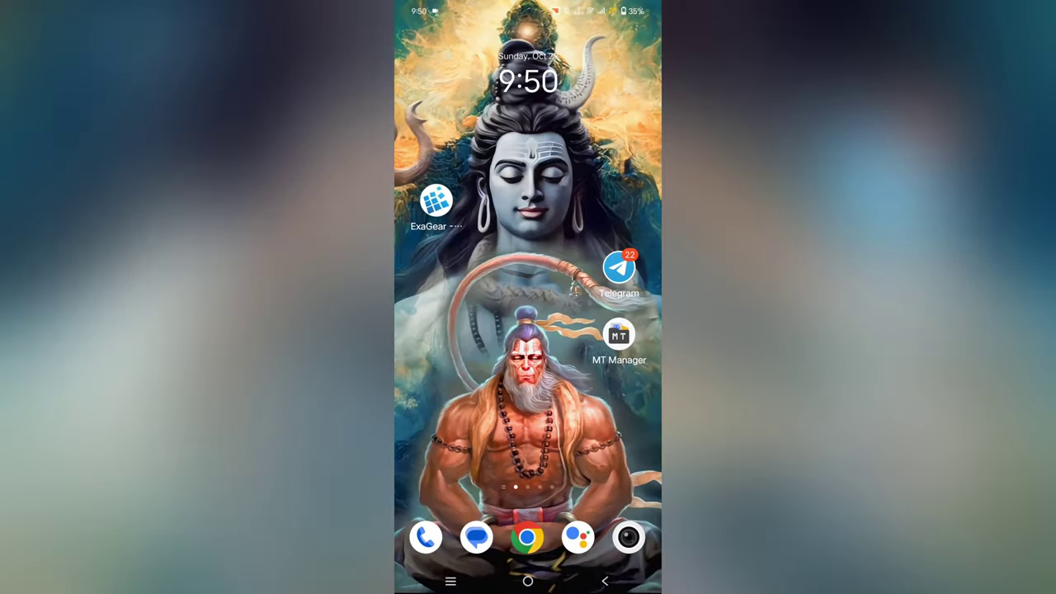
Open MT Manager and show Android/obb/com.eltechs.ed in the right pane.
{"action": "left_click", "coordinate": [619, 334]}
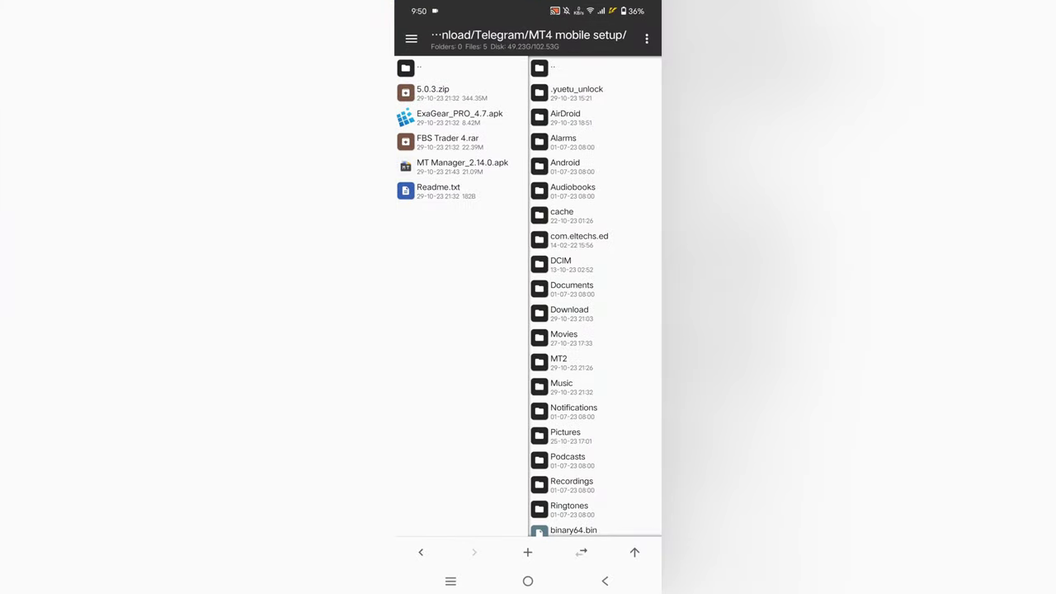
{"action": "scroll", "coordinate": [619, 372], "scroll_direction": "down", "scroll_amount": 1}
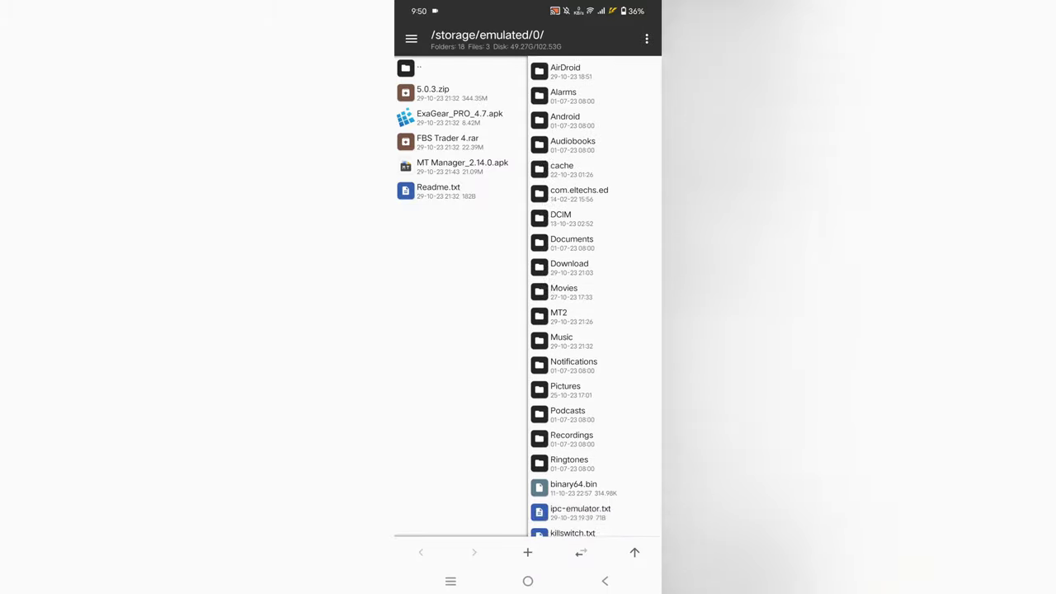
{"action": "scroll", "coordinate": [614, 442], "scroll_direction": "up", "scroll_amount": 2}
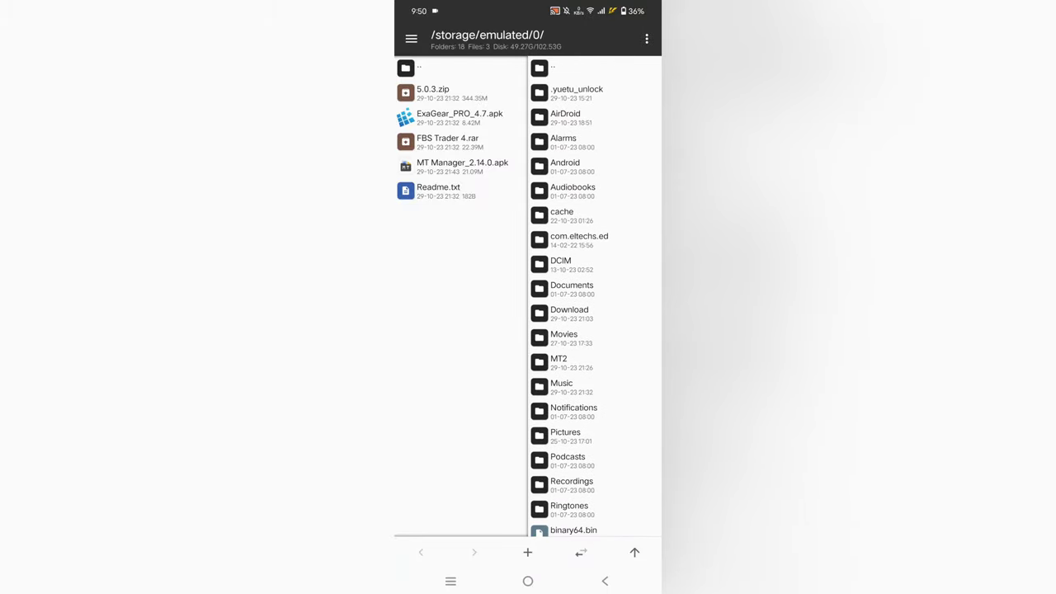
{"action": "left_click", "coordinate": [569, 166]}
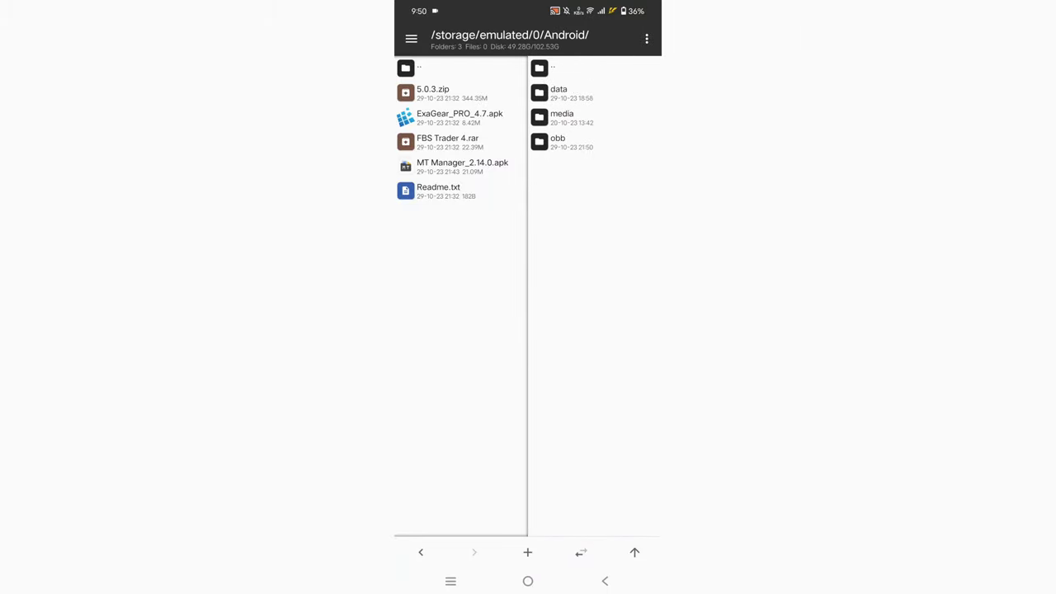
{"action": "left_click", "coordinate": [569, 142]}
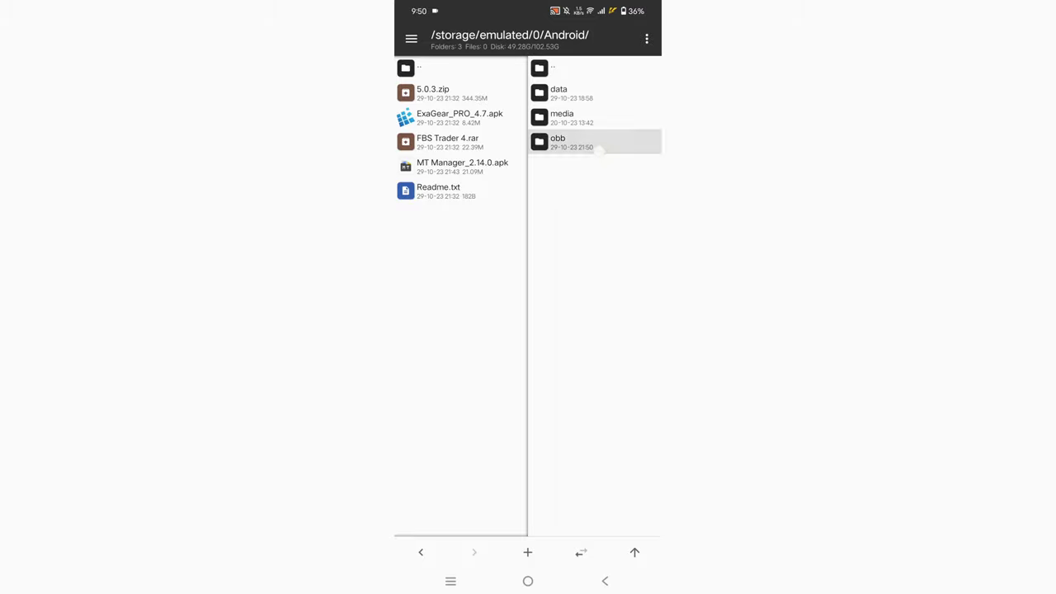
{"action": "left_click", "coordinate": [578, 92]}
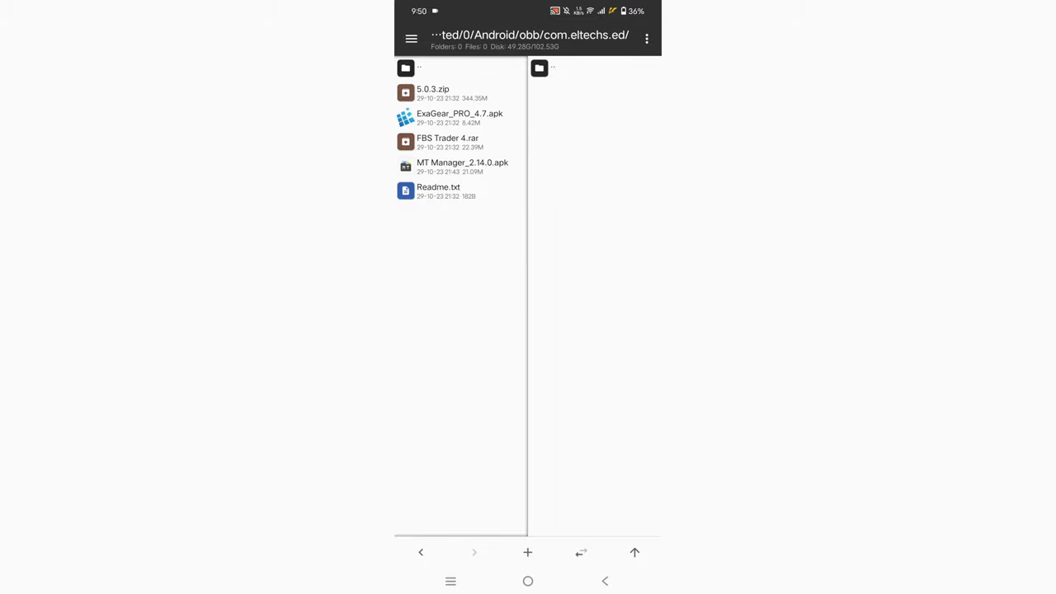
Extract main.30.com.eltechs.ed.obb from 5.0.3.zip into com.eltechs.ed.
{"action": "left_click", "coordinate": [432, 92]}
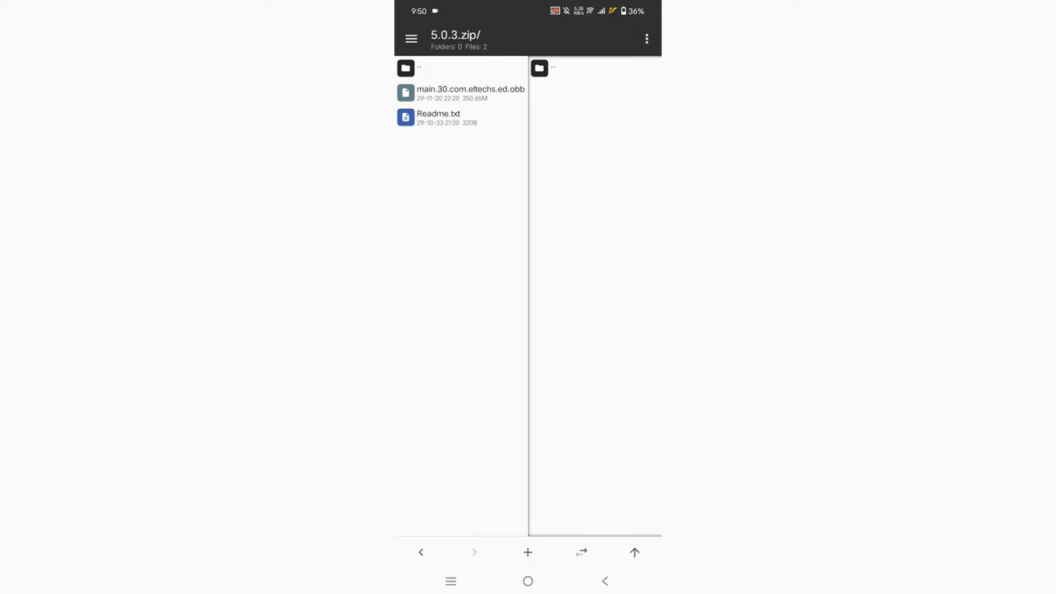
{"action": "left_click", "coordinate": [469, 92]}
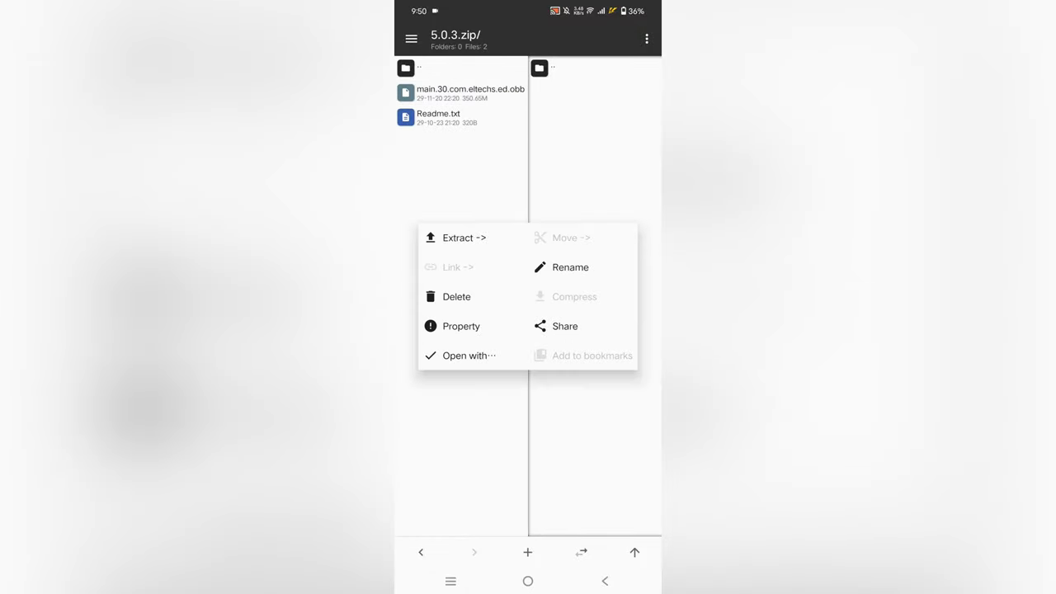
{"action": "left_click", "coordinate": [463, 238]}
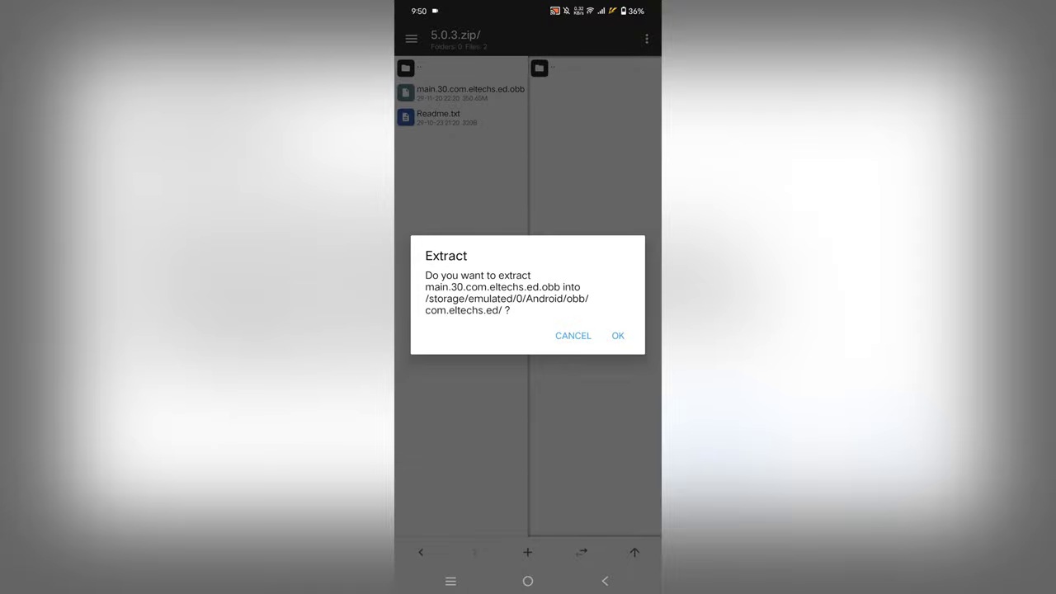
{"action": "left_click", "coordinate": [618, 336]}
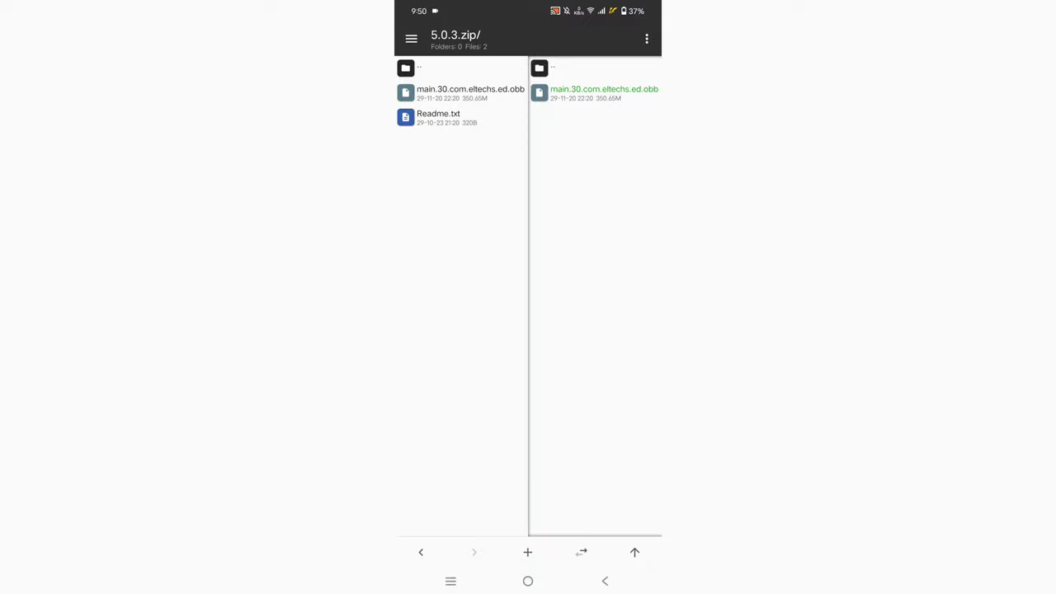
Launch ExaGear from the home screen so it unpacks its data on first start.
{"action": "key", "text": "super"}
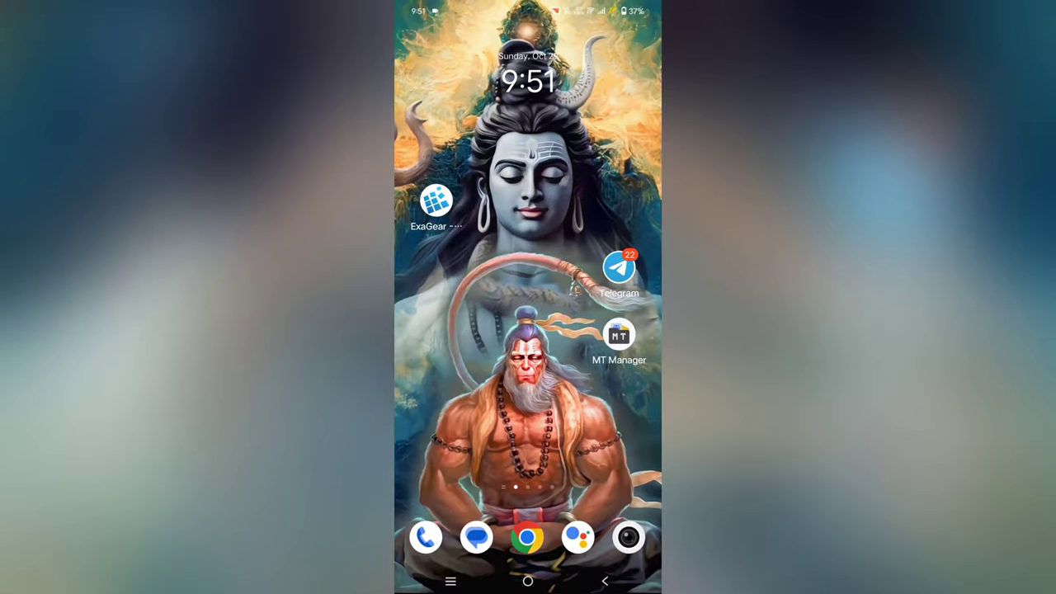
{"action": "left_click", "coordinate": [436, 201]}
Reopen MT Manager and look inside FBS Trader 4.rar.
{"action": "left_click", "coordinate": [619, 334]}
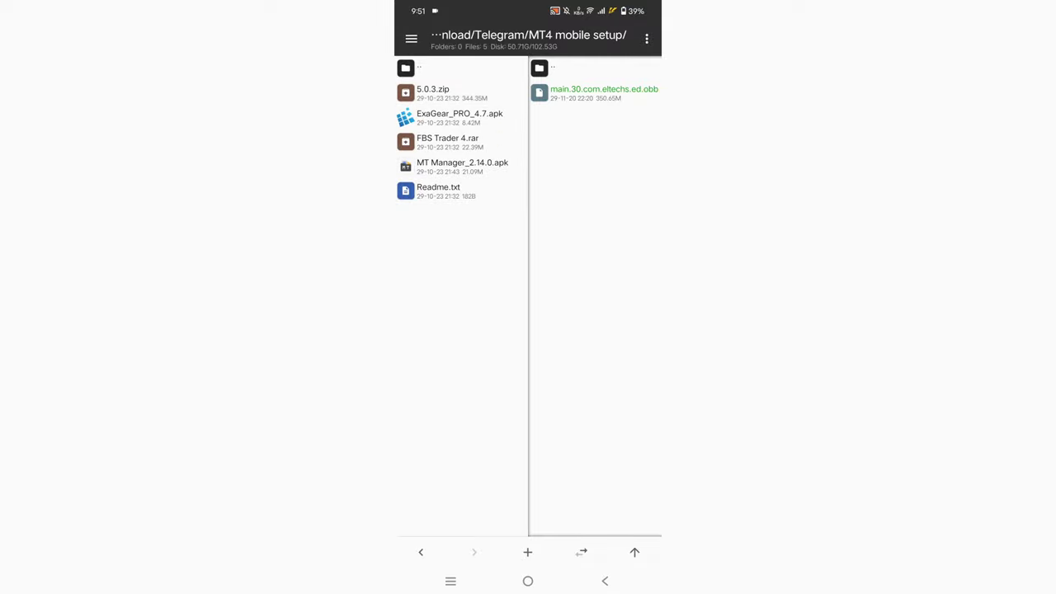
{"action": "left_click", "coordinate": [448, 141]}
{"action": "left_click", "coordinate": [441, 92]}
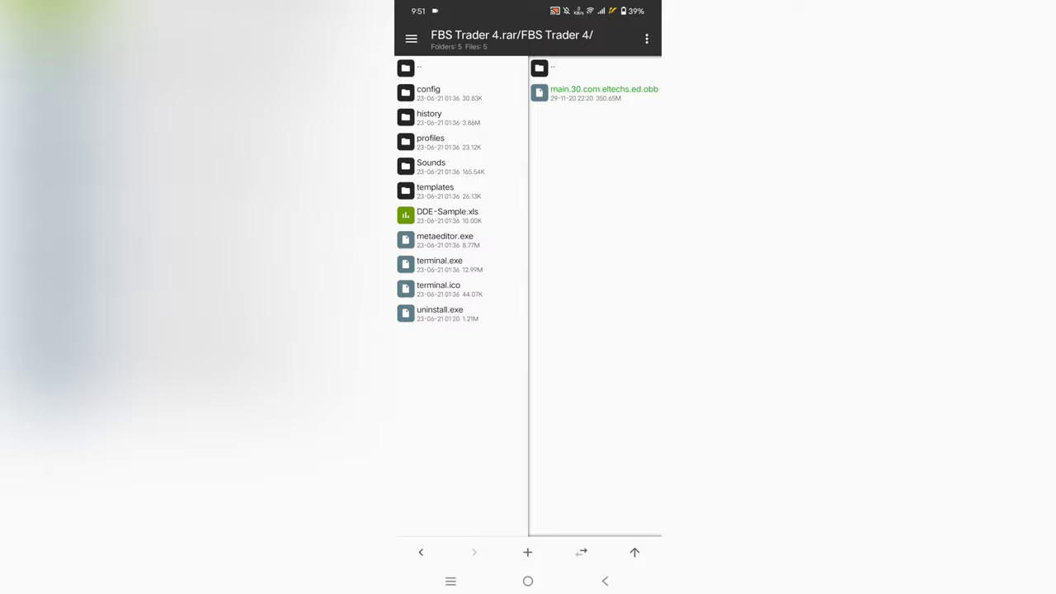
{"action": "key", "text": "Escape"}
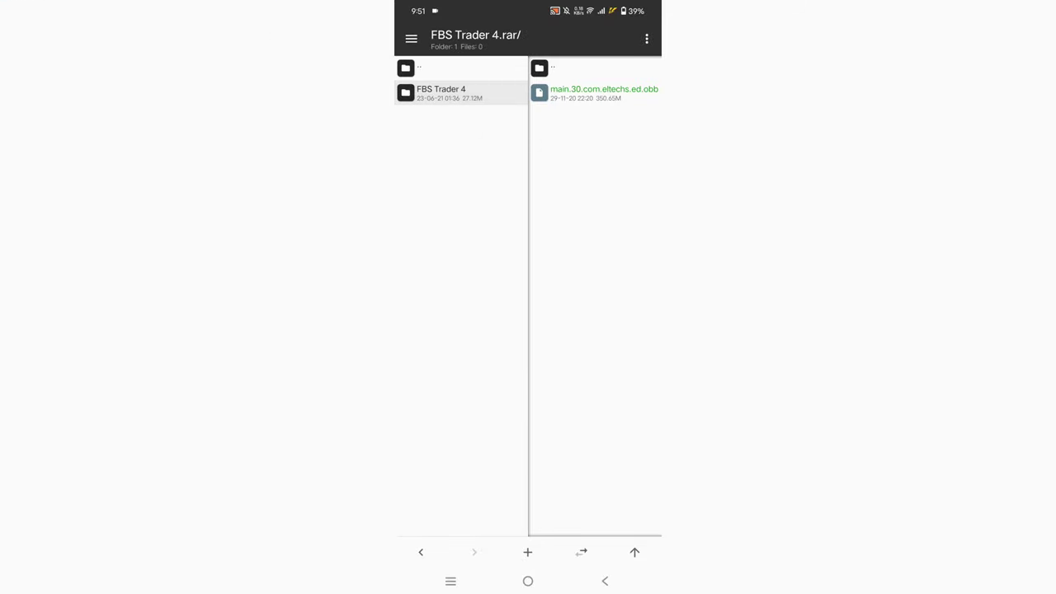
{"action": "key", "text": "Escape"}
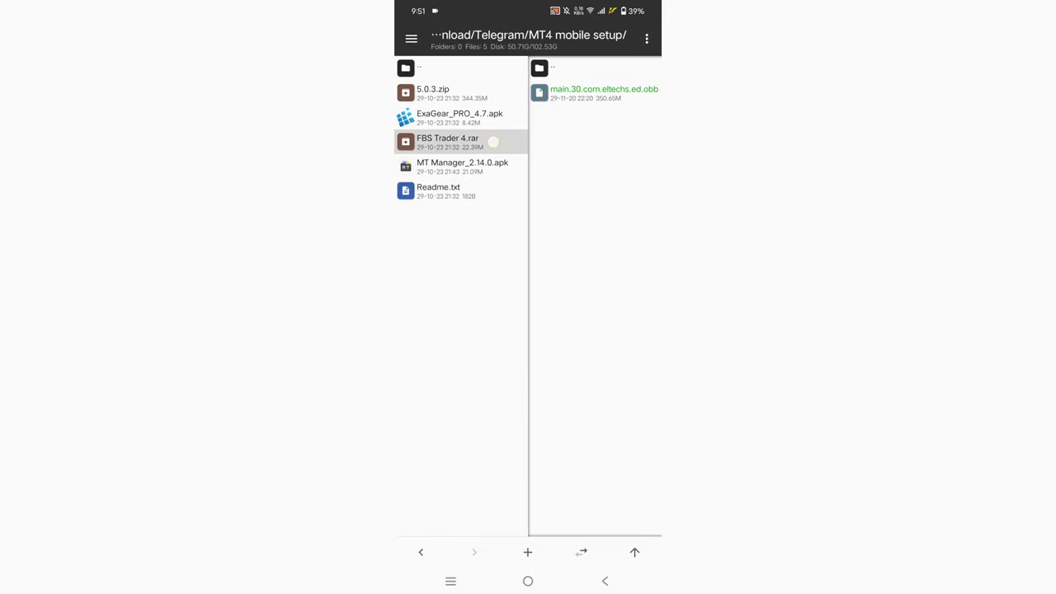
Copy FBS Trader 4.rar into the com.eltechs.ed folder.
{"action": "right_click", "coordinate": [447, 142]}
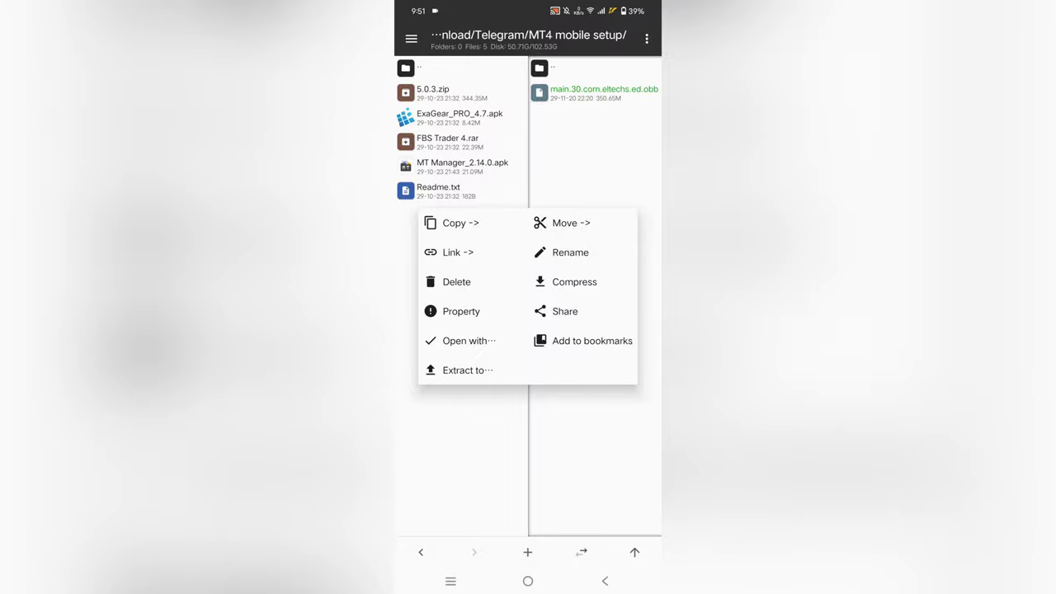
{"action": "left_click", "coordinate": [454, 223]}
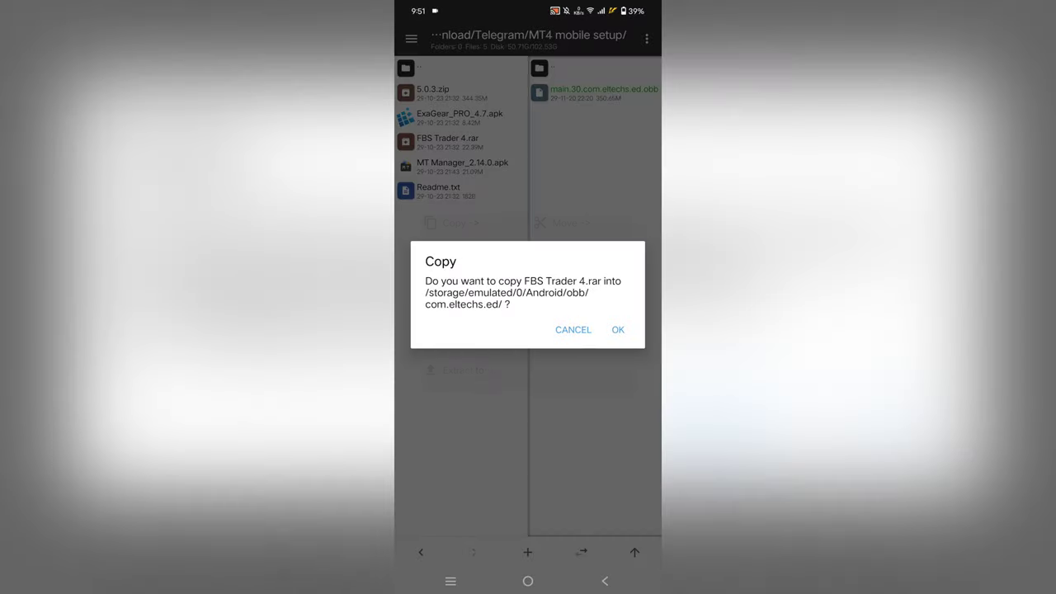
{"action": "left_click", "coordinate": [618, 329]}
Point the right pane at Download and extract the FBS Trader 4 folder there.
{"action": "key", "text": "Escape"}
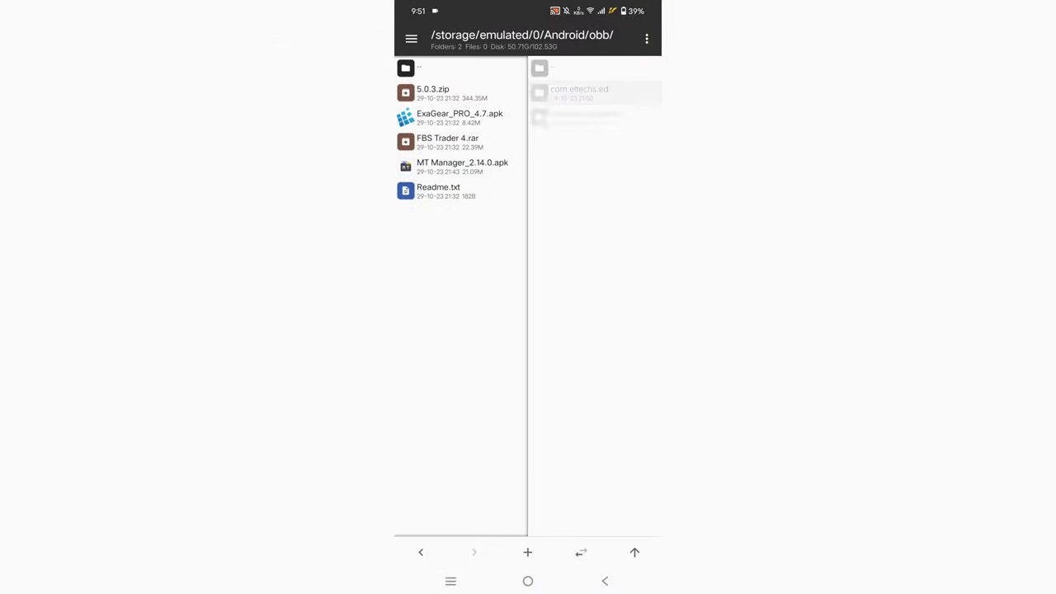
{"action": "key", "text": "Escape"}
{"action": "left_click", "coordinate": [578, 67]}
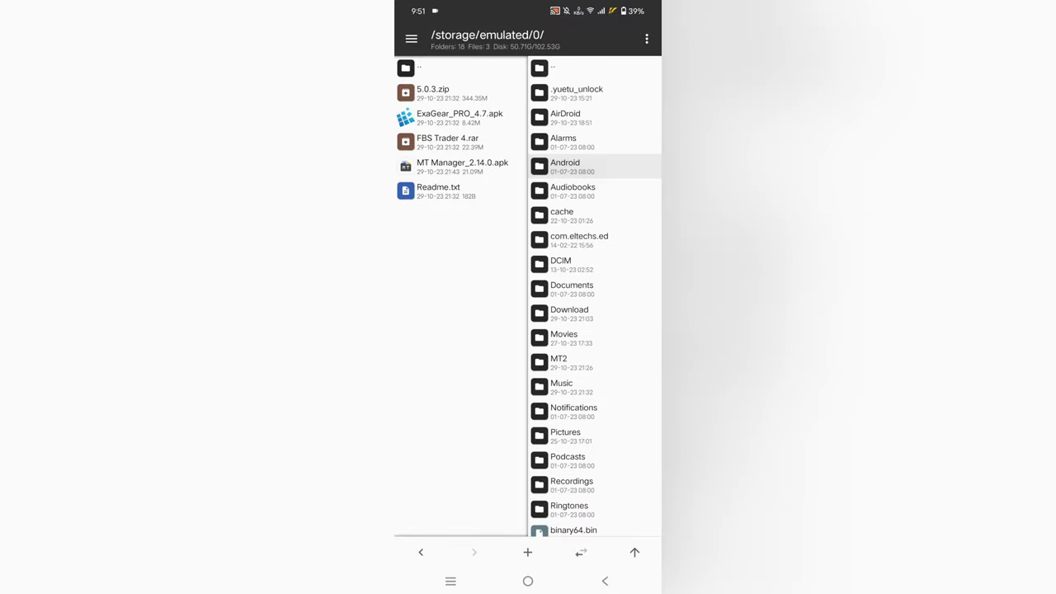
{"action": "left_click", "coordinate": [570, 314]}
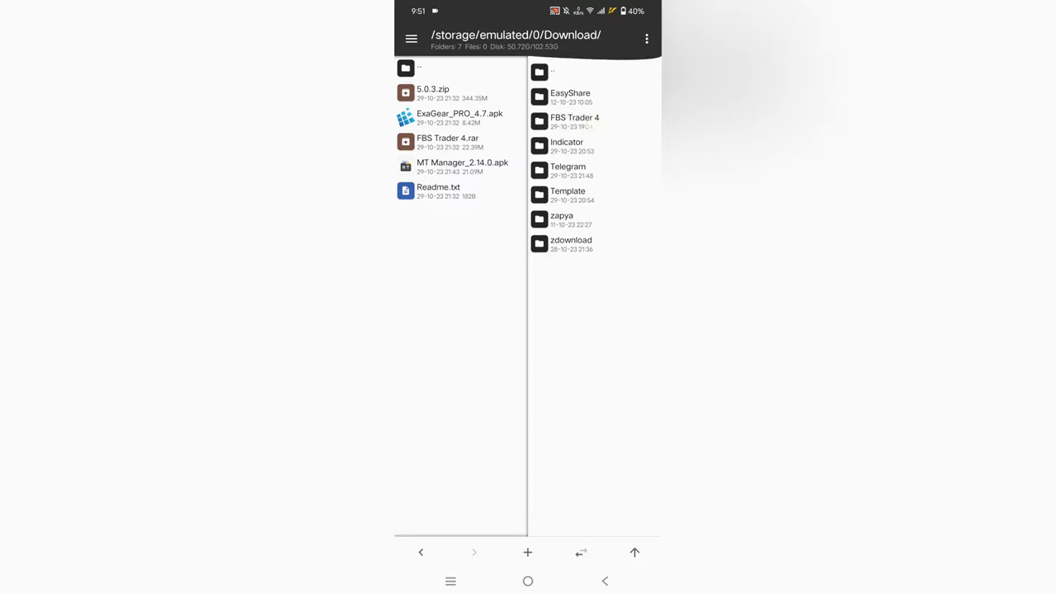
{"action": "left_click", "coordinate": [447, 142]}
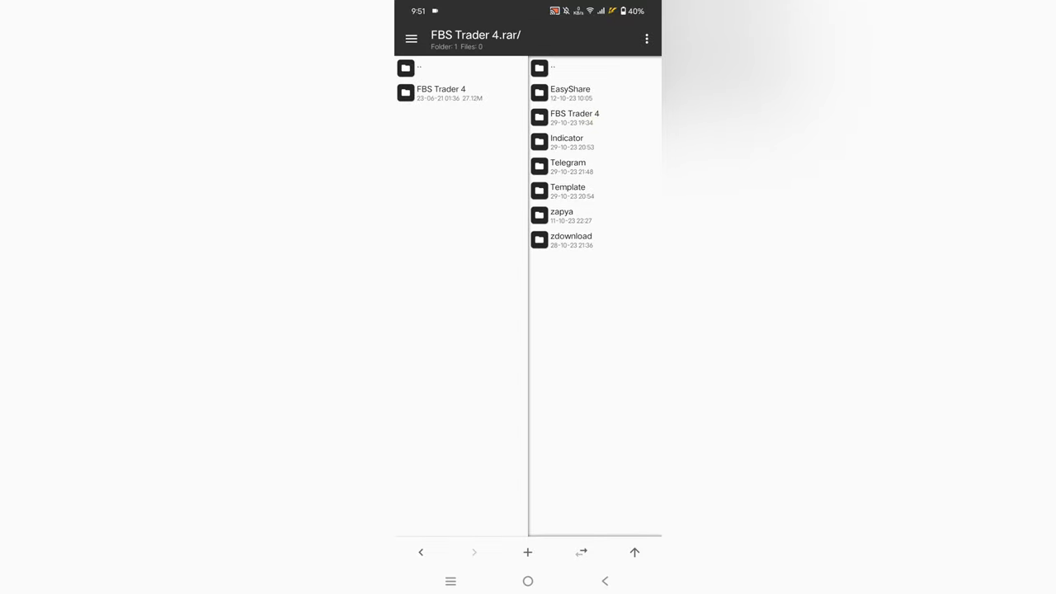
{"action": "left_click", "coordinate": [409, 67]}
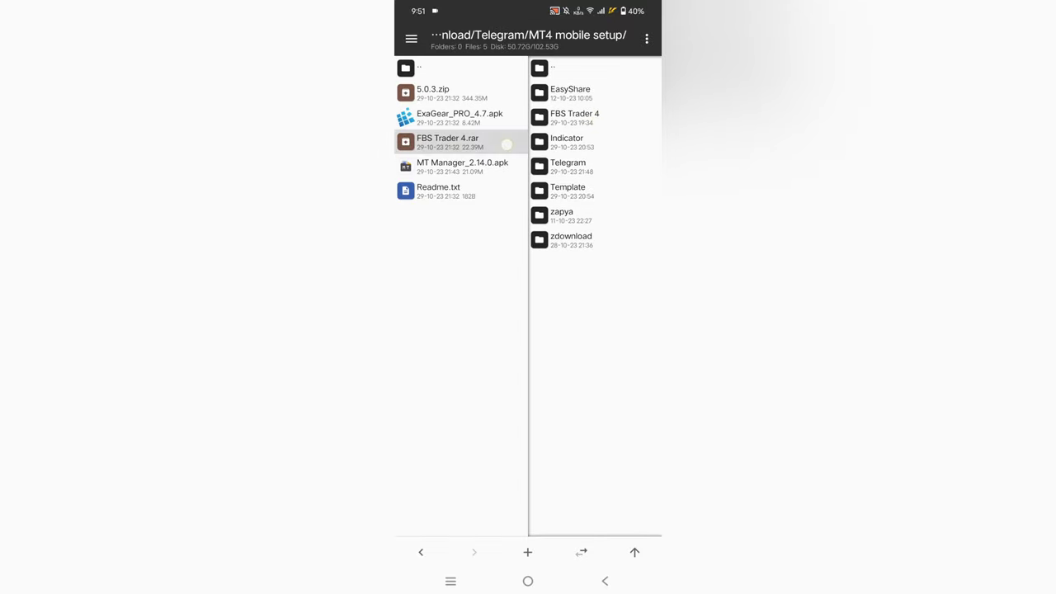
{"action": "left_click", "coordinate": [447, 142]}
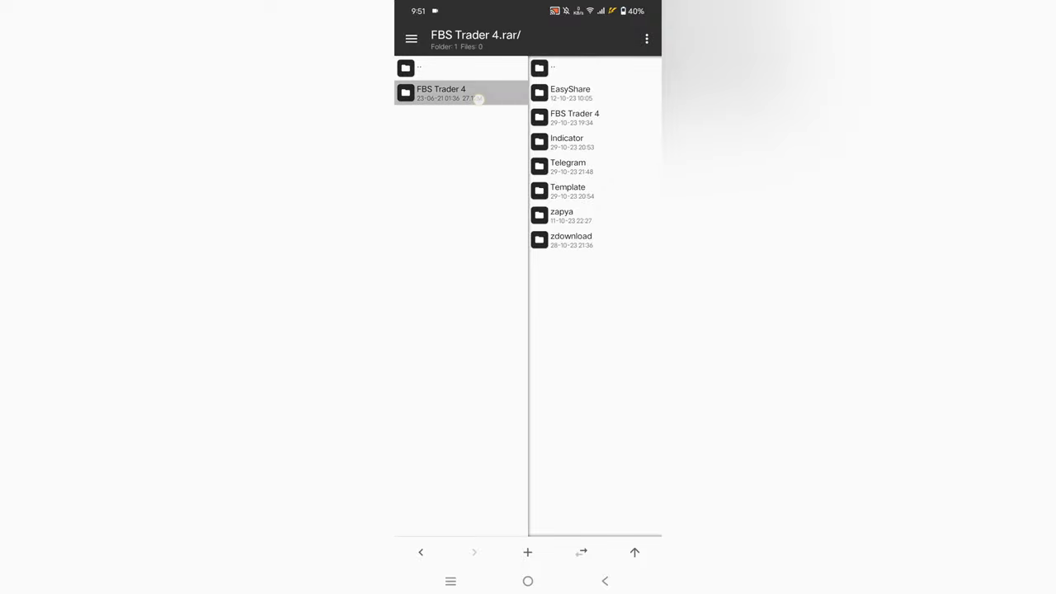
{"action": "right_click", "coordinate": [462, 92]}
{"action": "left_click", "coordinate": [449, 236]}
{"action": "left_click", "coordinate": [618, 326]}
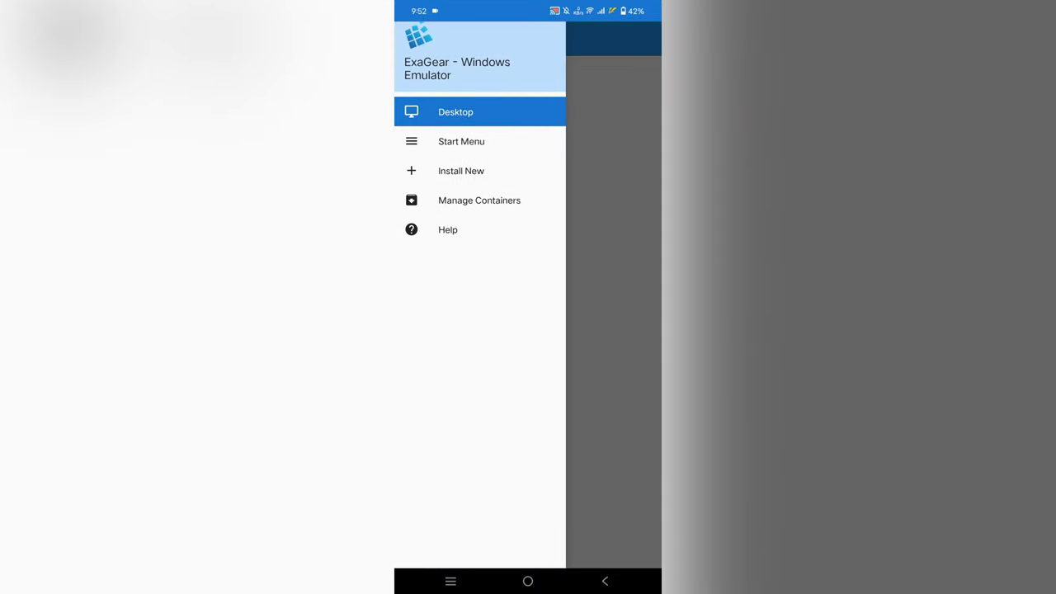
Open Manage Containers and run Explorer in Container_1.
{"action": "left_click", "coordinate": [507, 201]}
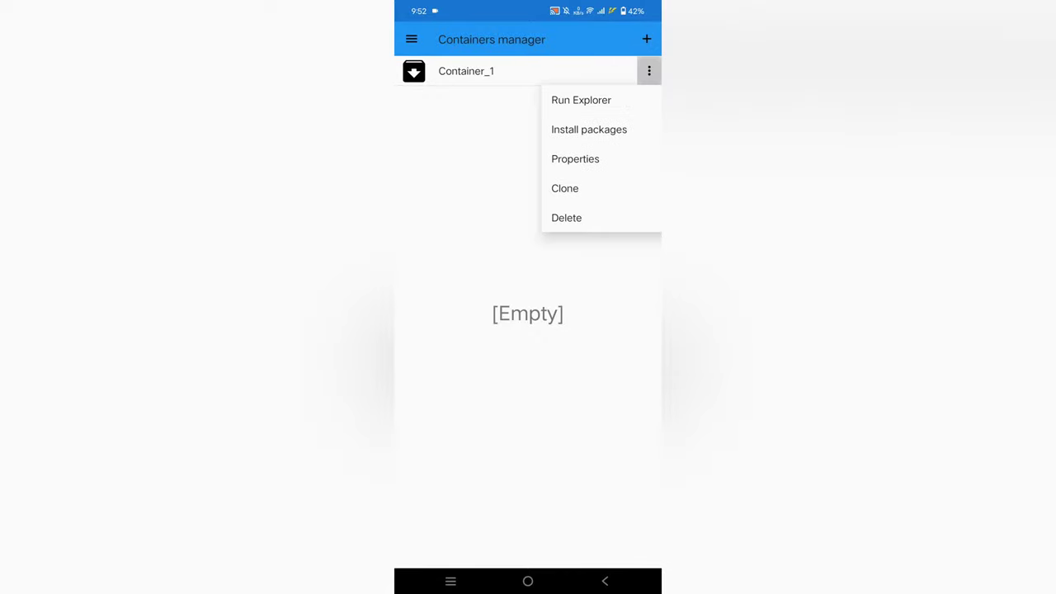
{"action": "left_click", "coordinate": [646, 101]}
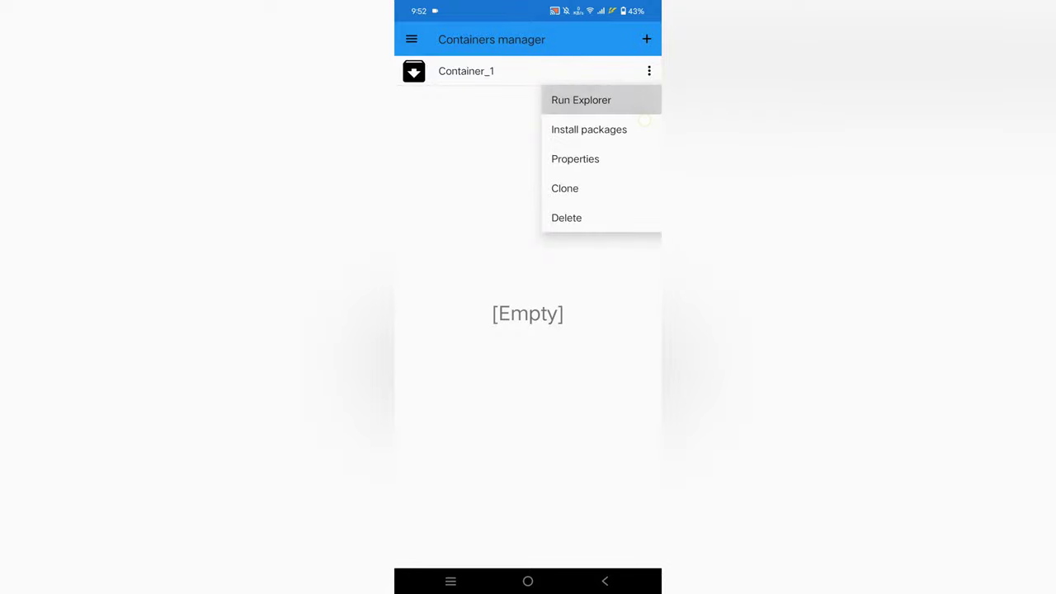
{"action": "left_click", "coordinate": [632, 102]}
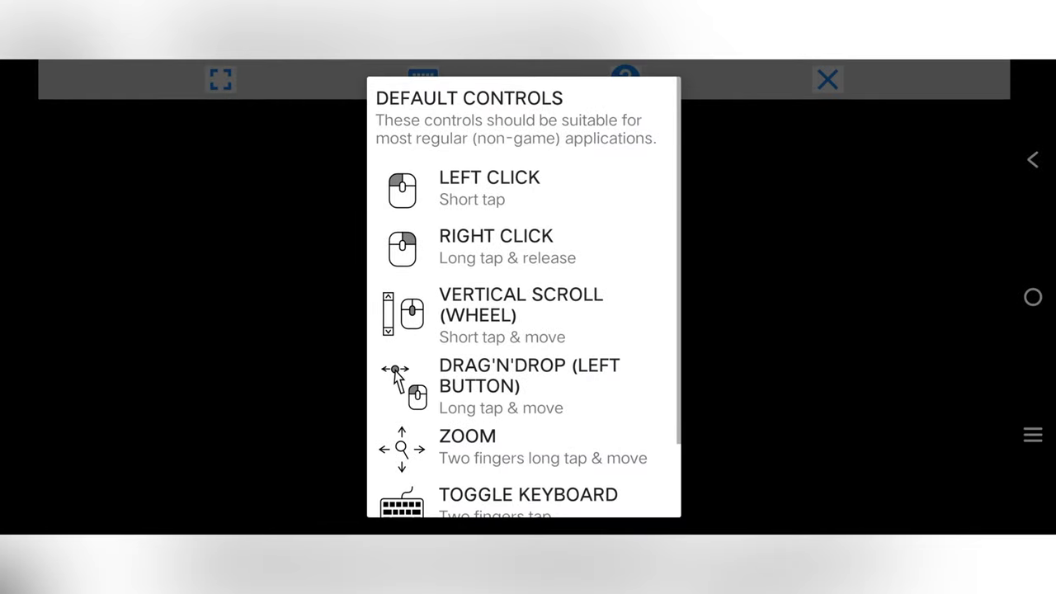
Close the touch controls guide and accept installing wine-mono and Gecko.
{"action": "mouse_move", "coordinate": [579, 294]}
{"action": "left_mouse_down"}
{"action": "mouse_move", "coordinate": [608, 161]}
{"action": "mouse_move", "coordinate": [589, 224]}
{"action": "left_mouse_up"}
{"action": "left_click", "coordinate": [902, 455]}
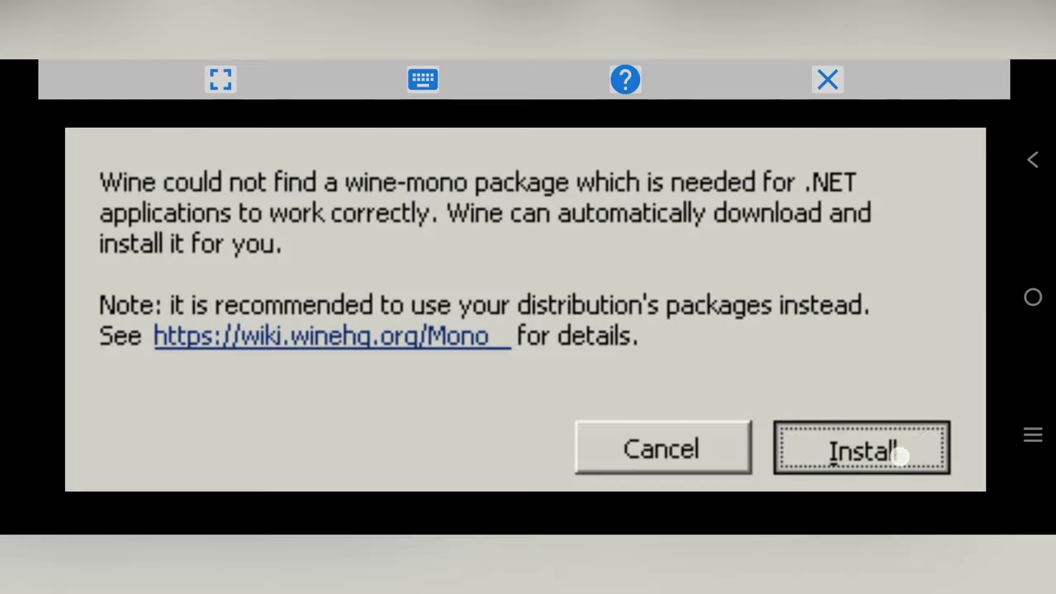
{"action": "left_click", "coordinate": [912, 448]}
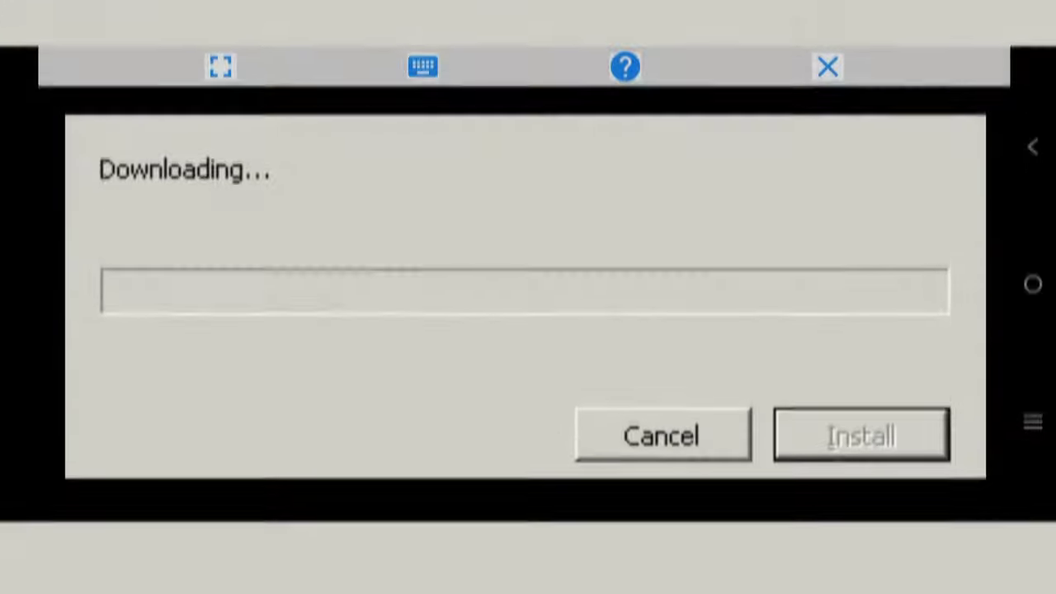
{"action": "left_click", "coordinate": [538, 156]}
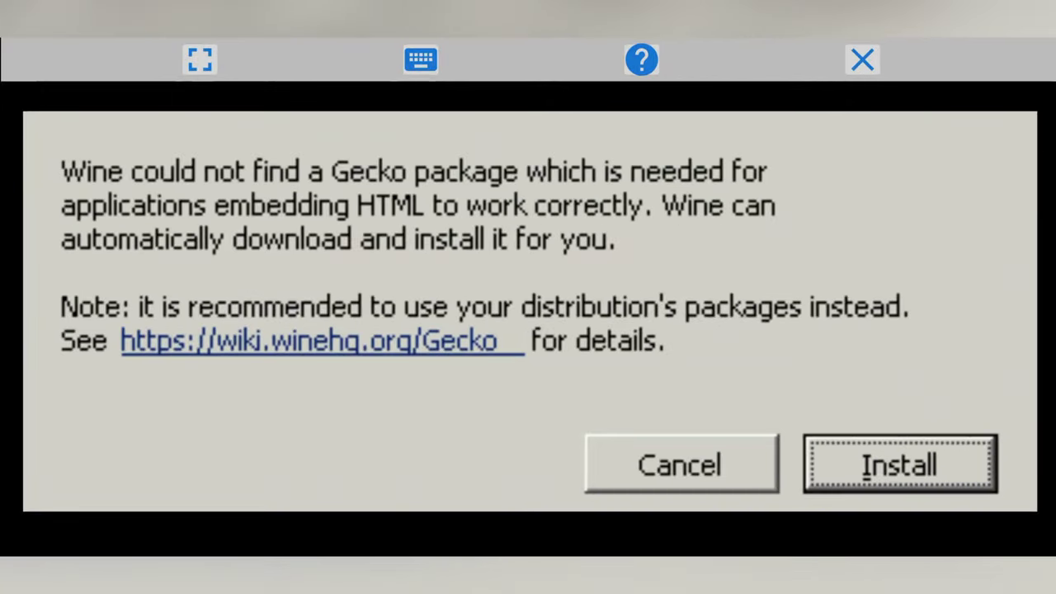
{"action": "left_click", "coordinate": [858, 457]}
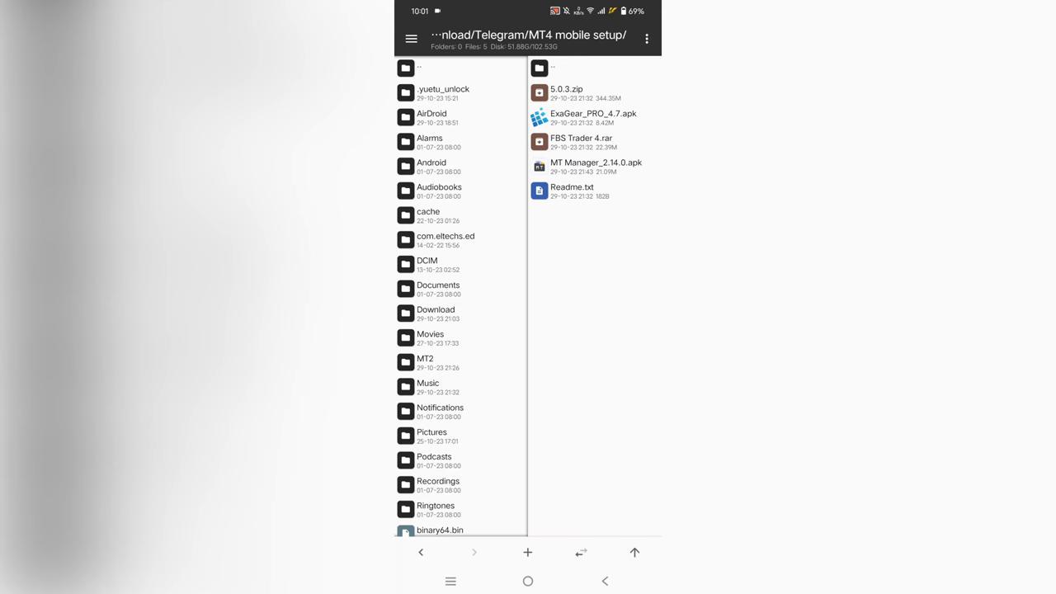
Return to MT Manager, open Download in the left pane, and select FBS Trader 4.
{"action": "left_click", "coordinate": [528, 581]}
{"action": "left_click", "coordinate": [582, 142]}
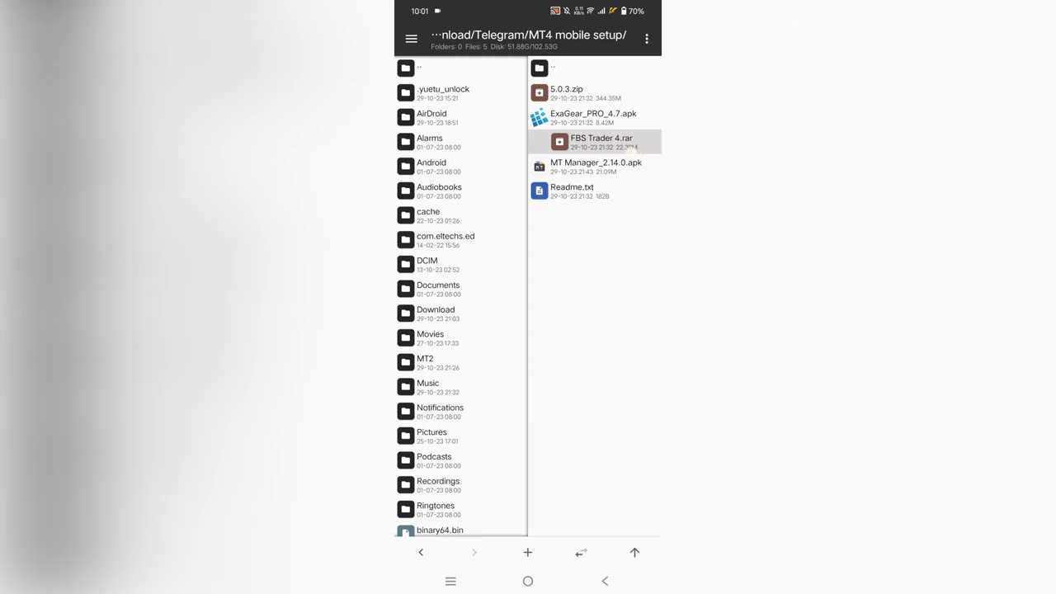
{"action": "scroll", "coordinate": [460, 297], "scroll_direction": "down", "scroll_amount": 2}
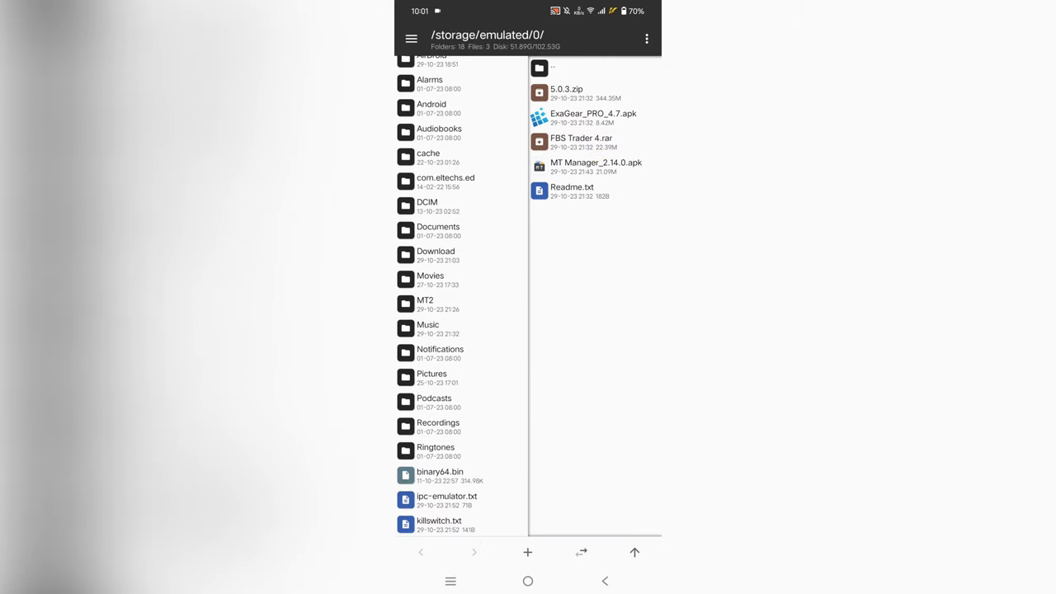
{"action": "left_click", "coordinate": [436, 254]}
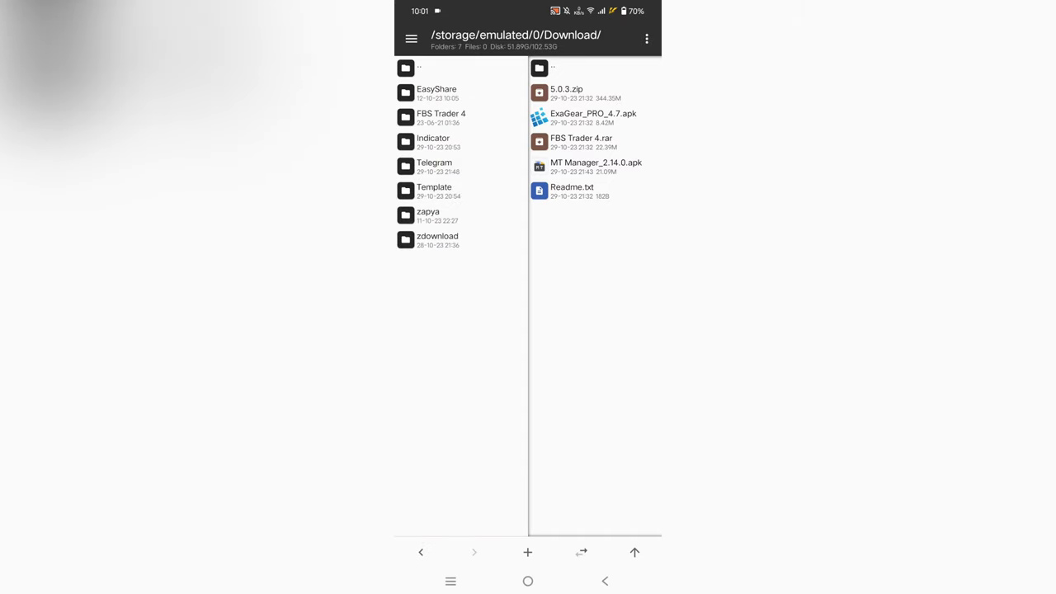
{"action": "left_click", "coordinate": [441, 117]}
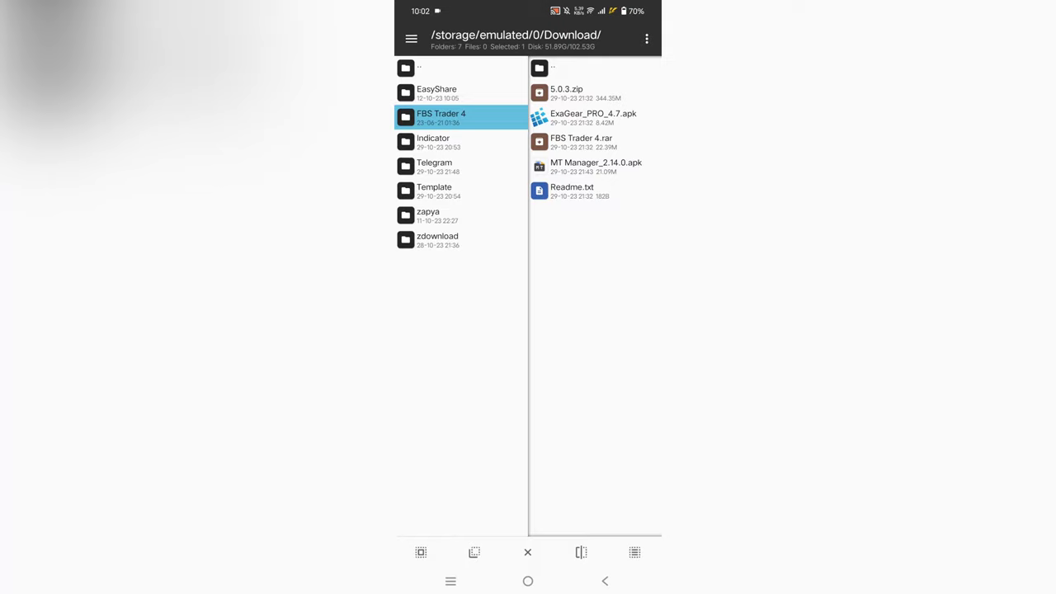
{"action": "left_click", "coordinate": [441, 117]}
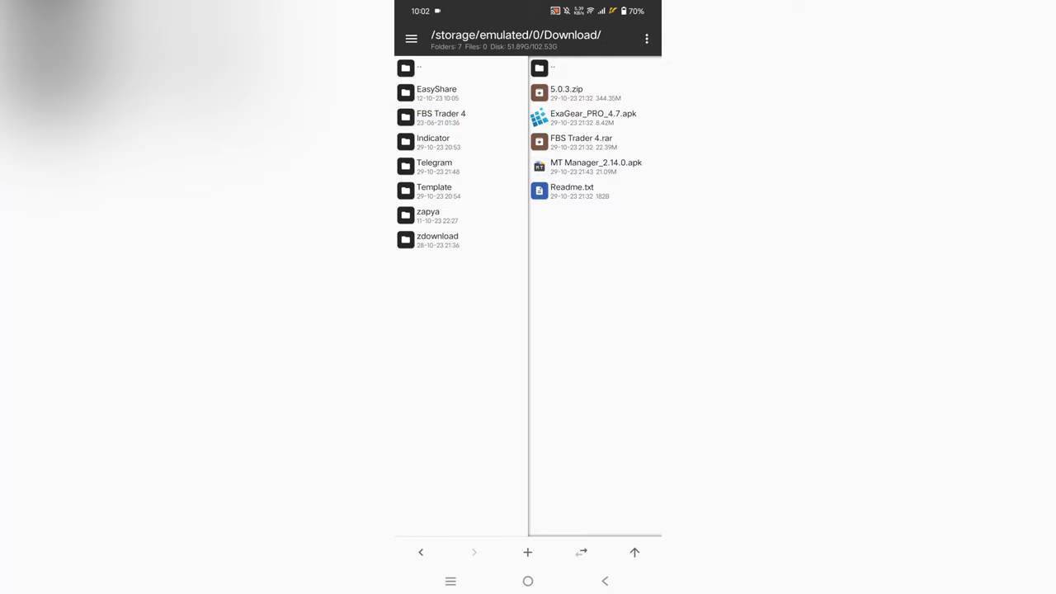
{"action": "left_click", "coordinate": [441, 117]}
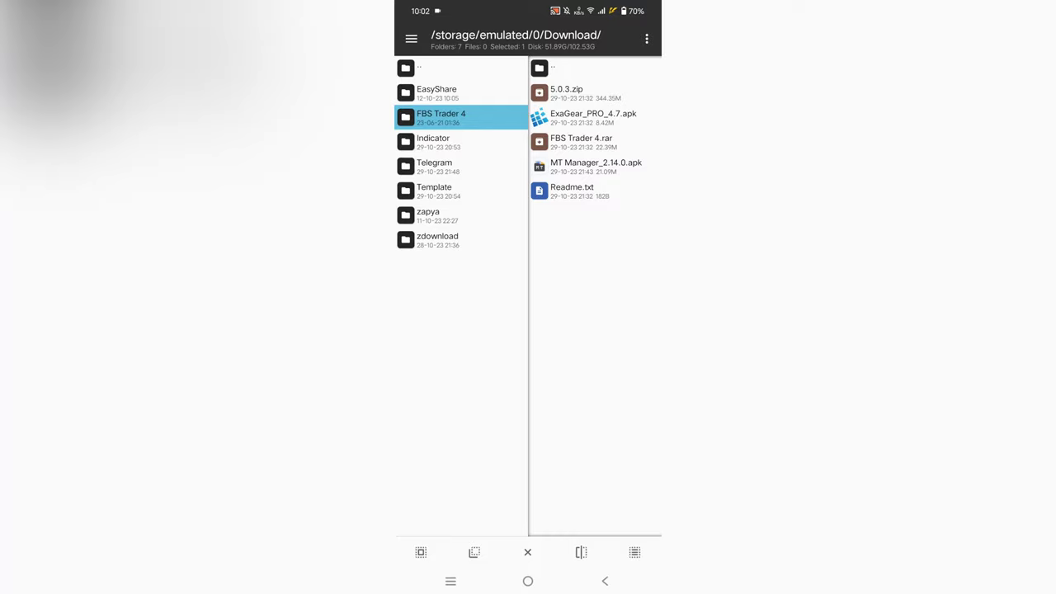
Deselect FBS Trader 4 and navigate to the Telegram folder containing way4trading 1-5min.zip.
{"action": "left_click", "coordinate": [441, 117]}
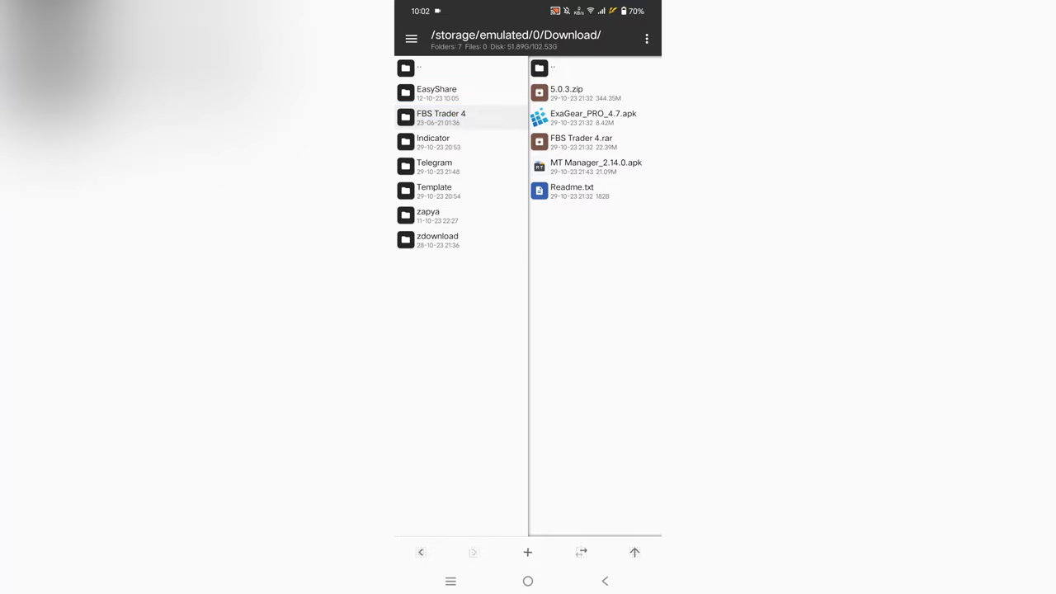
{"action": "left_click", "coordinate": [434, 166]}
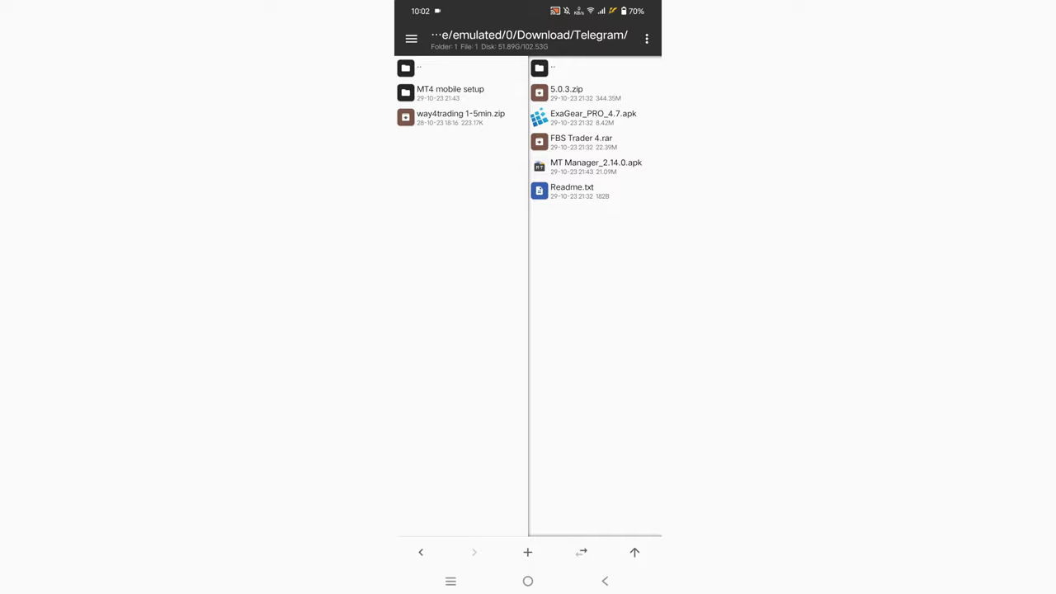
{"action": "scroll", "coordinate": [461, 99], "scroll_direction": "up", "scroll_amount": 2}
{"action": "left_click", "coordinate": [408, 67]}
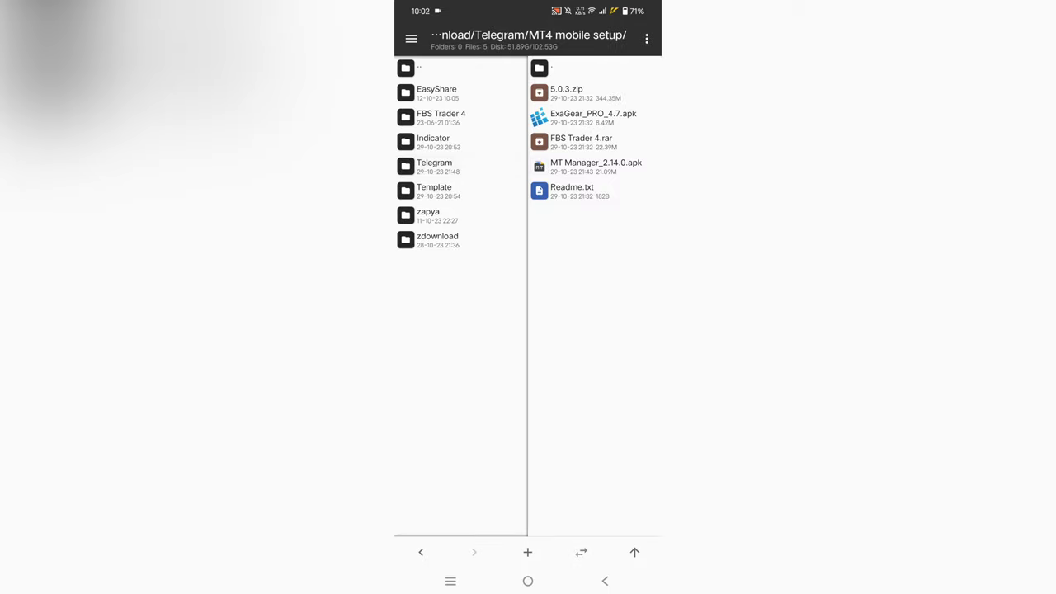
{"action": "left_click", "coordinate": [539, 67]}
{"action": "left_click", "coordinate": [594, 116]}
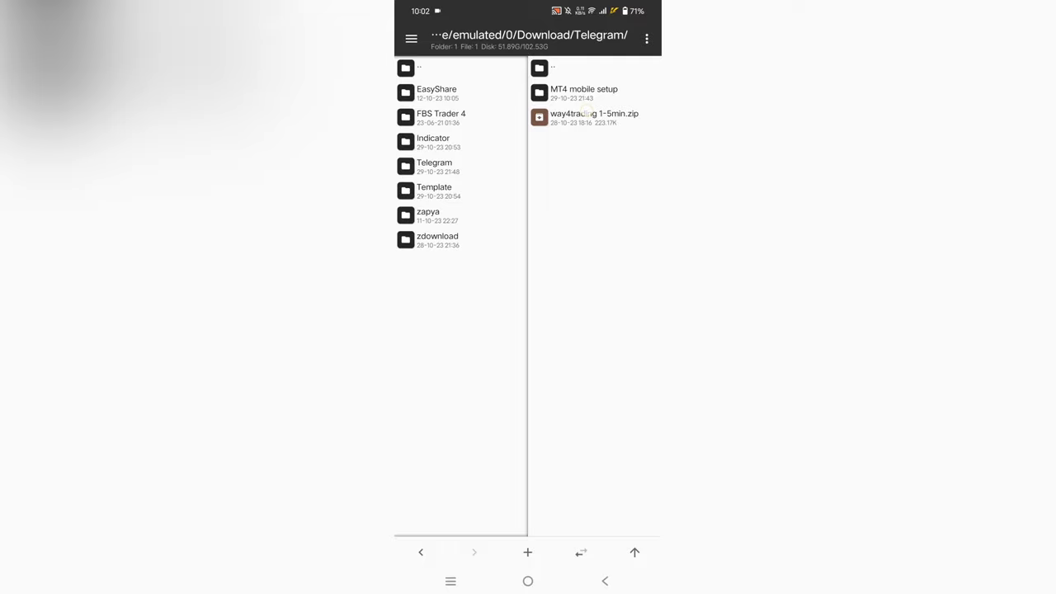
{"action": "left_click", "coordinate": [595, 116]}
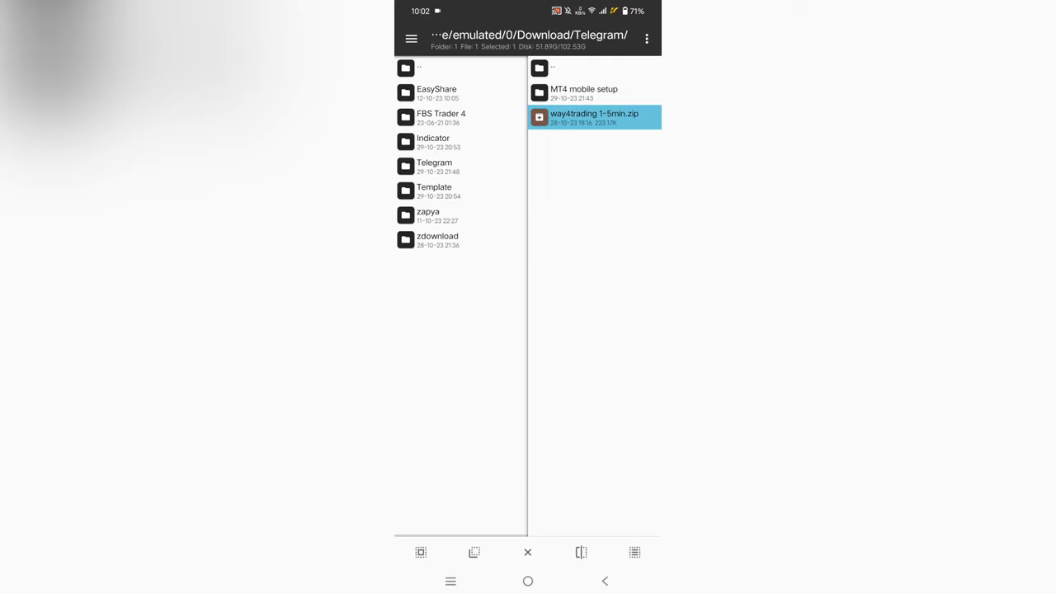
Clear the folder selections and bring up actions for way4trading 1-5min.zip.
{"action": "left_click", "coordinate": [433, 142]}
{"action": "left_click", "coordinate": [434, 190]}
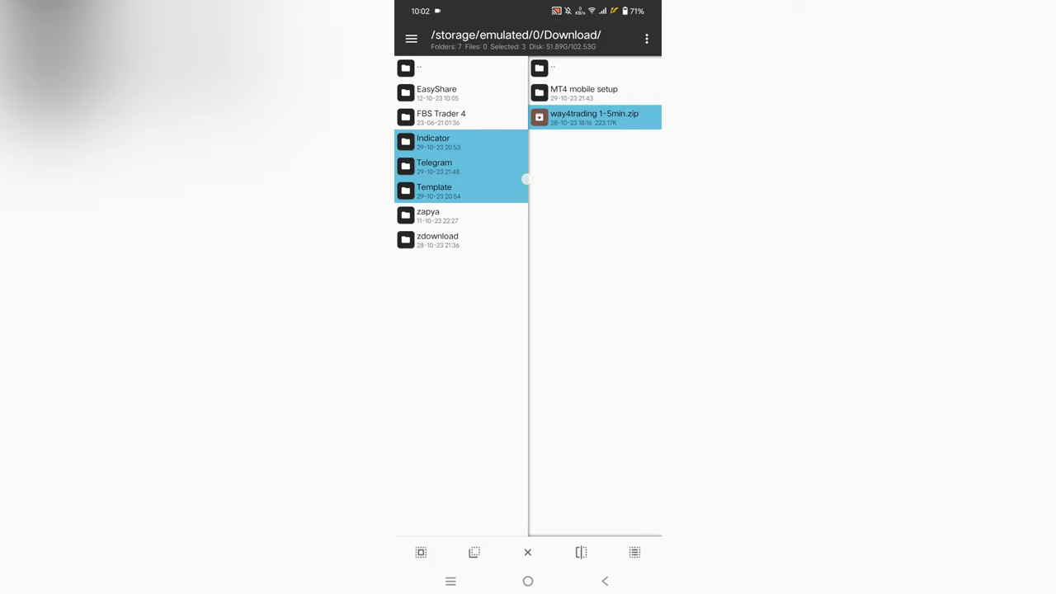
{"action": "left_click", "coordinate": [462, 166]}
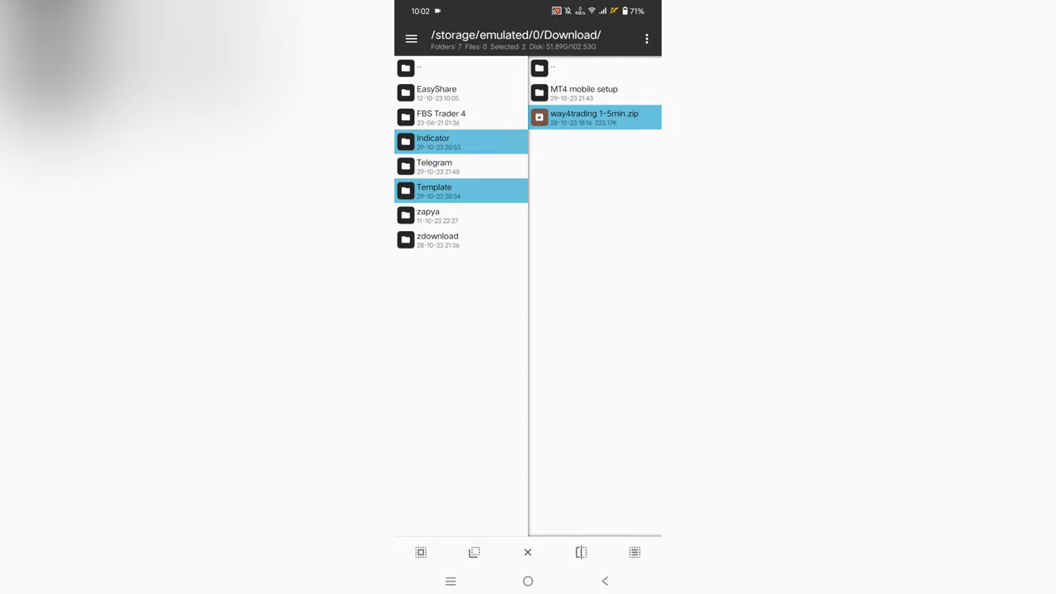
{"action": "left_click_drag", "start_coordinate": [433, 142], "coordinate": [438, 165]}
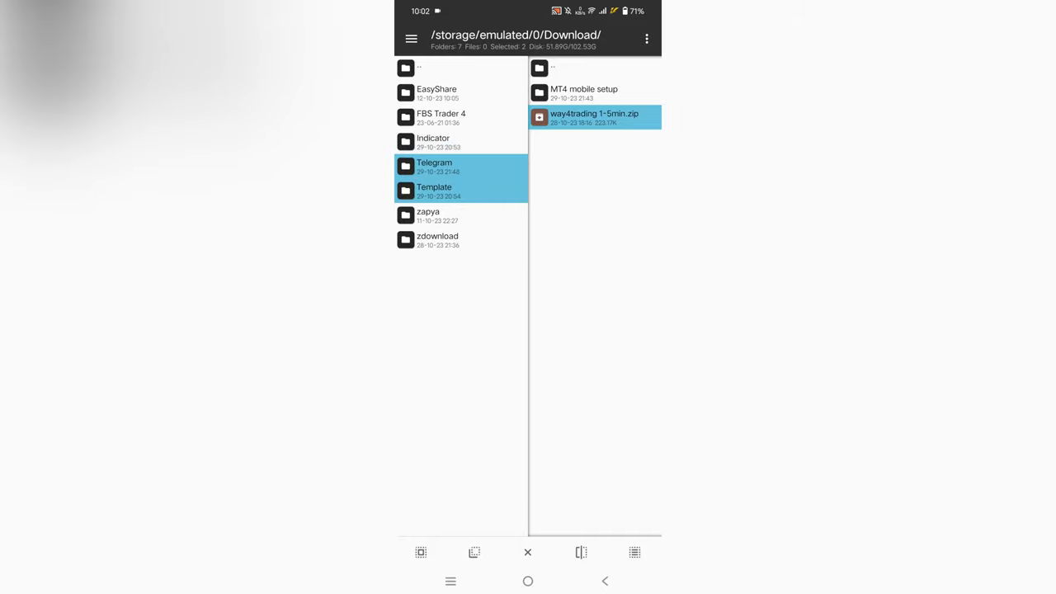
{"action": "left_click", "coordinate": [462, 165]}
{"action": "left_click", "coordinate": [484, 188]}
{"action": "left_click", "coordinate": [594, 117]}
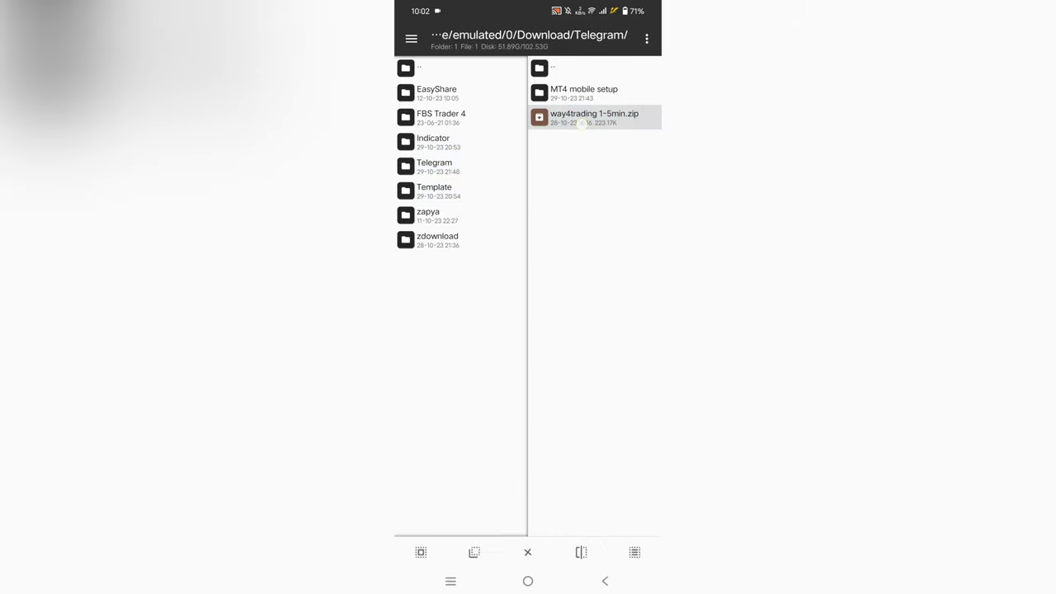
{"action": "left_click_drag", "start_coordinate": [594, 117], "coordinate": [611, 117]}
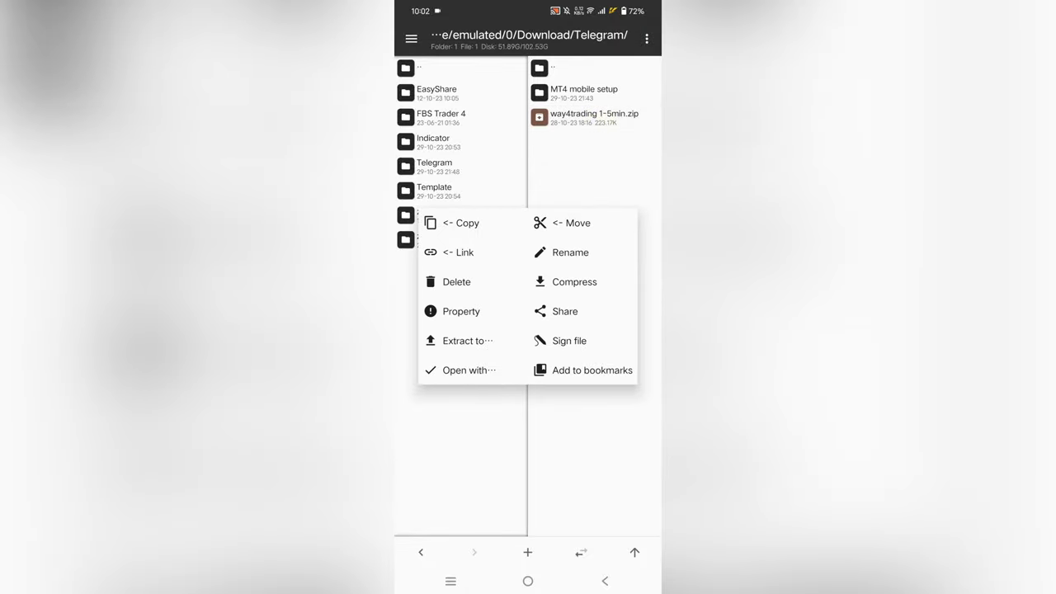
Extract Indicator and Template from the zip into Download, skipping all existing files.
{"action": "left_click", "coordinate": [491, 340]}
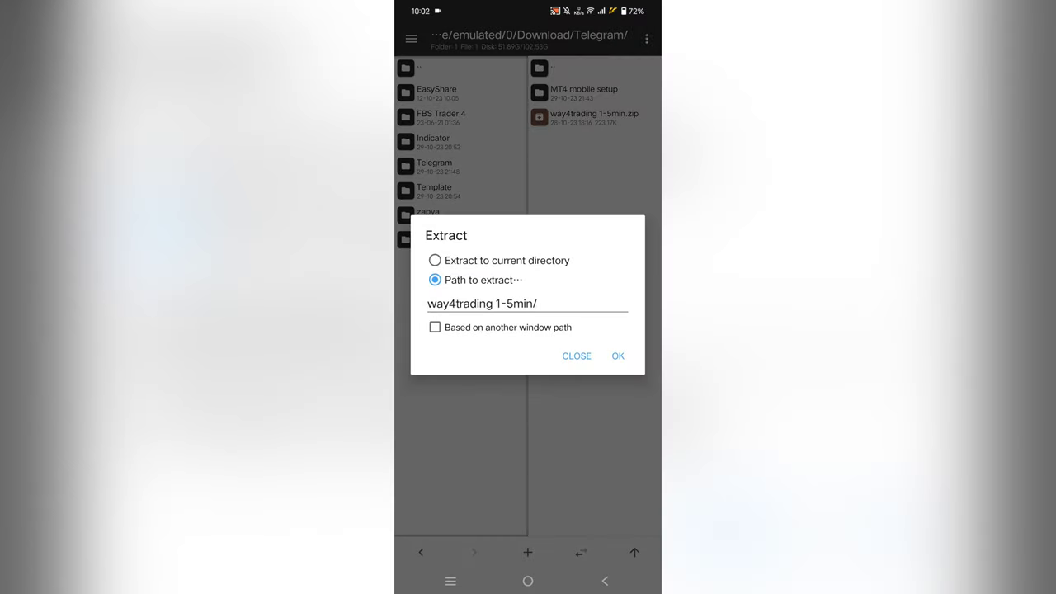
{"action": "left_click", "coordinate": [577, 356]}
{"action": "left_click", "coordinate": [594, 116]}
{"action": "left_click", "coordinate": [608, 93]}
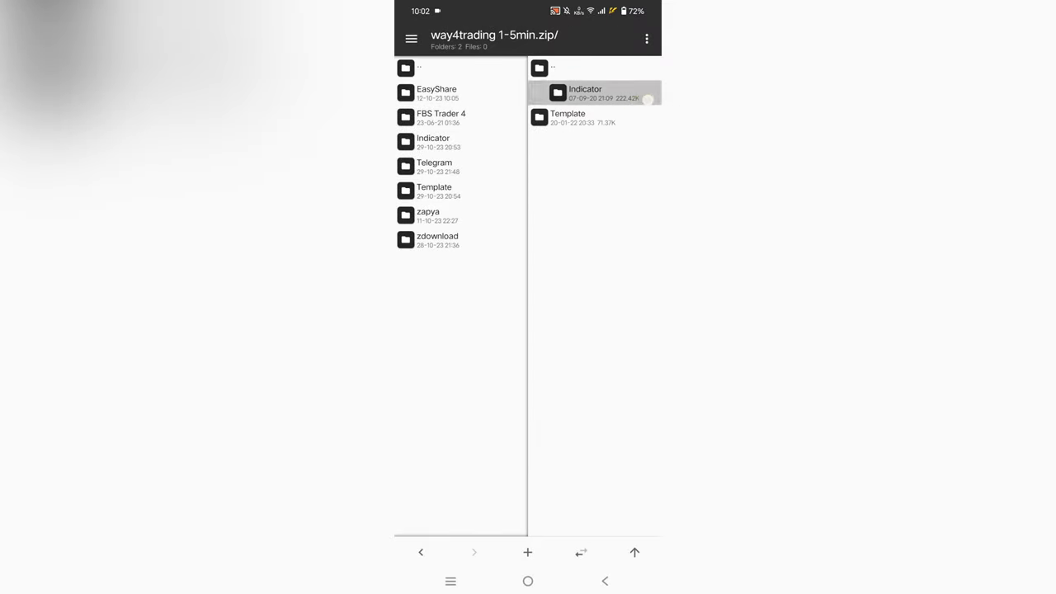
{"action": "left_click", "coordinate": [594, 117]}
{"action": "left_click", "coordinate": [608, 94]}
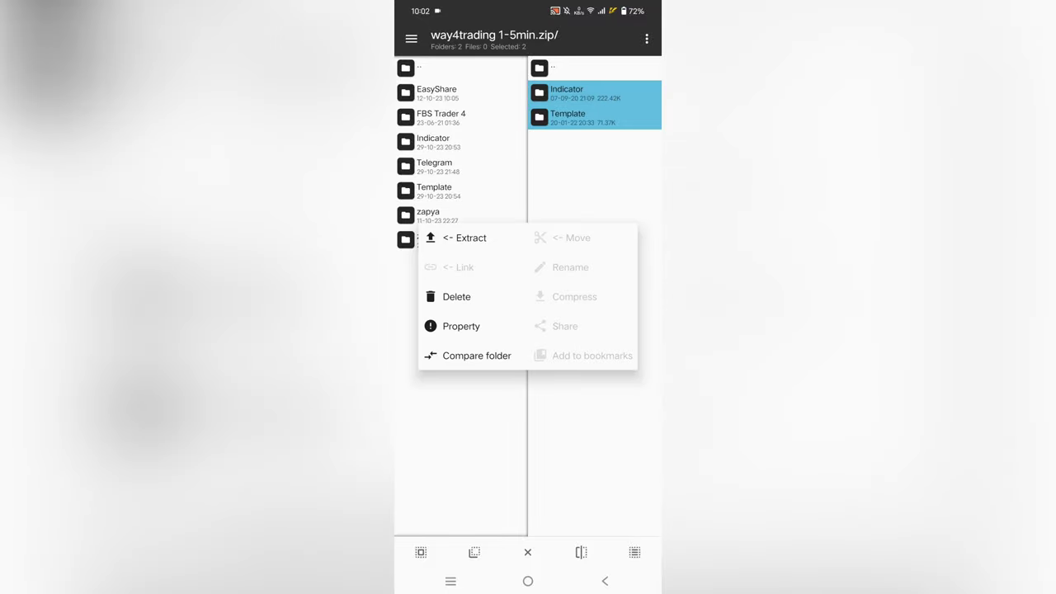
{"action": "left_click", "coordinate": [464, 238]}
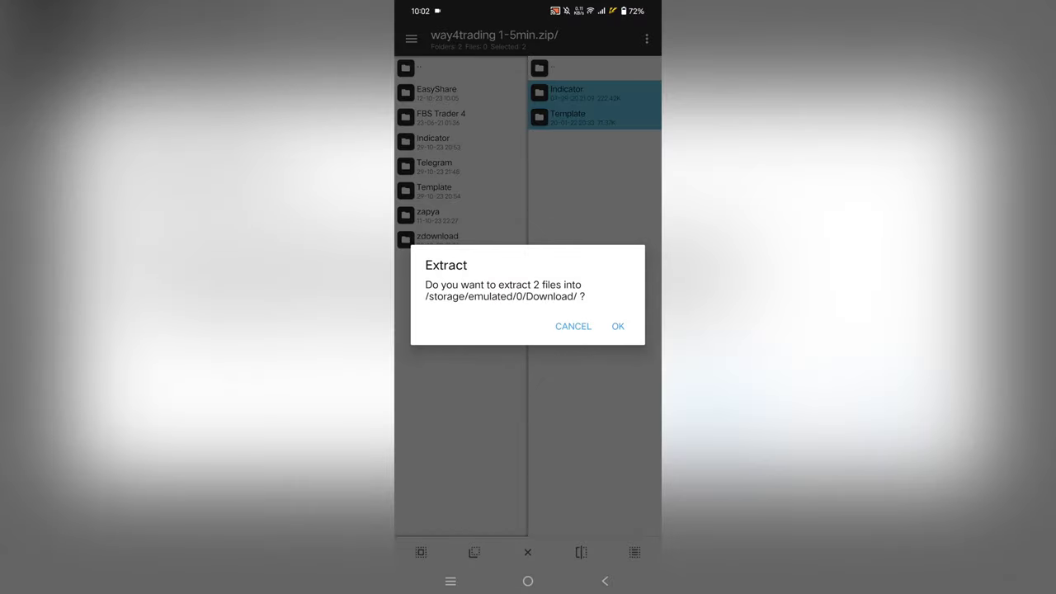
{"action": "left_click", "coordinate": [617, 327]}
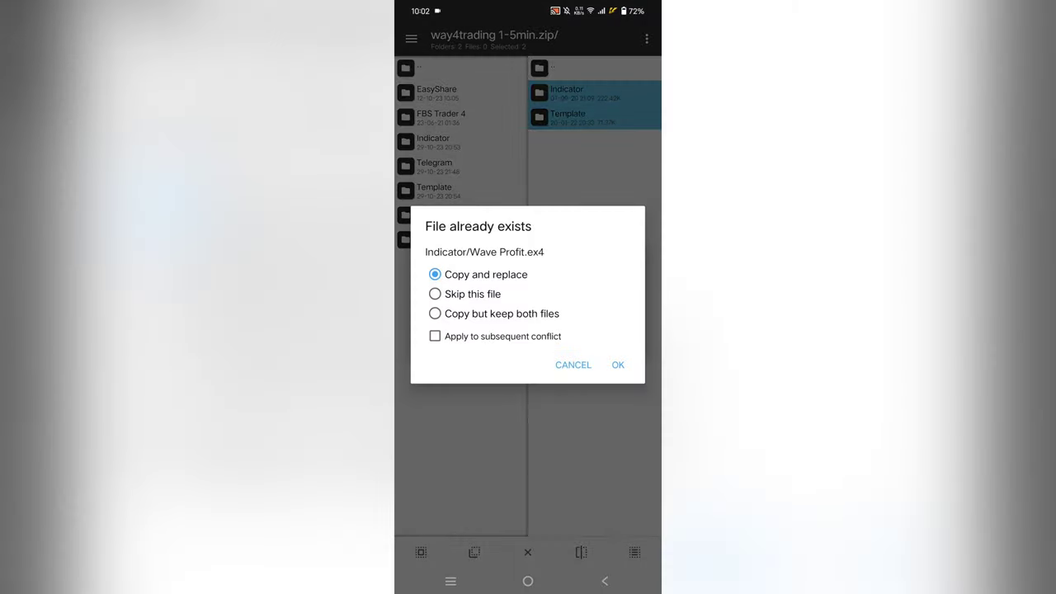
{"action": "left_click", "coordinate": [435, 294]}
{"action": "left_click", "coordinate": [434, 336]}
{"action": "left_click", "coordinate": [618, 364]}
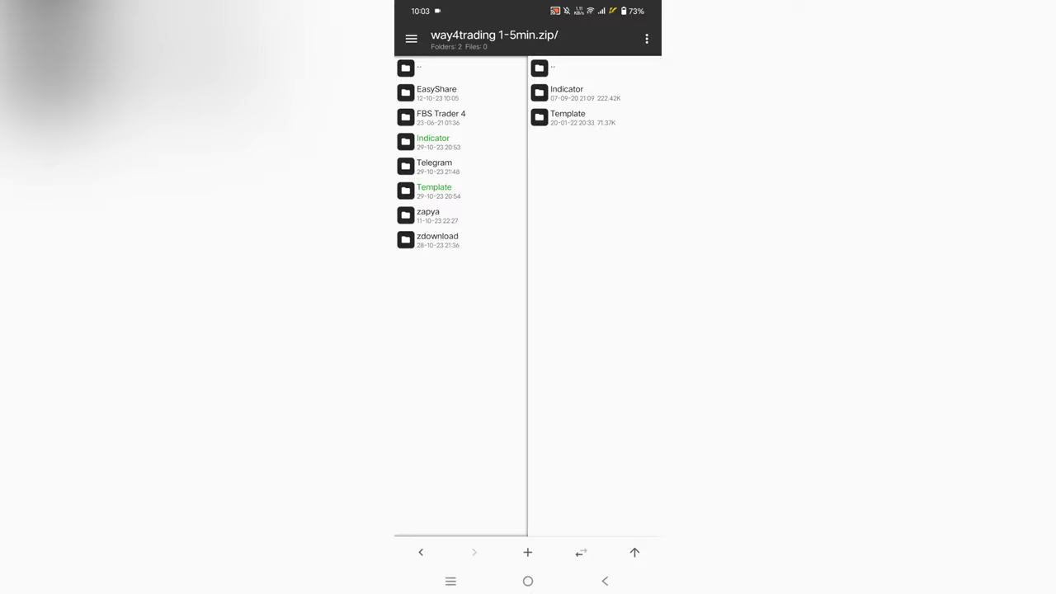
Select the FBS Trader 4, Indicator and Template folders in the Download listing.
{"action": "left_click", "coordinate": [449, 142]}
{"action": "left_click", "coordinate": [485, 116]}
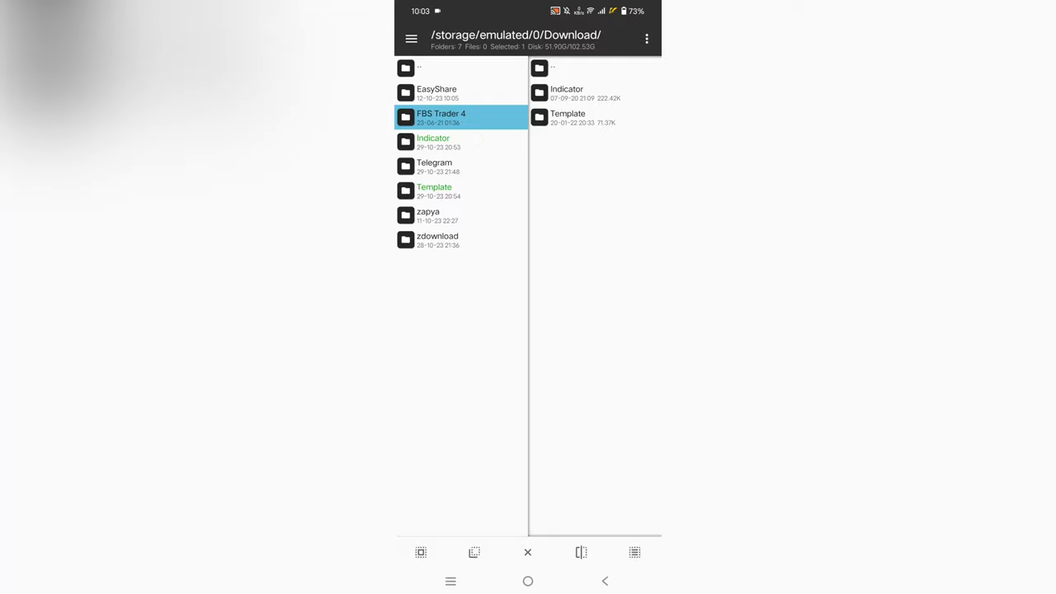
{"action": "left_click", "coordinate": [519, 141]}
{"action": "left_click", "coordinate": [504, 192]}
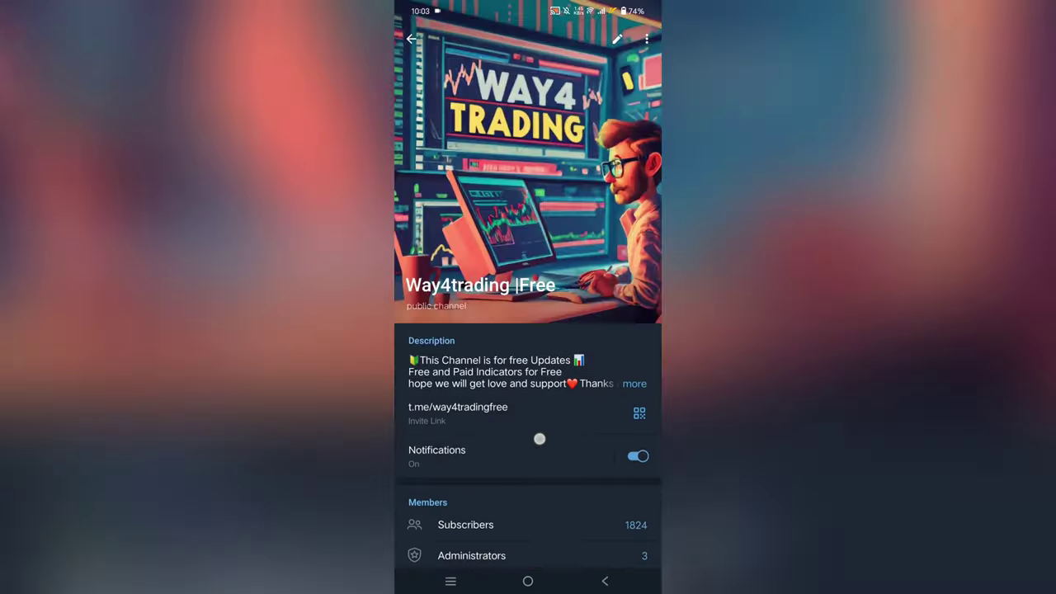
Leave the Way4trading |Free channel info page and return to its chat.
{"action": "left_click_drag", "start_coordinate": [540, 439], "coordinate": [539, 383]}
{"action": "scroll", "coordinate": [528, 371], "scroll_direction": "down", "scroll_amount": 3}
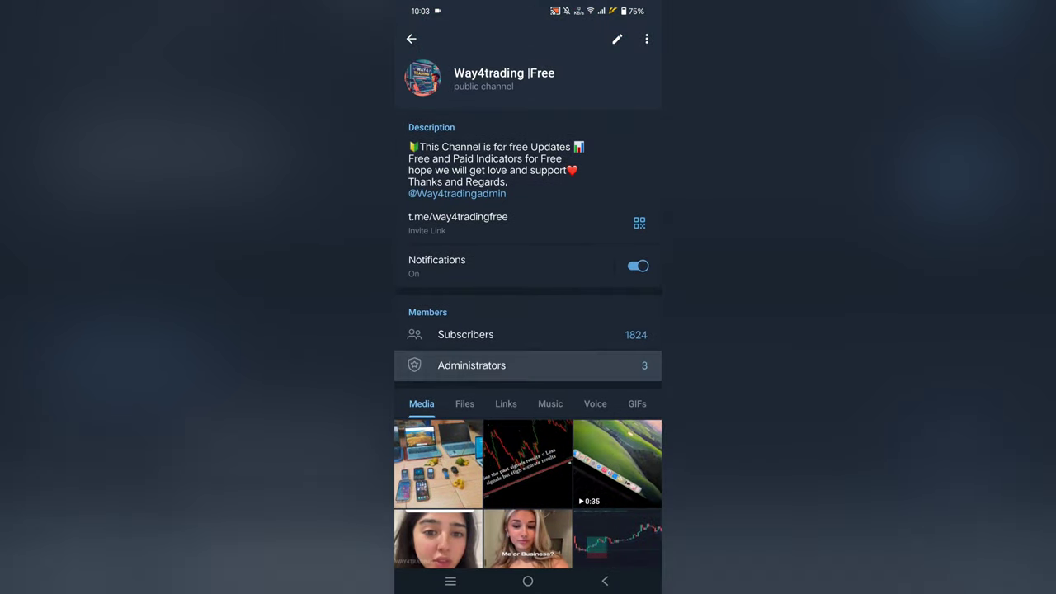
{"action": "key", "text": "Escape"}
Jump to the pinned admin message and scroll through the post.
{"action": "left_click", "coordinate": [495, 71]}
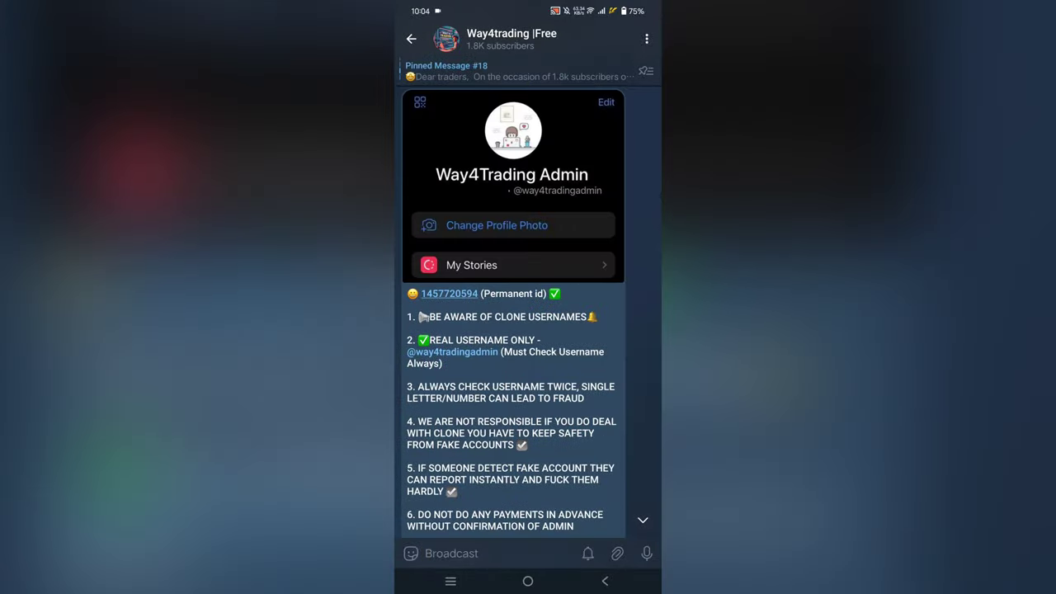
{"action": "scroll", "coordinate": [513, 314], "scroll_direction": "down", "scroll_amount": 3}
{"action": "scroll", "coordinate": [513, 314], "scroll_direction": "down", "scroll_amount": 1}
{"action": "scroll", "coordinate": [513, 314], "scroll_direction": "up", "scroll_amount": 5}
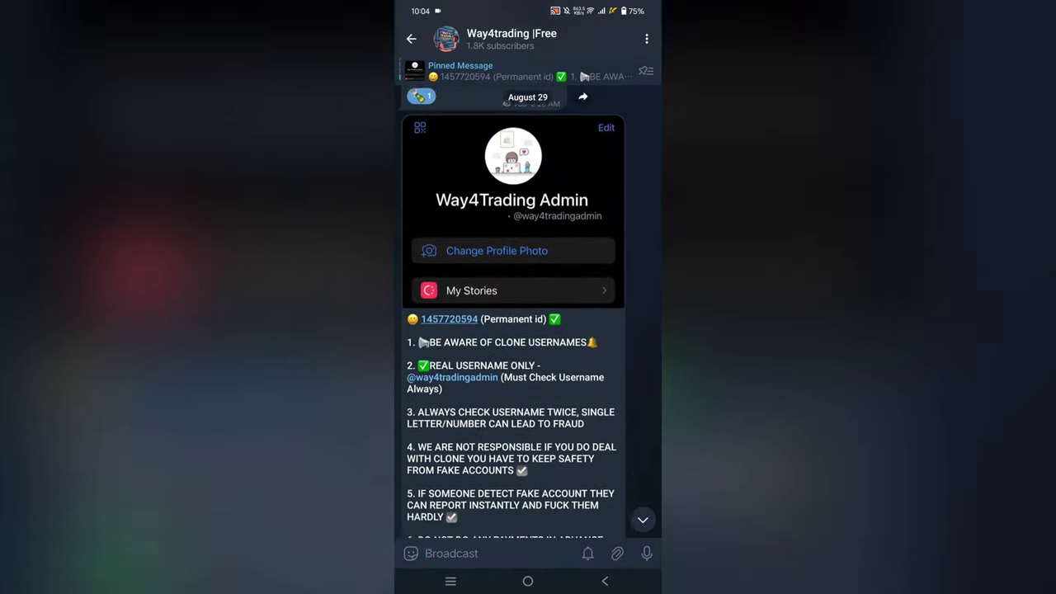
{"action": "scroll", "coordinate": [514, 314], "scroll_direction": "down", "scroll_amount": 5}
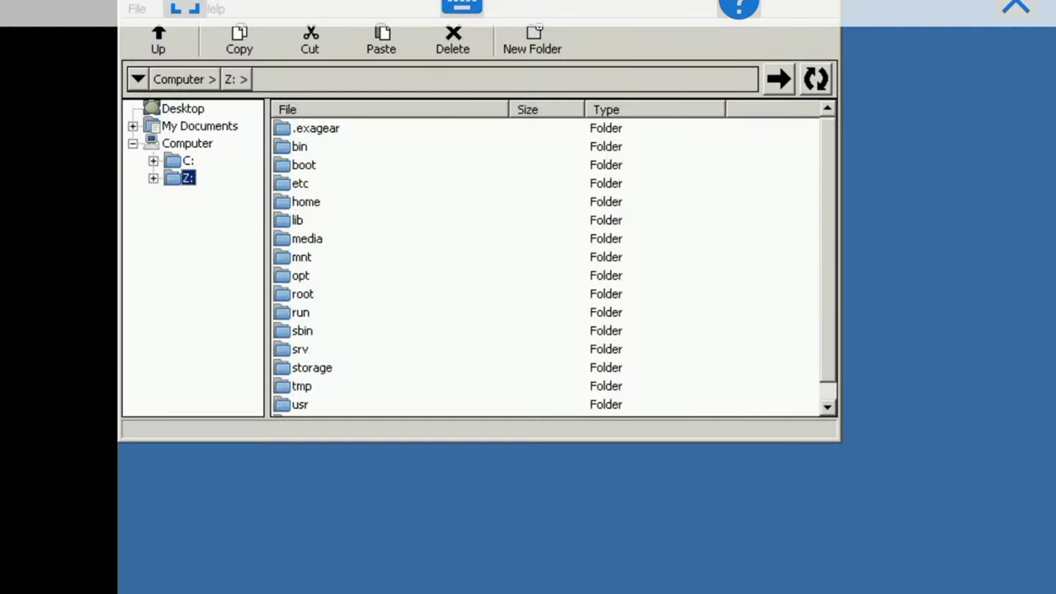
In the zoomed Wine explorer, browse storage, emulated and 0 into the Download folder.
{"action": "scroll", "coordinate": [487, 246], "scroll_direction": "up", "scroll_amount": 5}
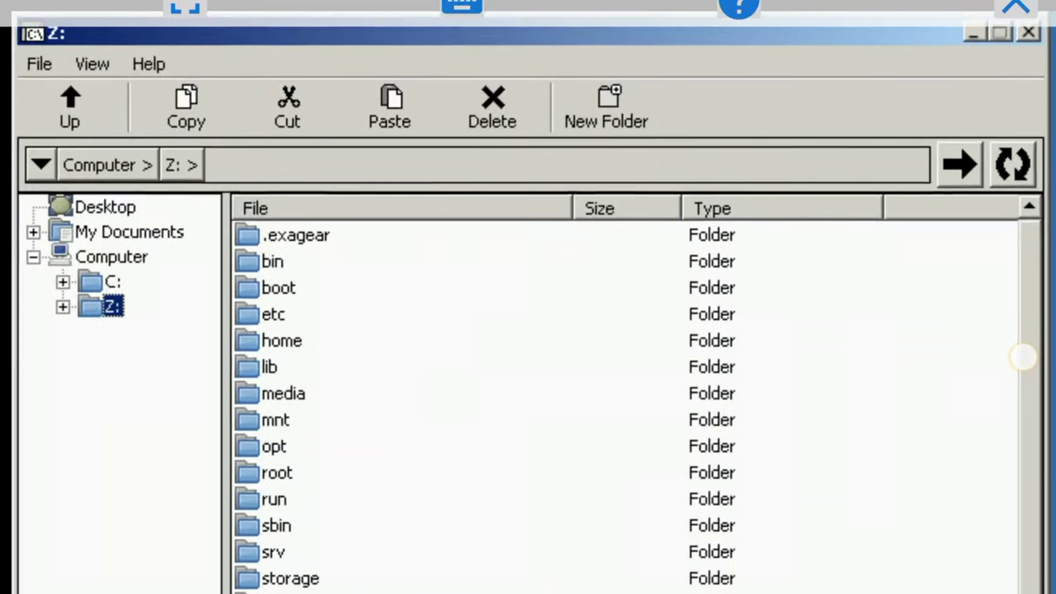
{"action": "left_click_drag", "start_coordinate": [1023, 356], "coordinate": [1022, 332]}
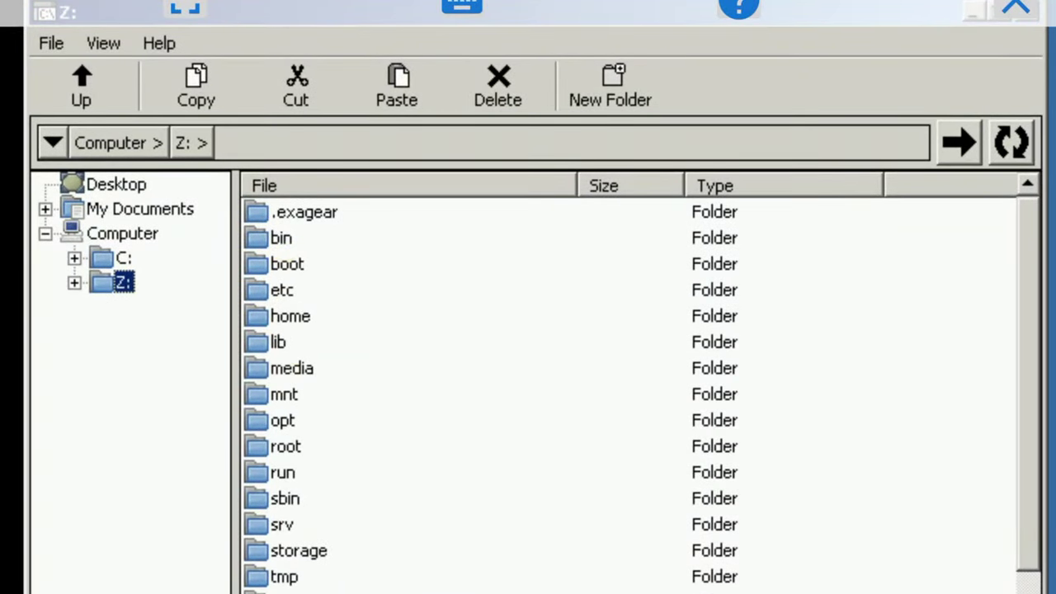
{"action": "left_click", "coordinate": [298, 550]}
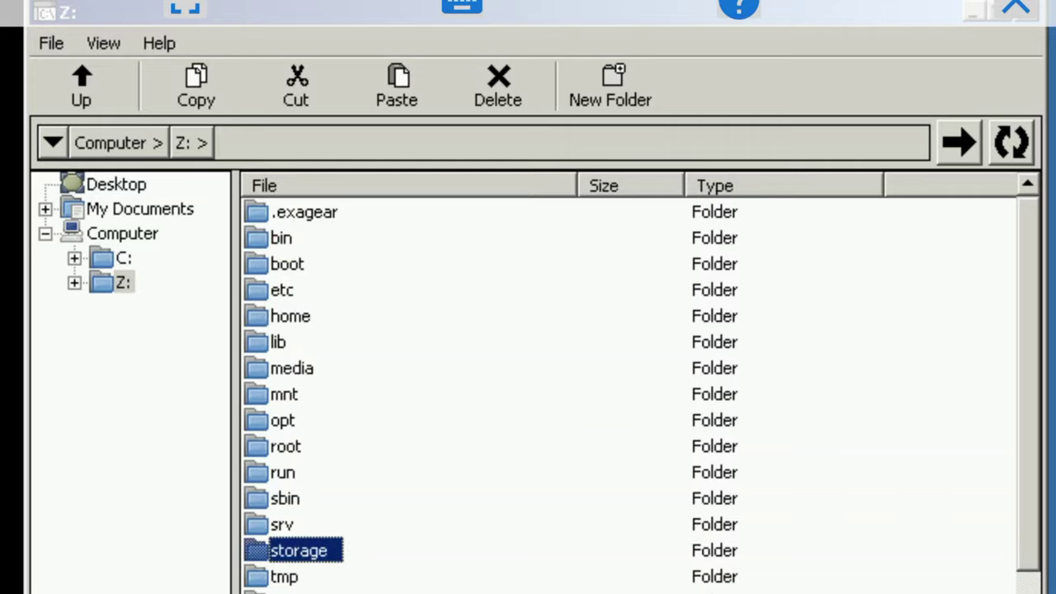
{"action": "mouse_move", "coordinate": [141, 470]}
{"action": "left_mouse_down"}
{"action": "mouse_move", "coordinate": [123, 427]}
{"action": "mouse_move", "coordinate": [141, 464]}
{"action": "left_mouse_up"}
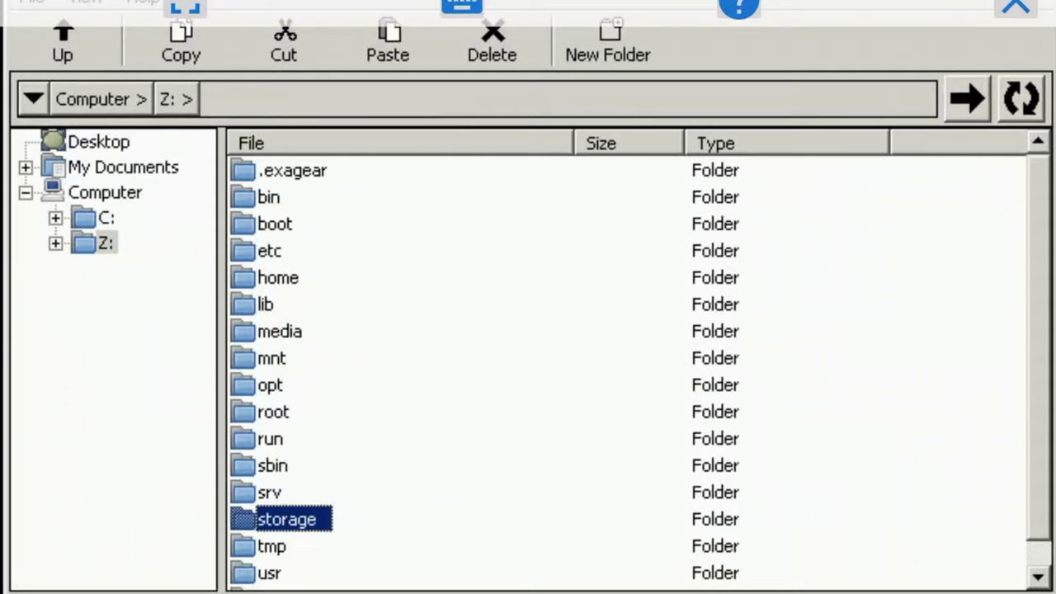
{"action": "double_click", "coordinate": [310, 520]}
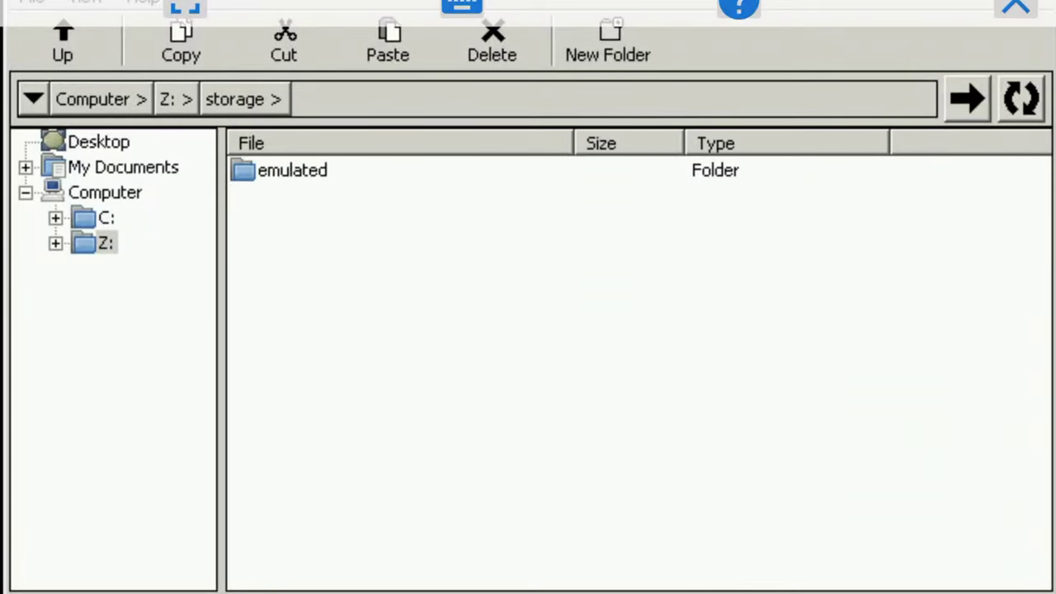
{"action": "left_click", "coordinate": [285, 170]}
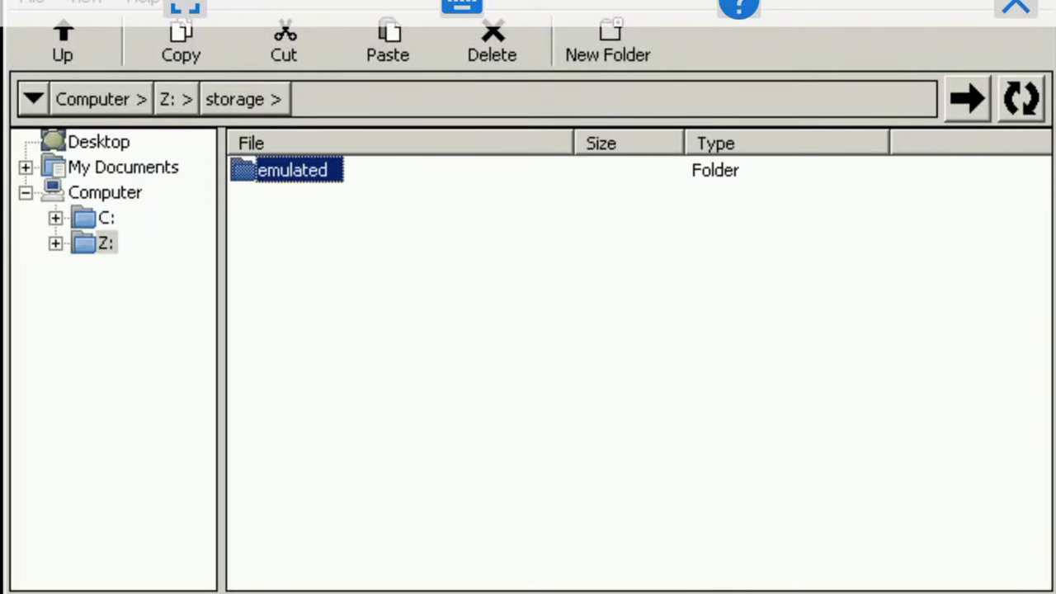
{"action": "double_click", "coordinate": [295, 170]}
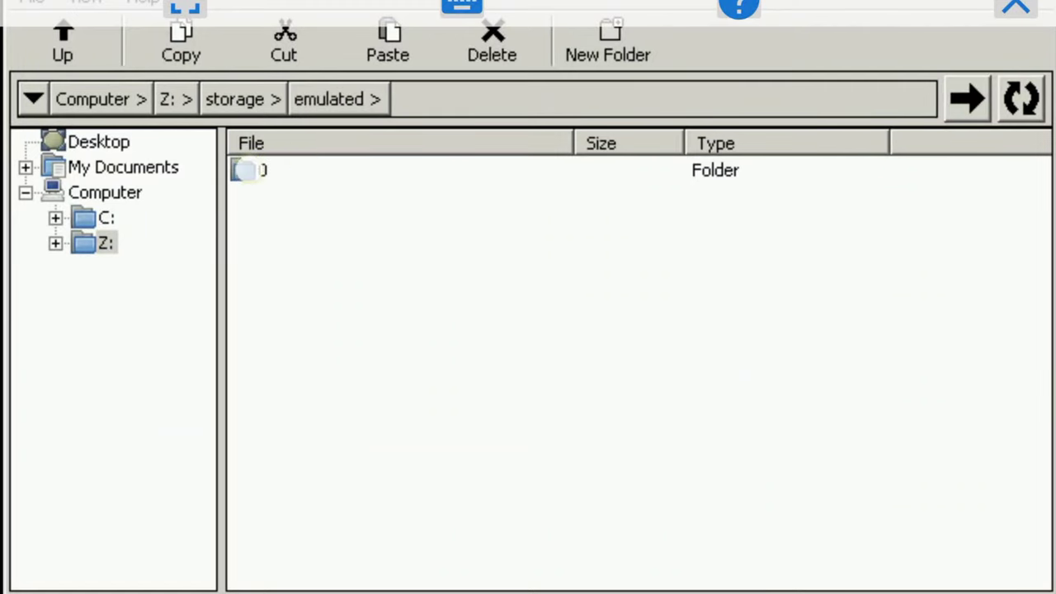
{"action": "left_click", "coordinate": [256, 170]}
{"action": "double_click", "coordinate": [256, 170]}
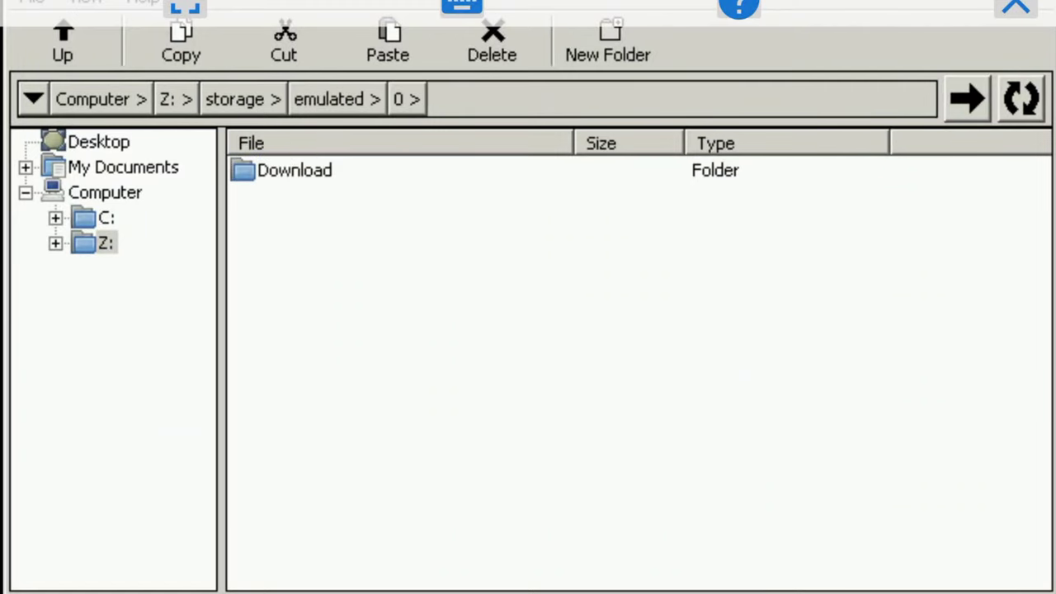
{"action": "double_click", "coordinate": [309, 168]}
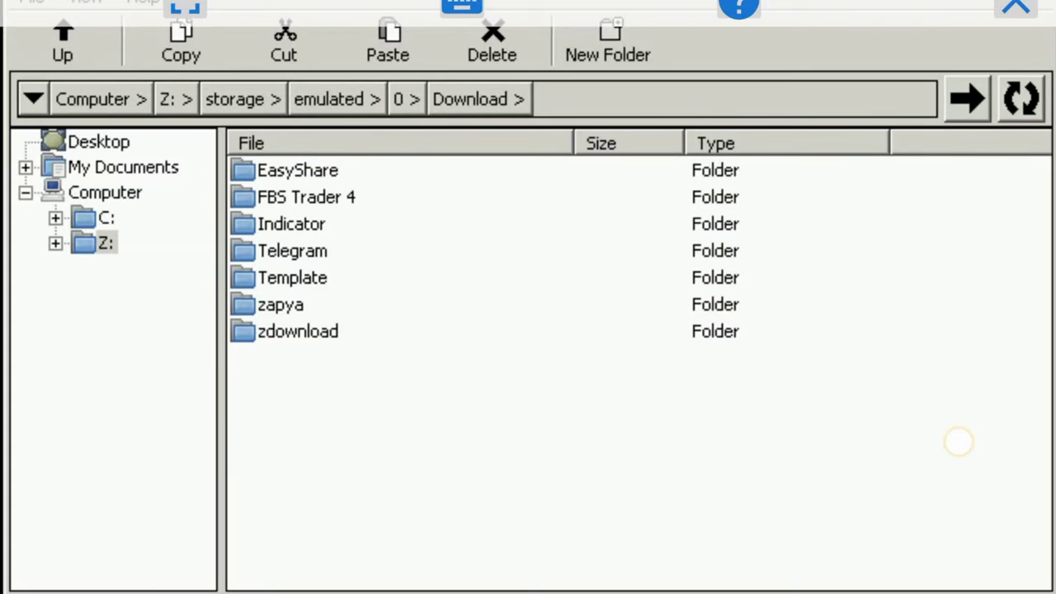
Select the FBS Trader 4, Indicator and Template folders in turn, ending on FBS Trader 4.
{"action": "left_click", "coordinate": [342, 206]}
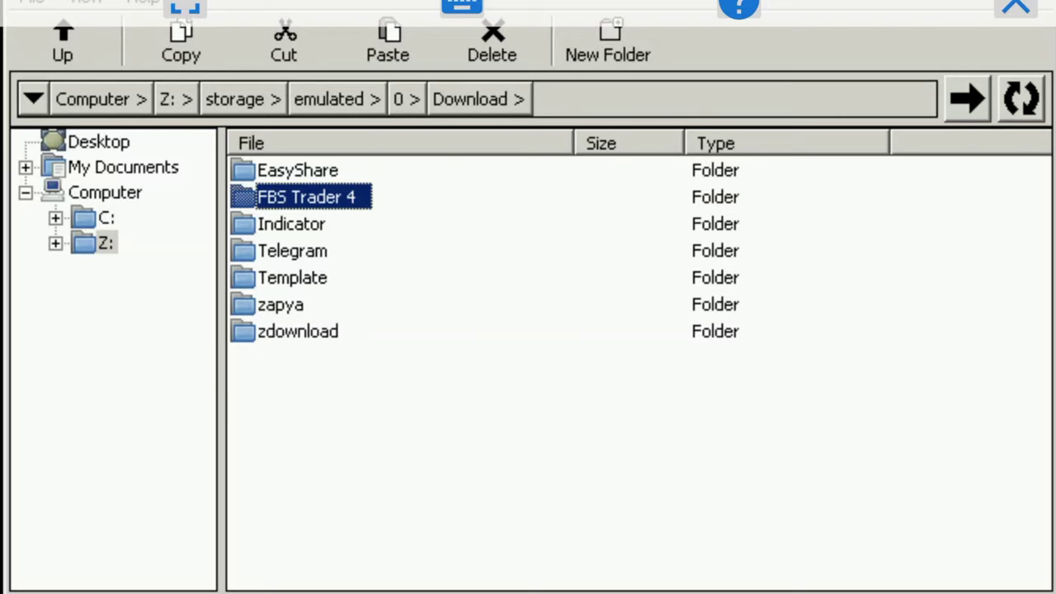
{"action": "left_click", "coordinate": [340, 230]}
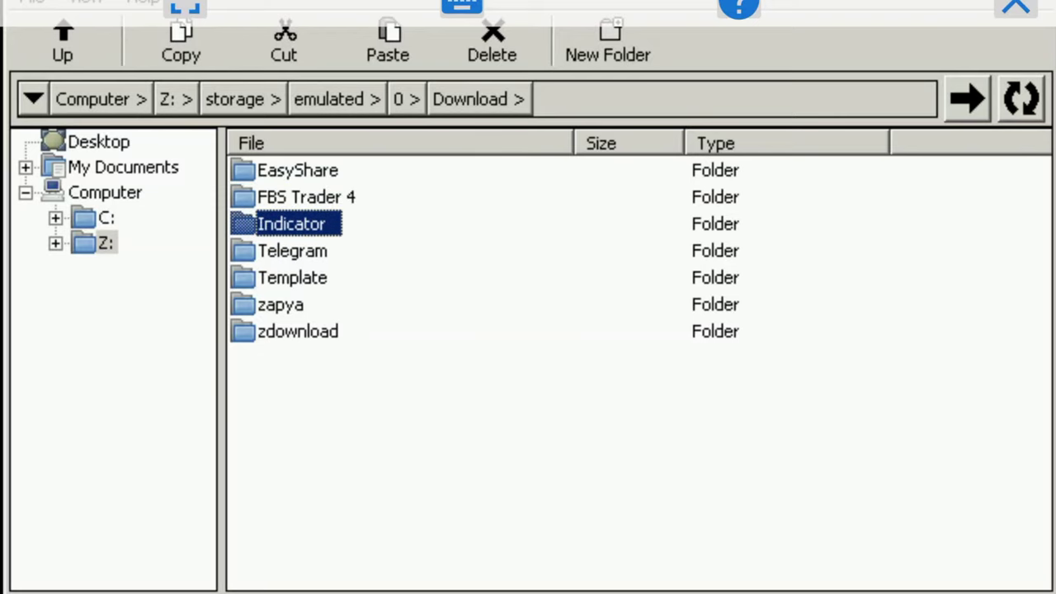
{"action": "left_click", "coordinate": [318, 274]}
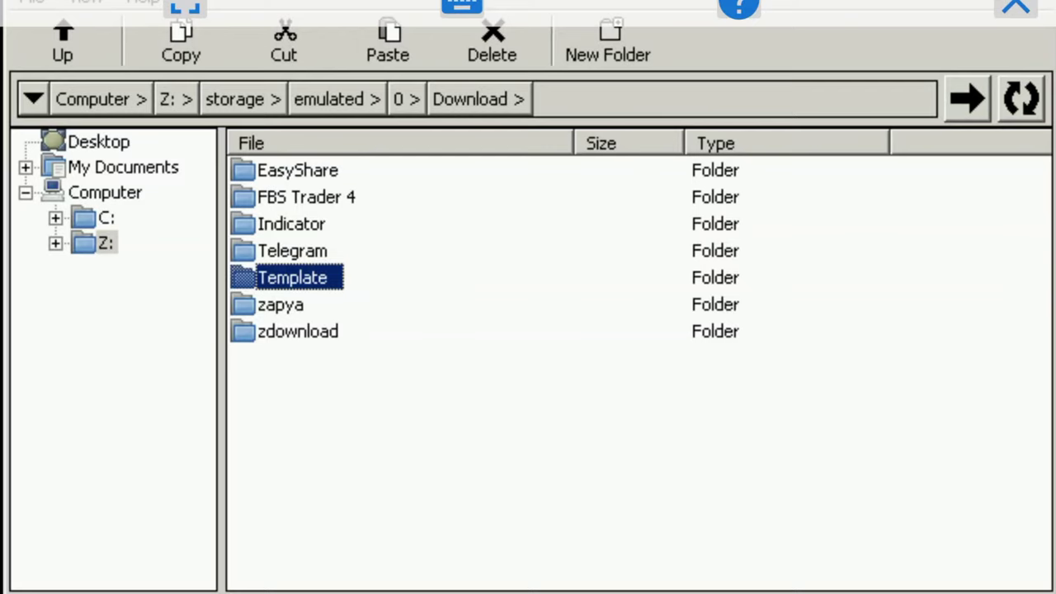
{"action": "left_click", "coordinate": [349, 198]}
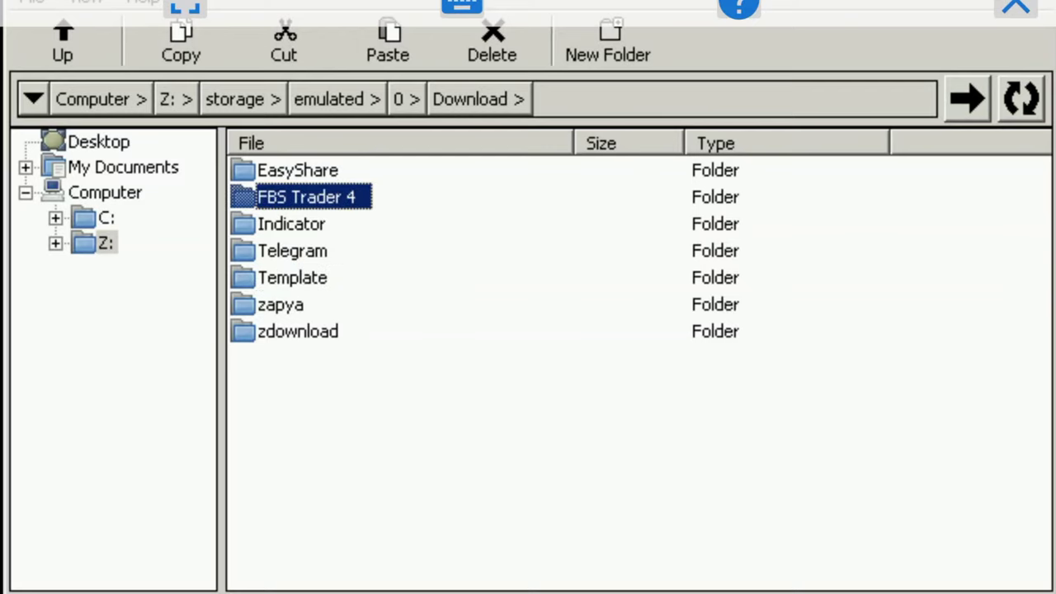
Open the FBS Trader 4 folder and run terminal.exe to start MetaTrader.
{"action": "double_click", "coordinate": [334, 195]}
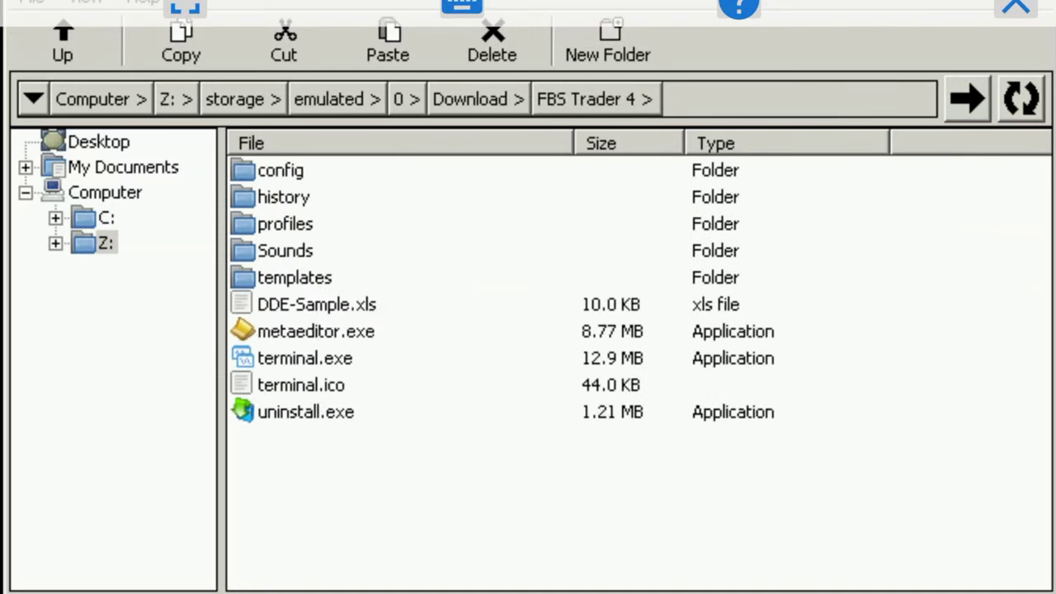
{"action": "left_click", "coordinate": [340, 358]}
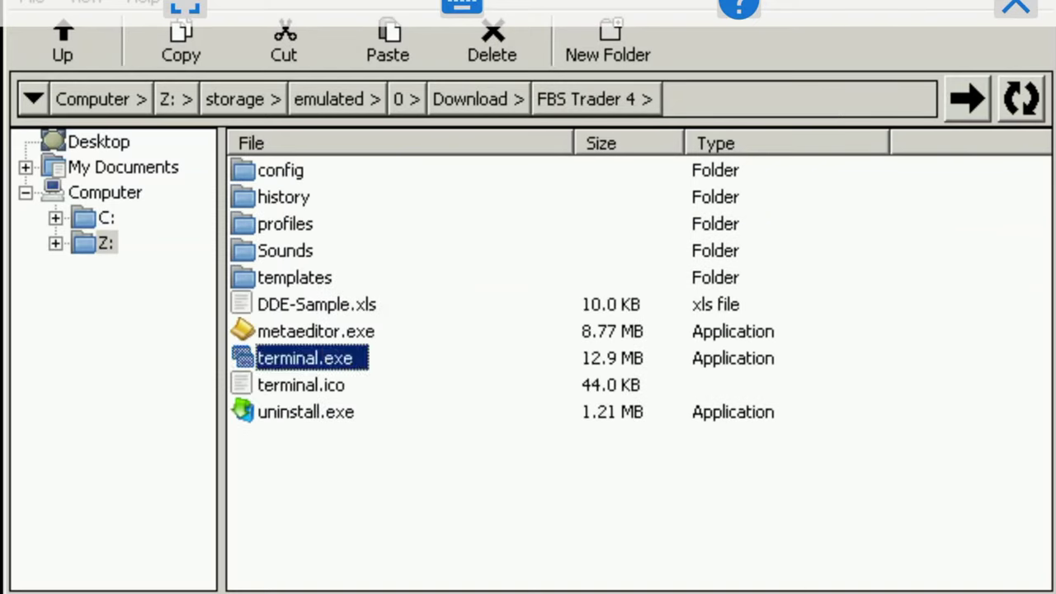
{"action": "left_click", "coordinate": [513, 307]}
{"action": "right_click", "coordinate": [513, 307]}
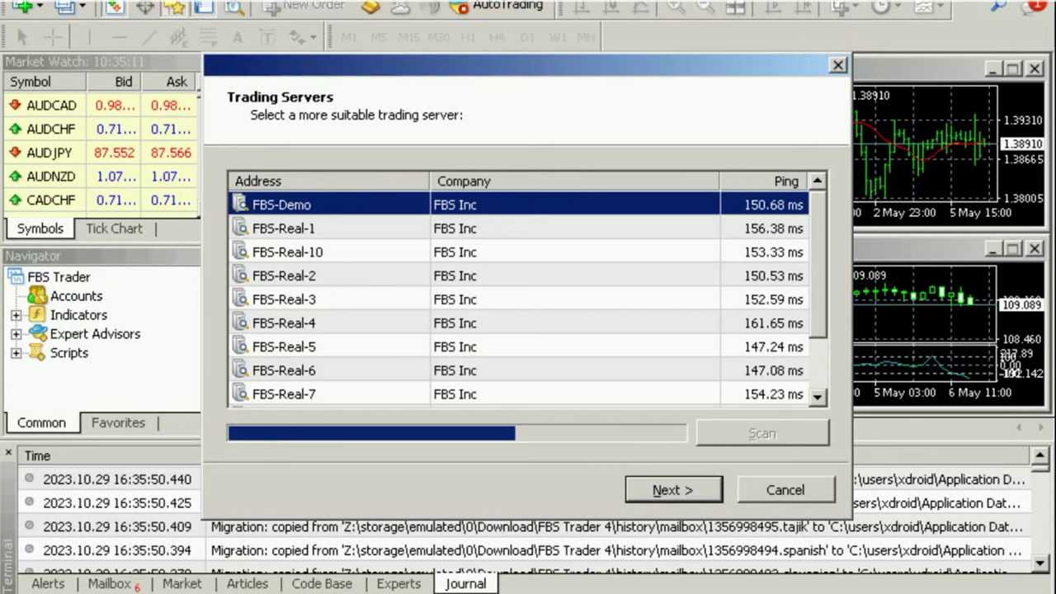
Accept the FBS-Demo server, then close the account authorization prompt without logging in.
{"action": "key", "text": "Return"}
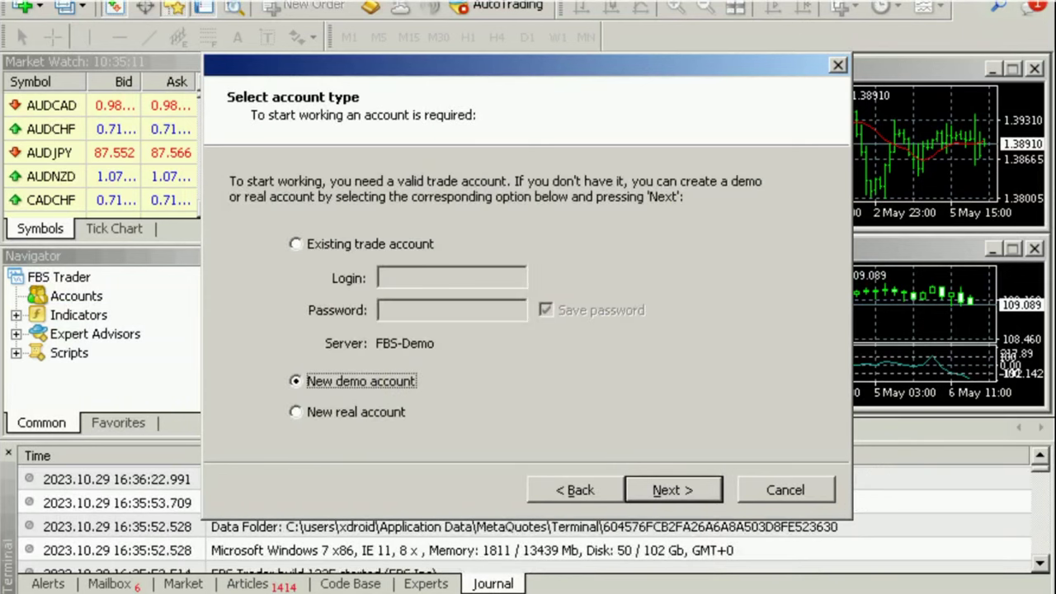
{"action": "key", "text": "Return"}
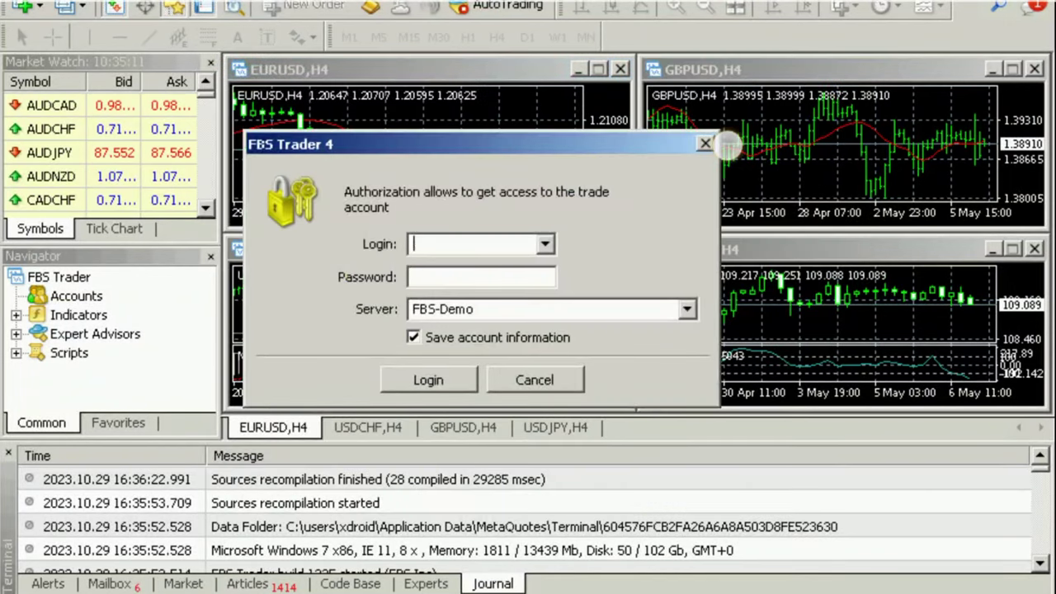
{"action": "left_click", "coordinate": [706, 144]}
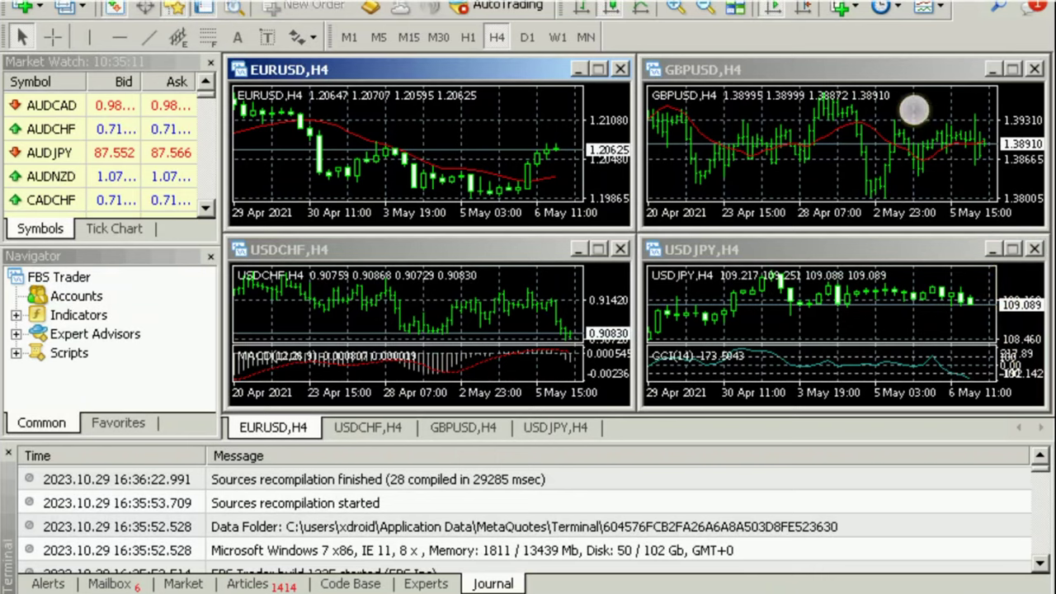
Shift the GBPUSD, USDJPY and USDCHF charts to earlier dates, then select EURUSD and connection status.
{"action": "scroll", "coordinate": [914, 109], "scroll_direction": "down", "scroll_amount": 10}
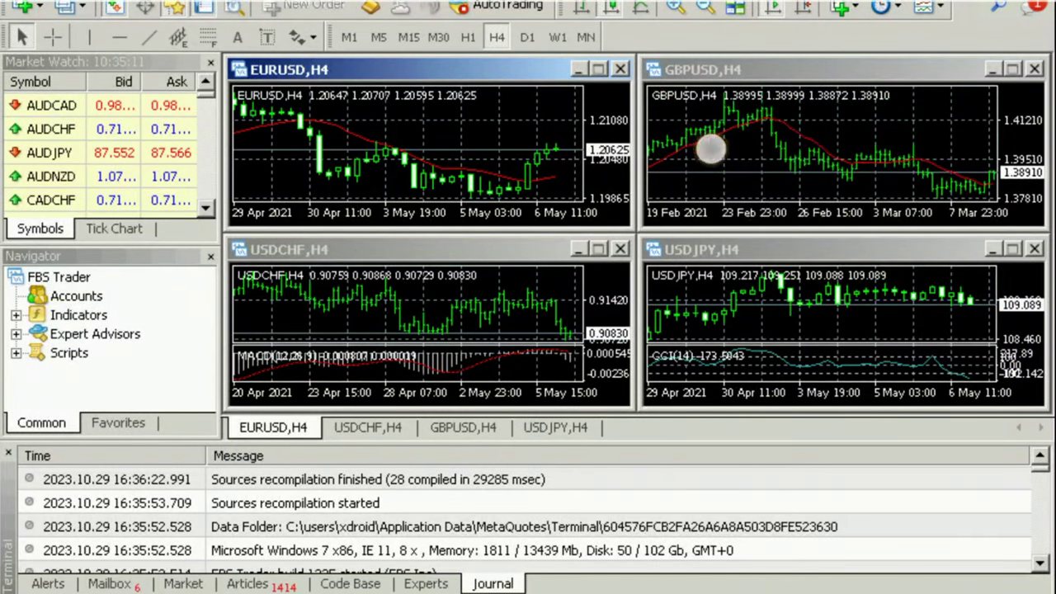
{"action": "scroll", "coordinate": [710, 150], "scroll_direction": "up", "scroll_amount": 2}
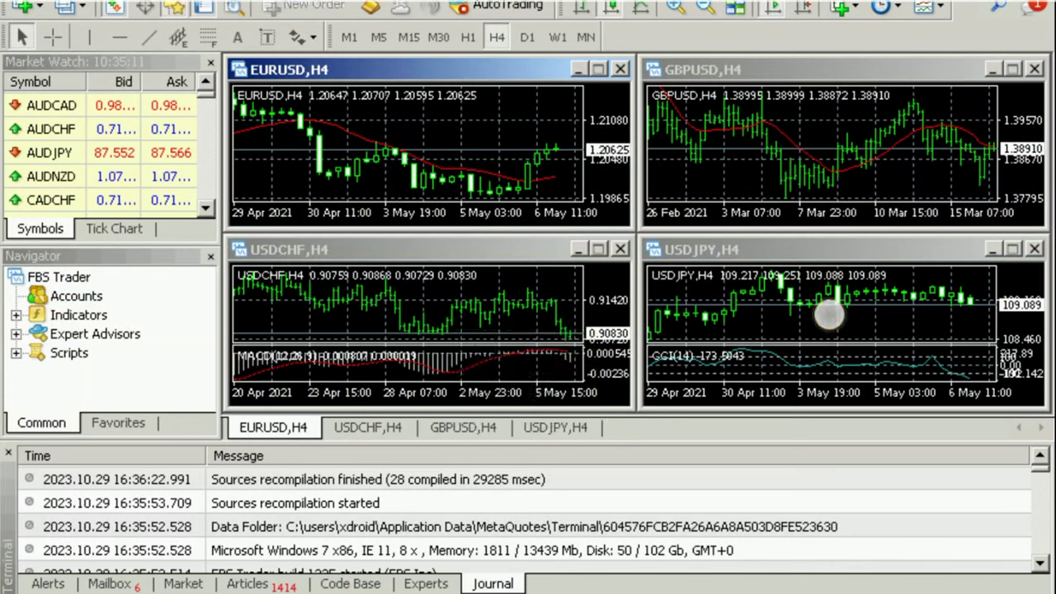
{"action": "left_click", "coordinate": [842, 140]}
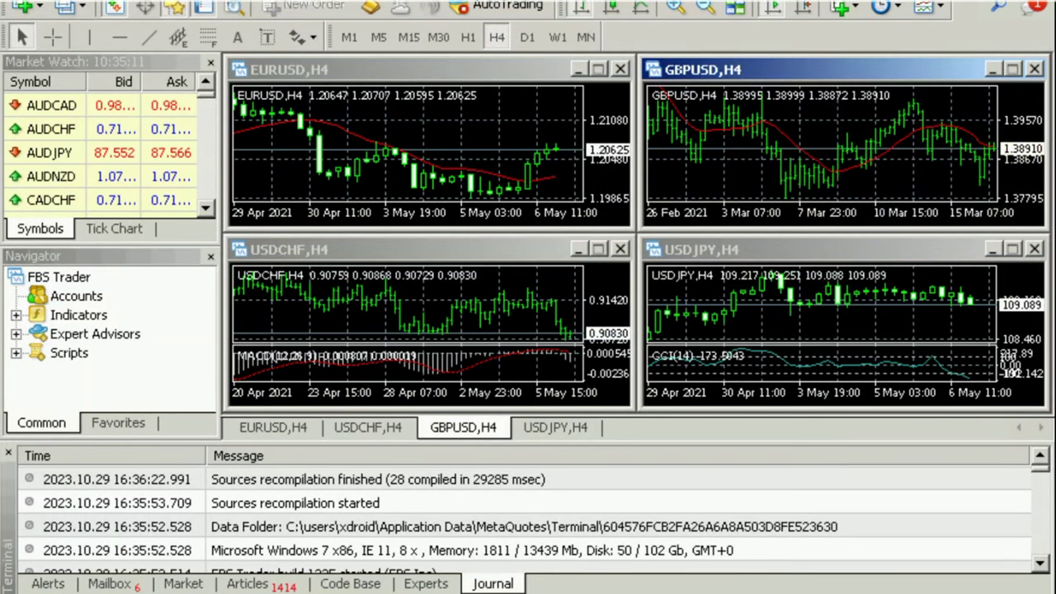
{"action": "left_click", "coordinate": [827, 313]}
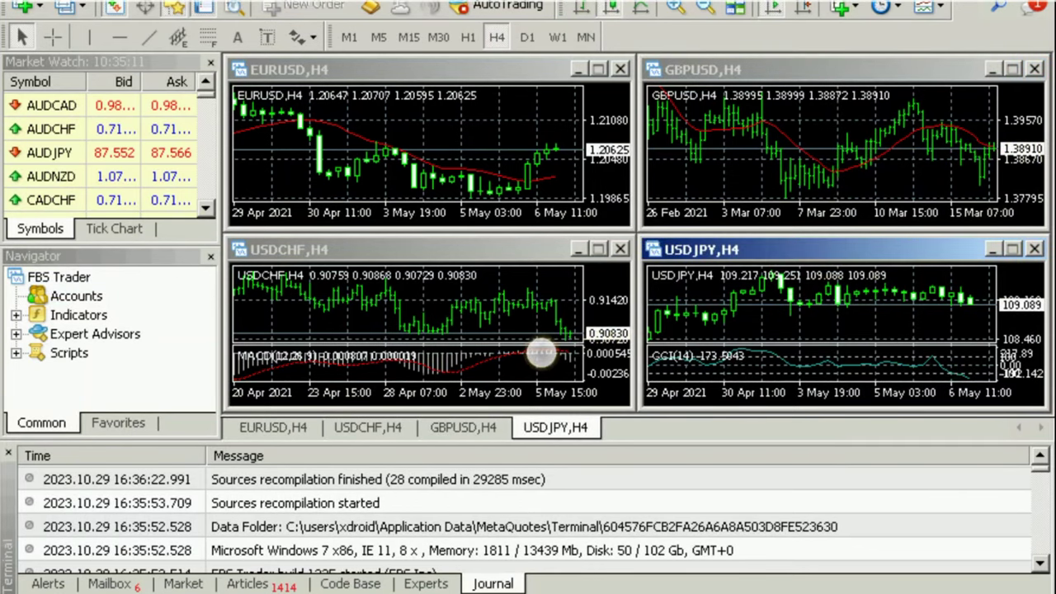
{"action": "key", "text": "Left"}
{"action": "key", "text": "Left"}
{"action": "key", "text": "Left"}
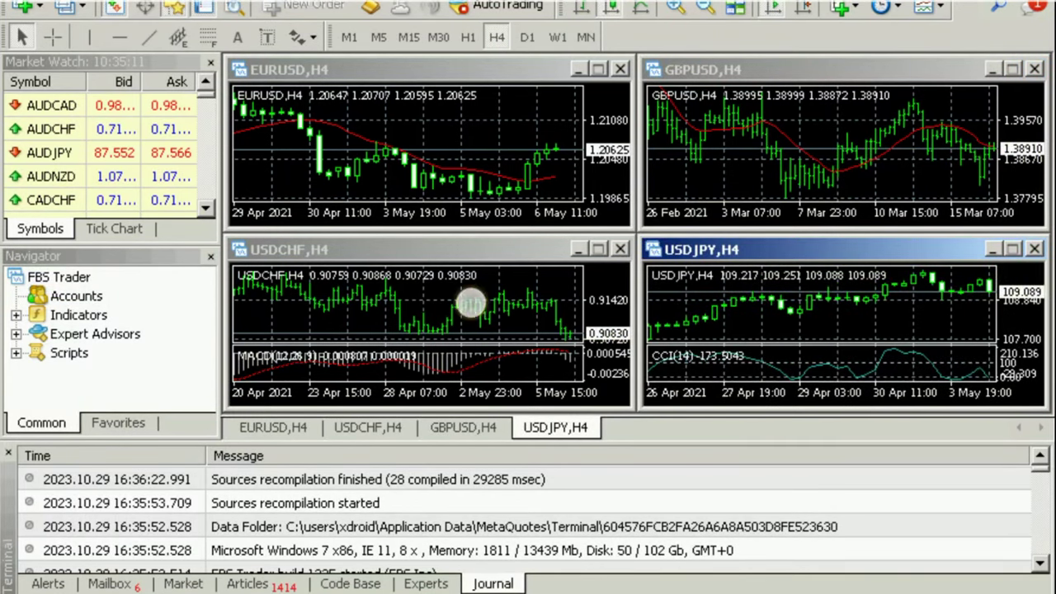
{"action": "left_click", "coordinate": [472, 303]}
{"action": "left_click_drag", "start_coordinate": [456, 287], "coordinate": [672, 271]}
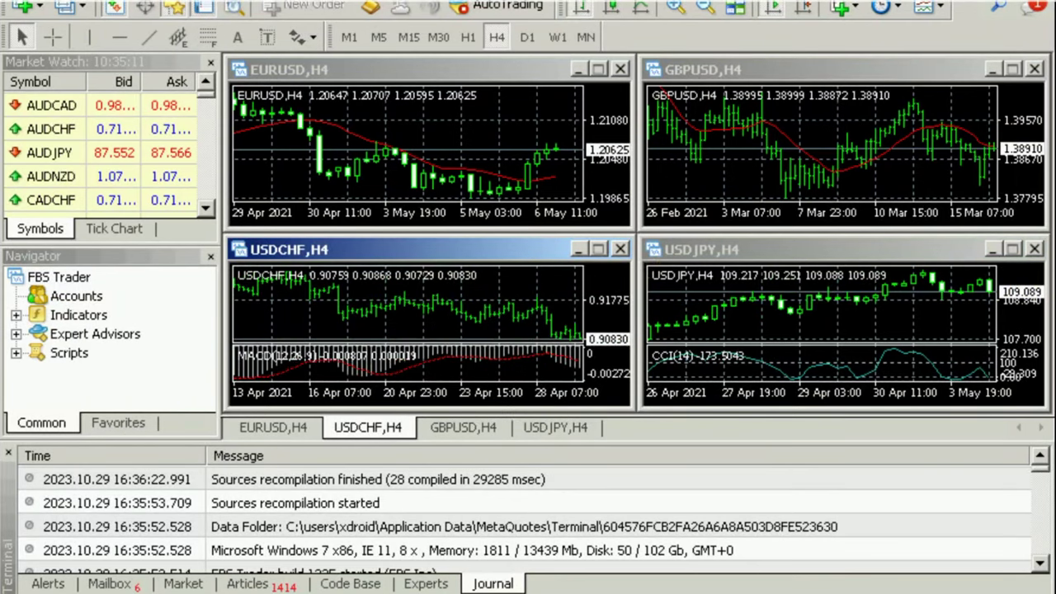
{"action": "left_click", "coordinate": [425, 153]}
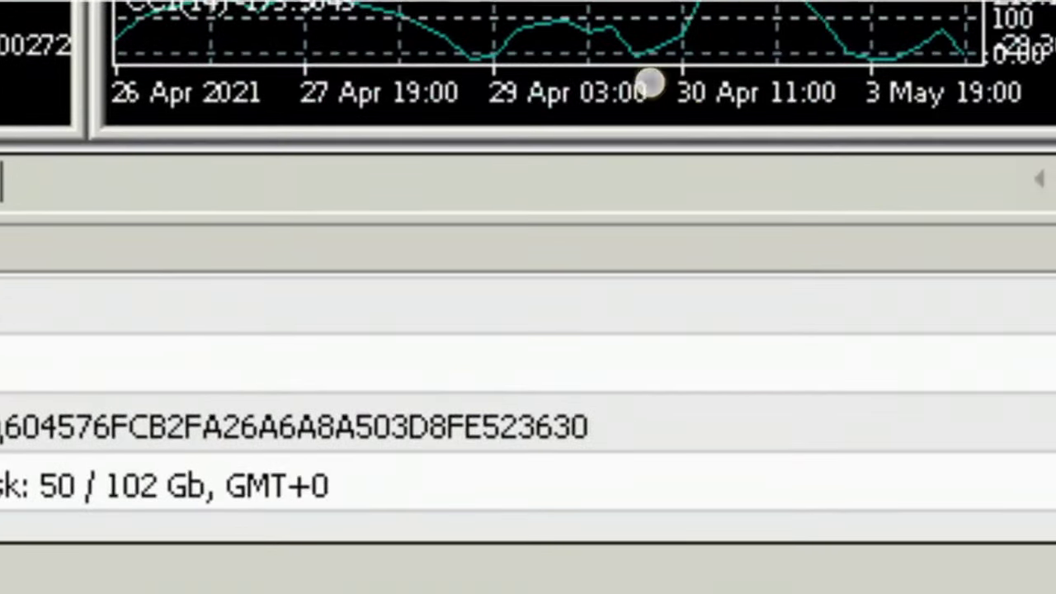
{"action": "left_click", "coordinate": [771, 544]}
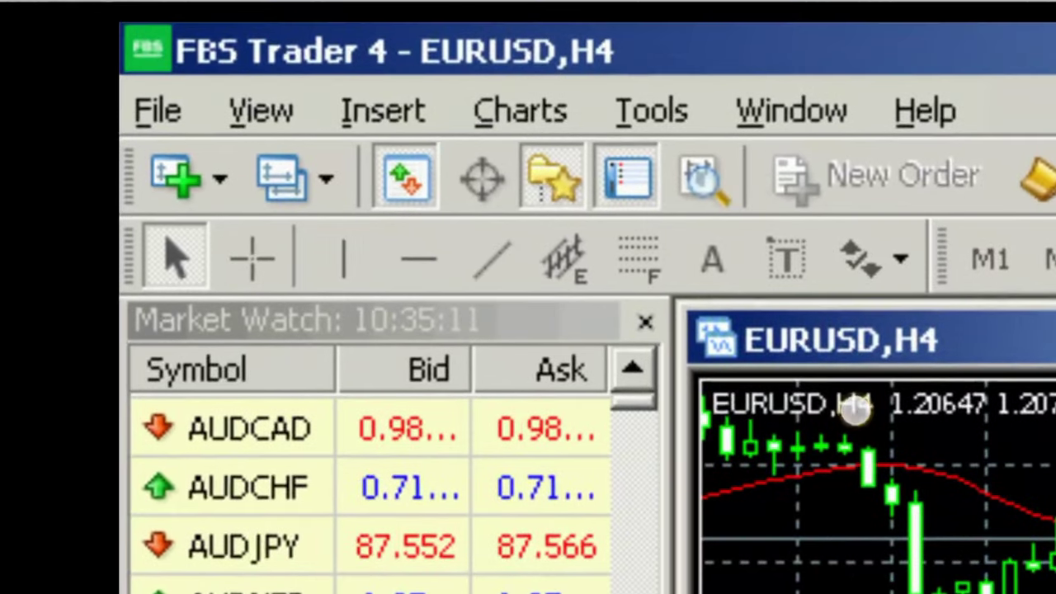
Open the terminal's data folder from the File menu and go into MQL4\Indicators.
{"action": "left_click", "coordinate": [157, 111]}
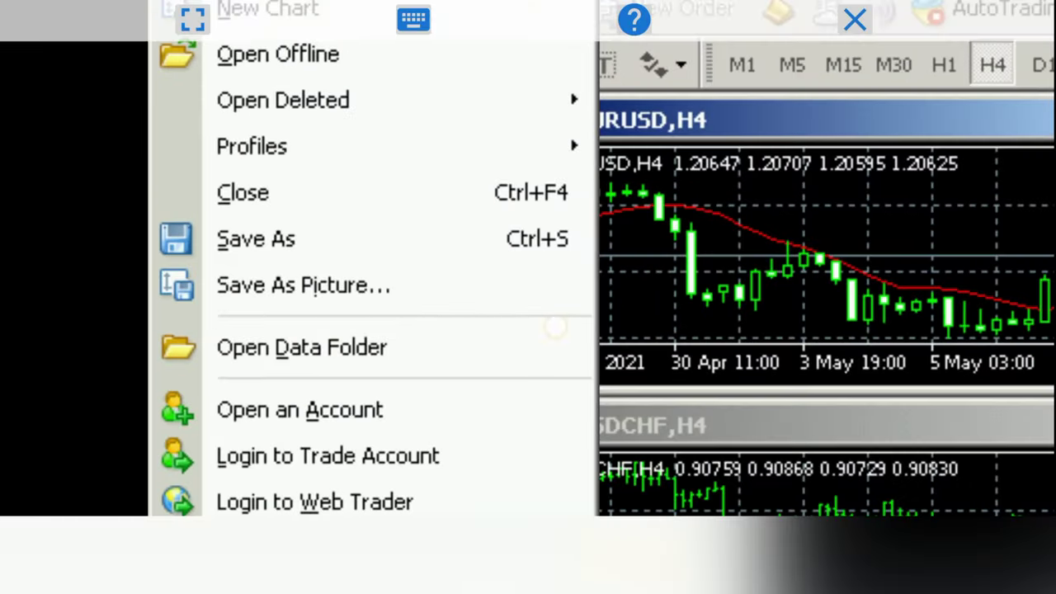
{"action": "key", "text": "Escape"}
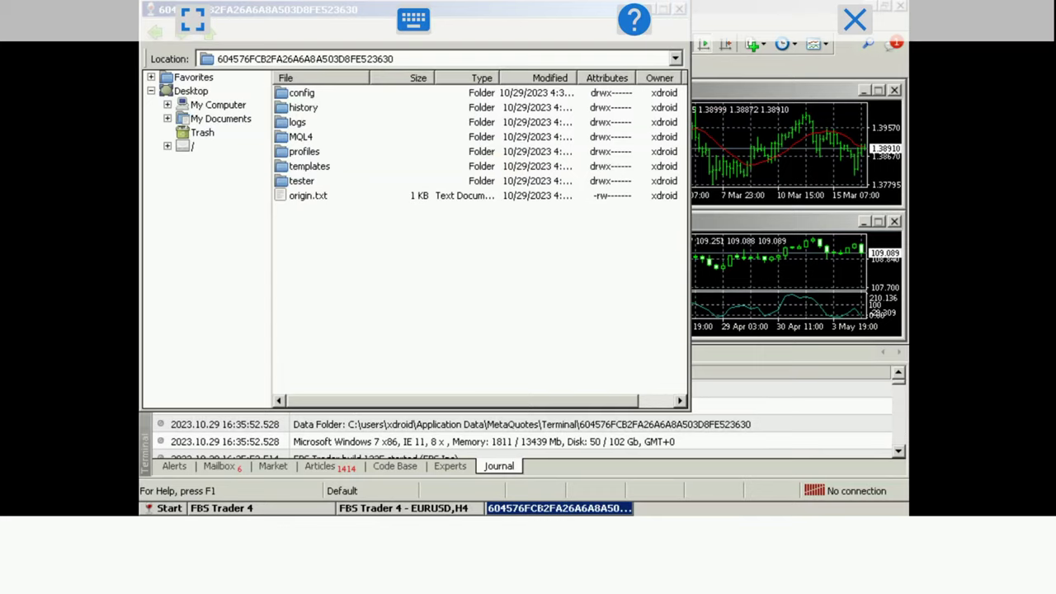
{"action": "scroll", "coordinate": [528, 297], "scroll_direction": "up", "scroll_amount": 3}
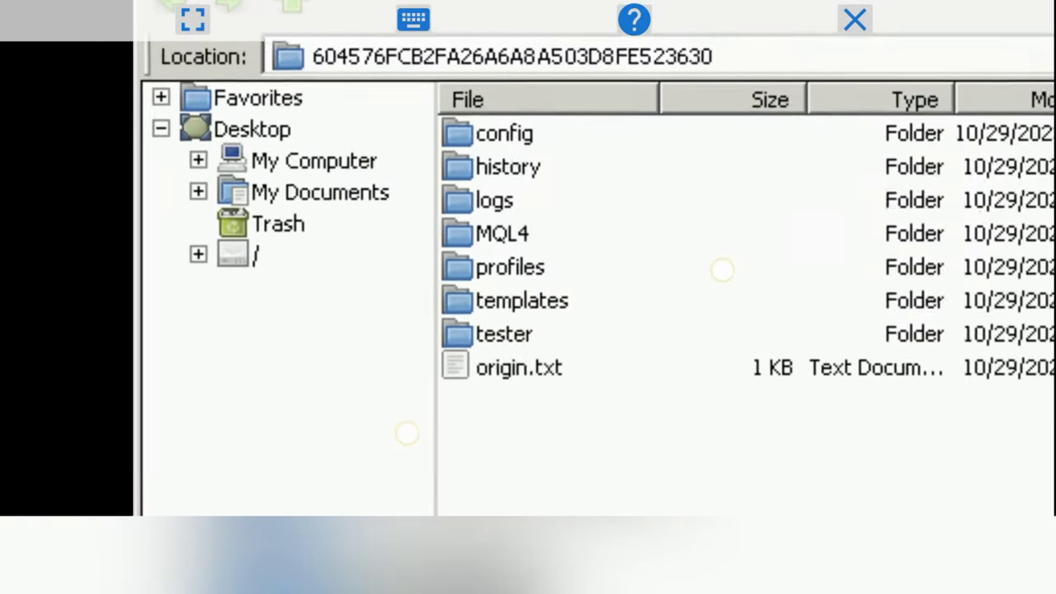
{"action": "scroll", "coordinate": [565, 351], "scroll_direction": "up", "scroll_amount": 1}
{"action": "left_click", "coordinate": [506, 240]}
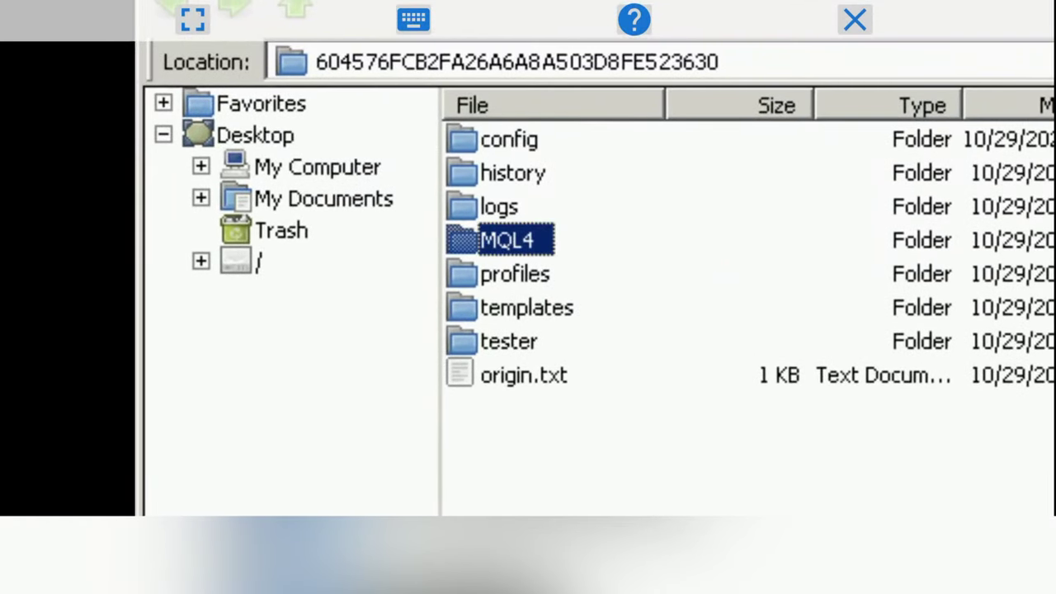
{"action": "double_click", "coordinate": [535, 237]}
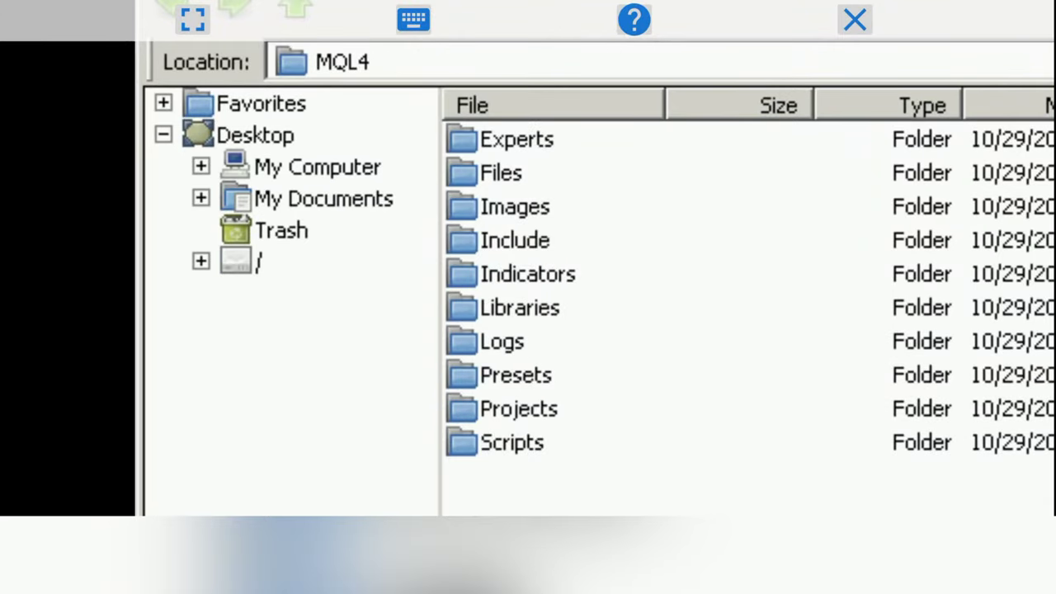
{"action": "double_click", "coordinate": [572, 272]}
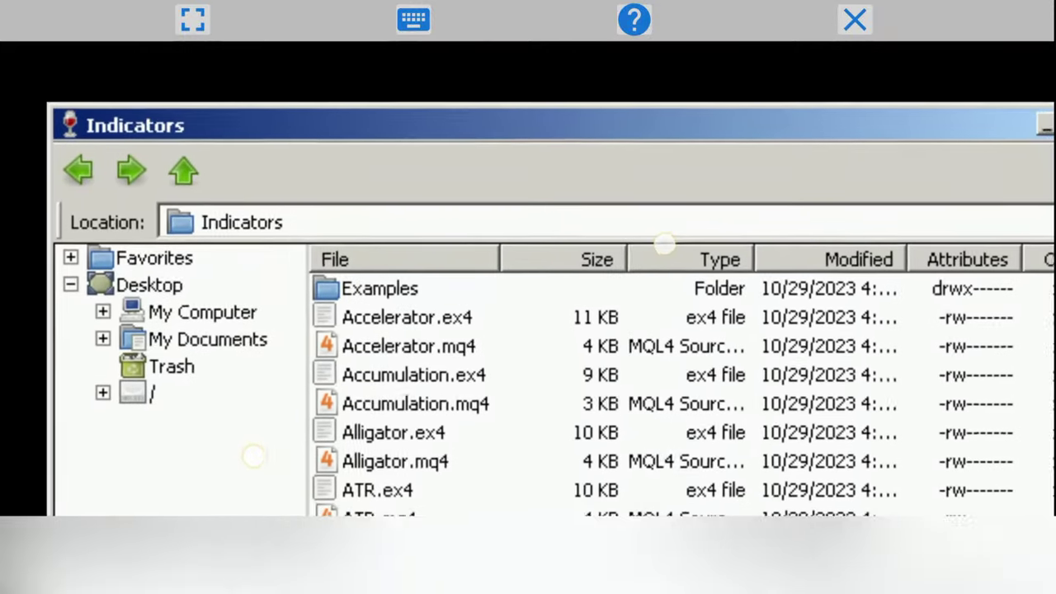
Reveal the Indicators folder's full path in the Location bar, then clear it and confirm.
{"action": "mouse_move", "coordinate": [665, 244]}
{"action": "left_mouse_down"}
{"action": "mouse_move", "coordinate": [578, 220]}
{"action": "mouse_move", "coordinate": [578, 238]}
{"action": "mouse_move", "coordinate": [570, 232]}
{"action": "left_mouse_up"}
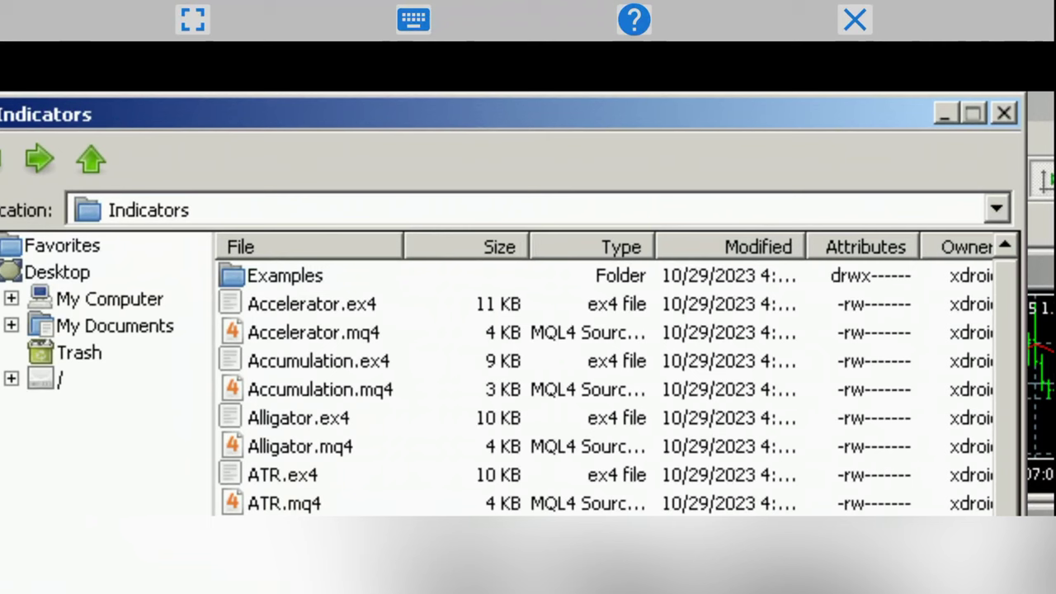
{"action": "left_click", "coordinate": [307, 201]}
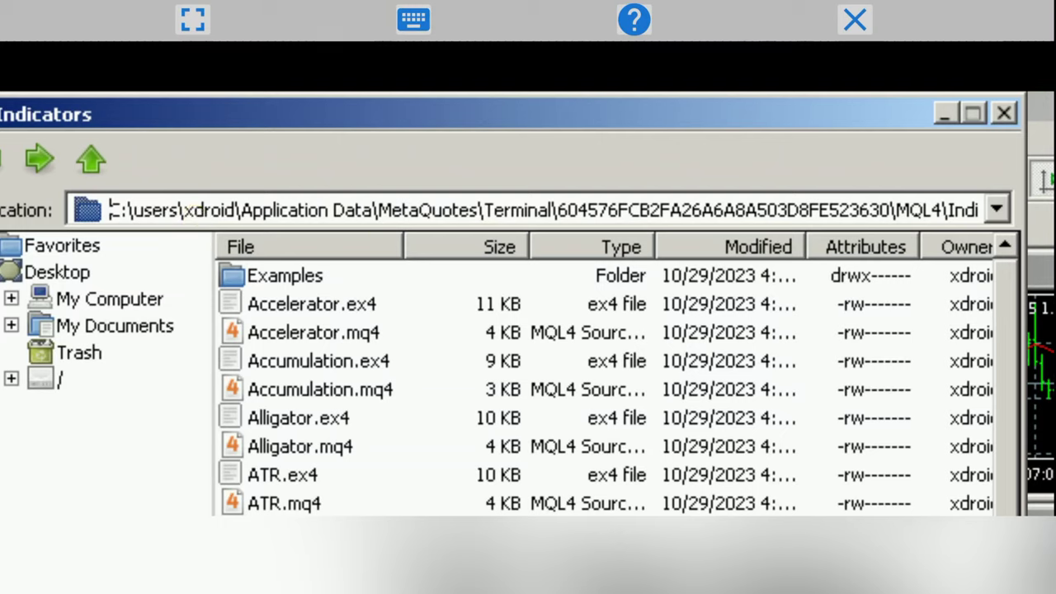
{"action": "left_click_drag", "start_coordinate": [36, 213], "coordinate": [390, 209]}
{"action": "key", "text": "BackSpace"}
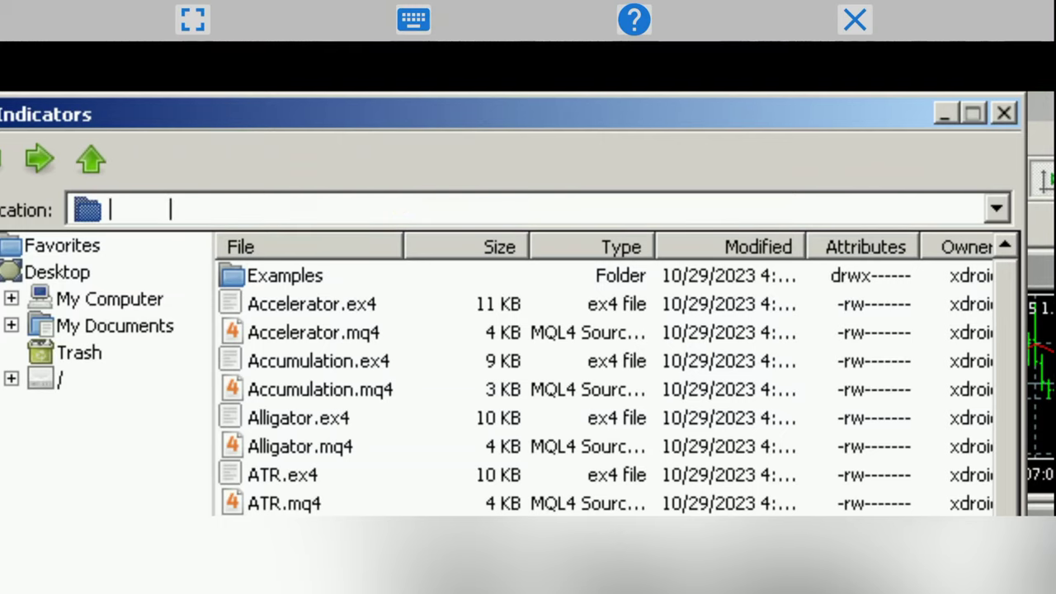
{"action": "key", "text": "Return"}
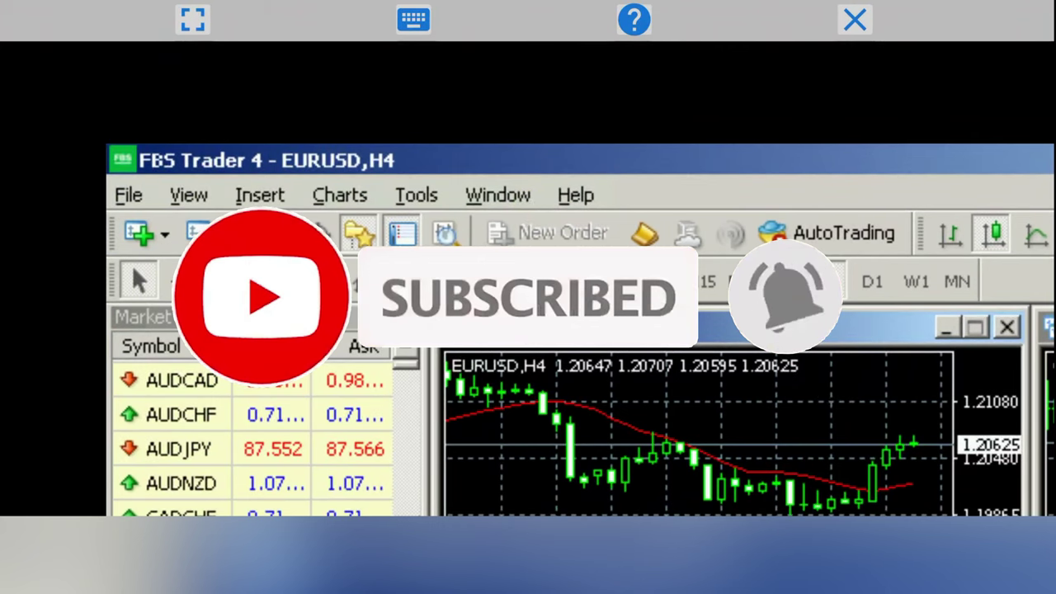
Reopen the terminal's data folder and navigate into MQL4\Indicators.
{"action": "left_click", "coordinate": [128, 195]}
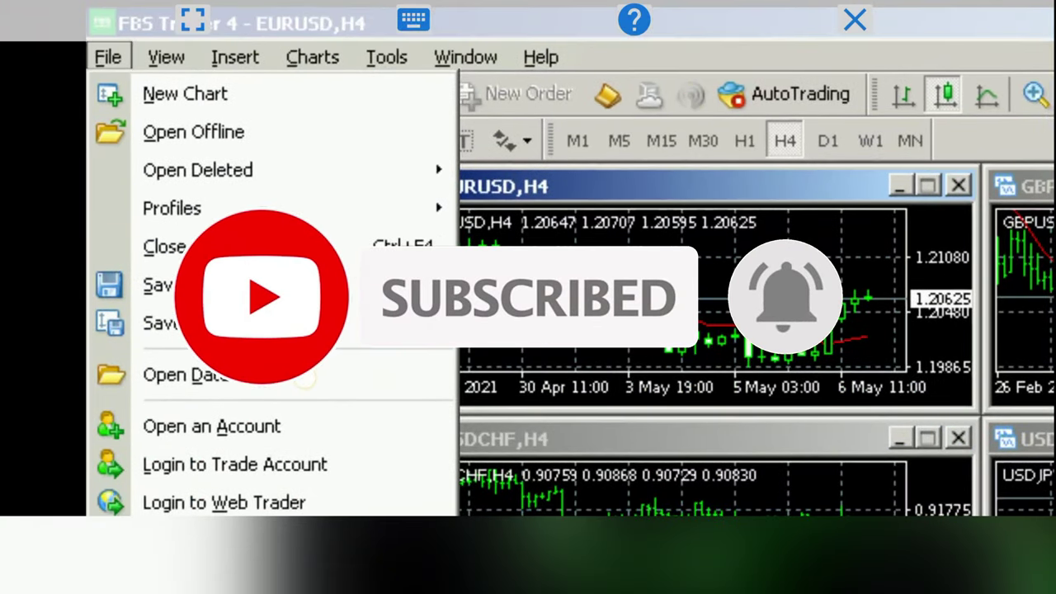
{"action": "left_click", "coordinate": [185, 374]}
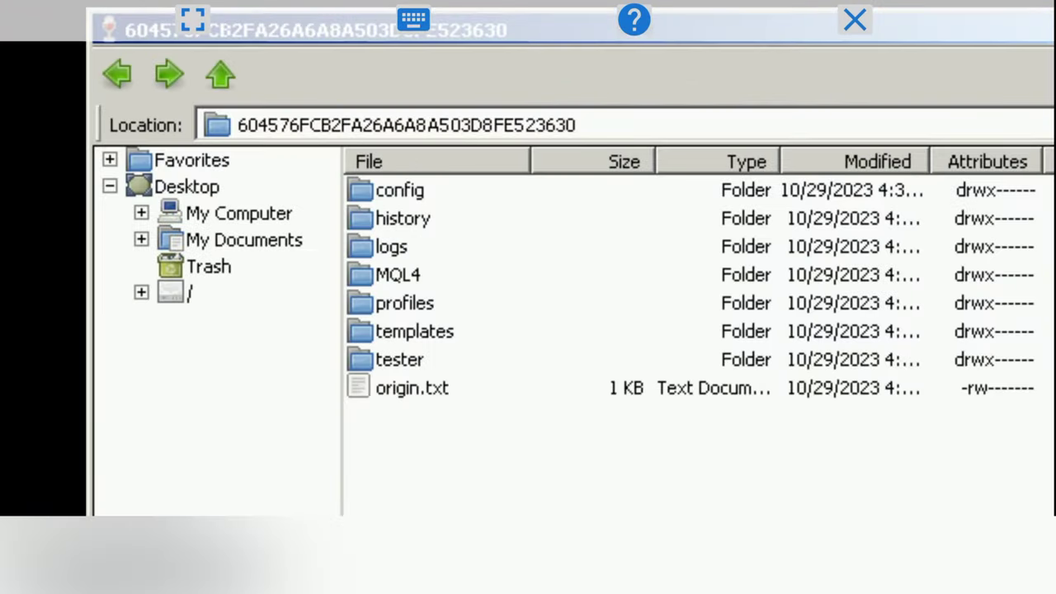
{"action": "left_click", "coordinate": [404, 275]}
{"action": "left_click", "coordinate": [405, 272]}
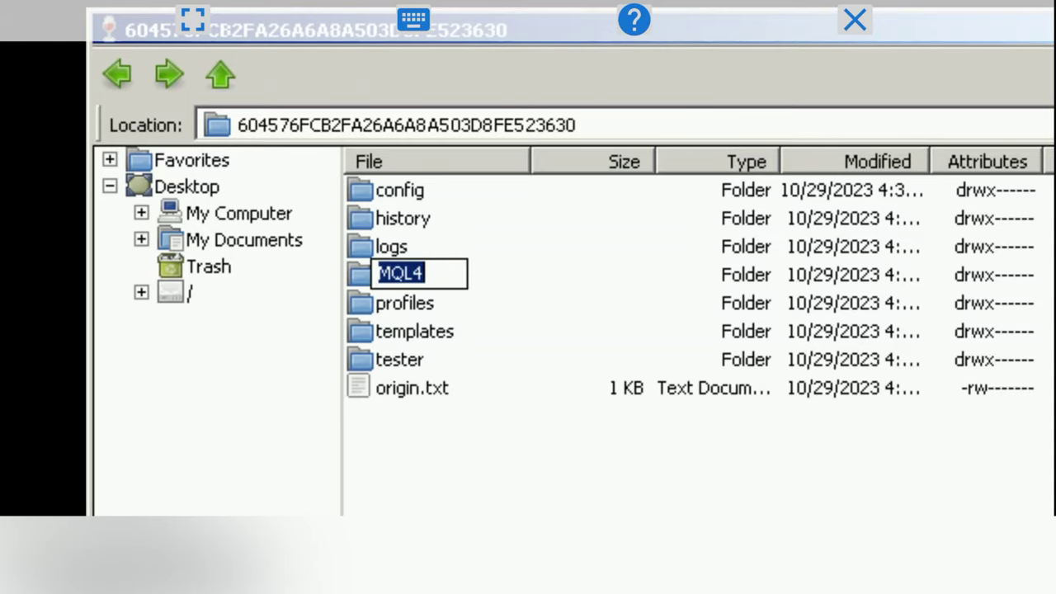
{"action": "left_click", "coordinate": [419, 281]}
{"action": "double_click", "coordinate": [417, 279]}
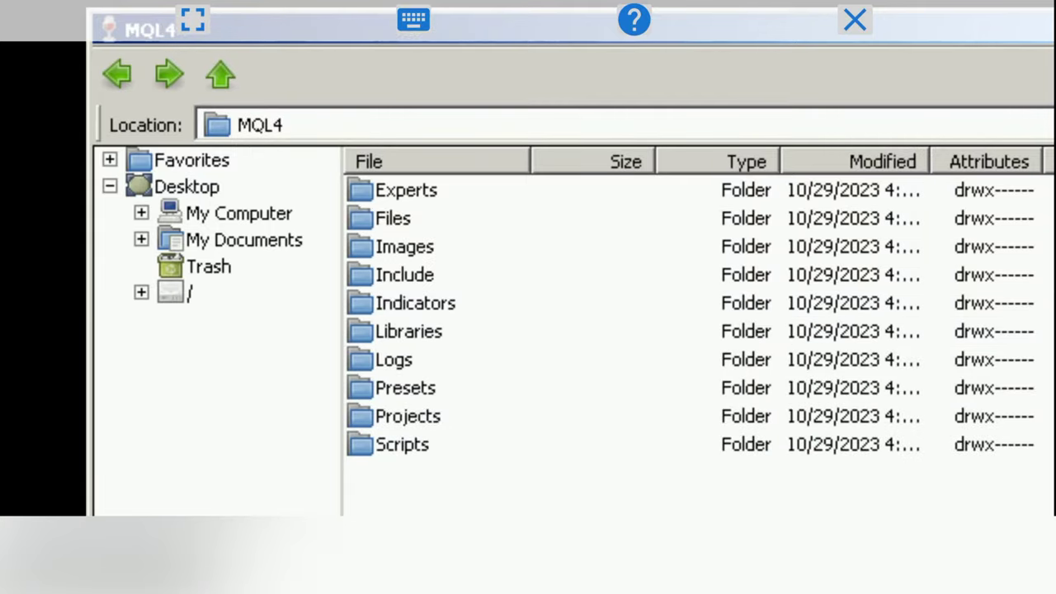
{"action": "double_click", "coordinate": [443, 302]}
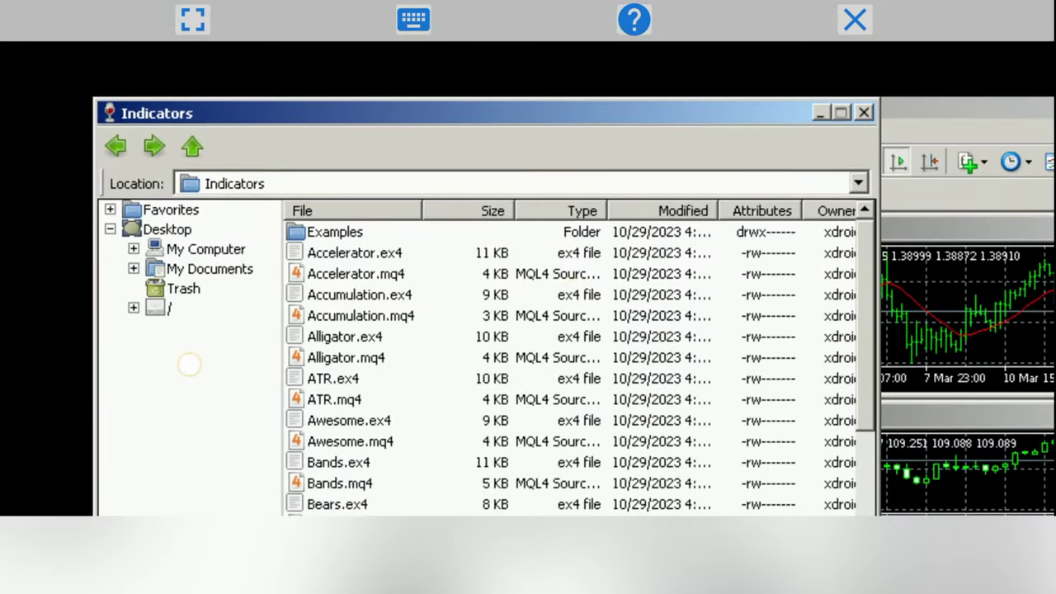
Copy the Indicators folder's full path from the Location bar, then go to My Computer.
{"action": "left_click", "coordinate": [221, 181]}
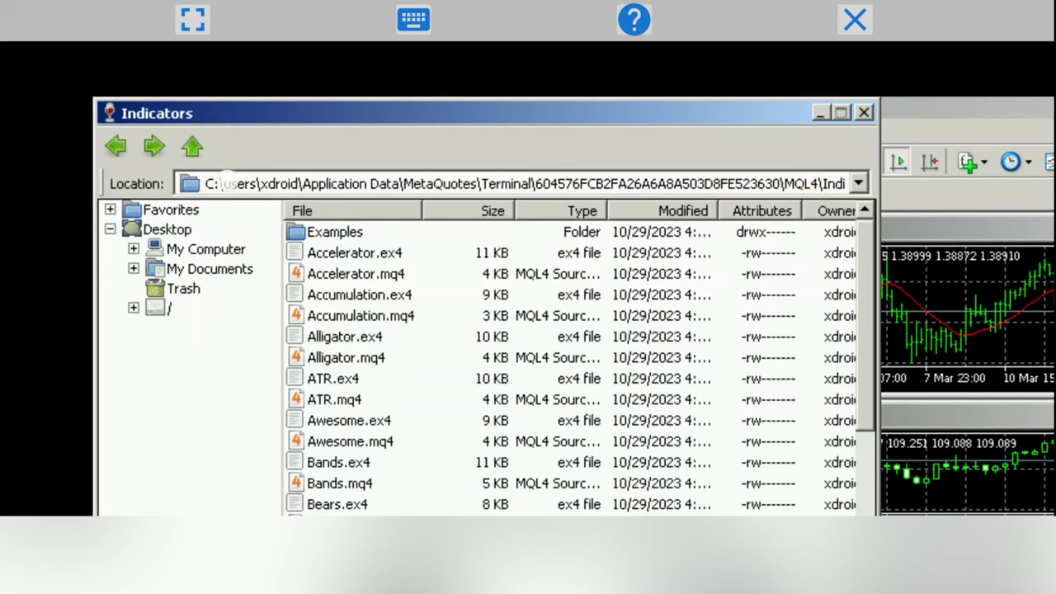
{"action": "left_click_drag", "start_coordinate": [224, 181], "coordinate": [706, 183]}
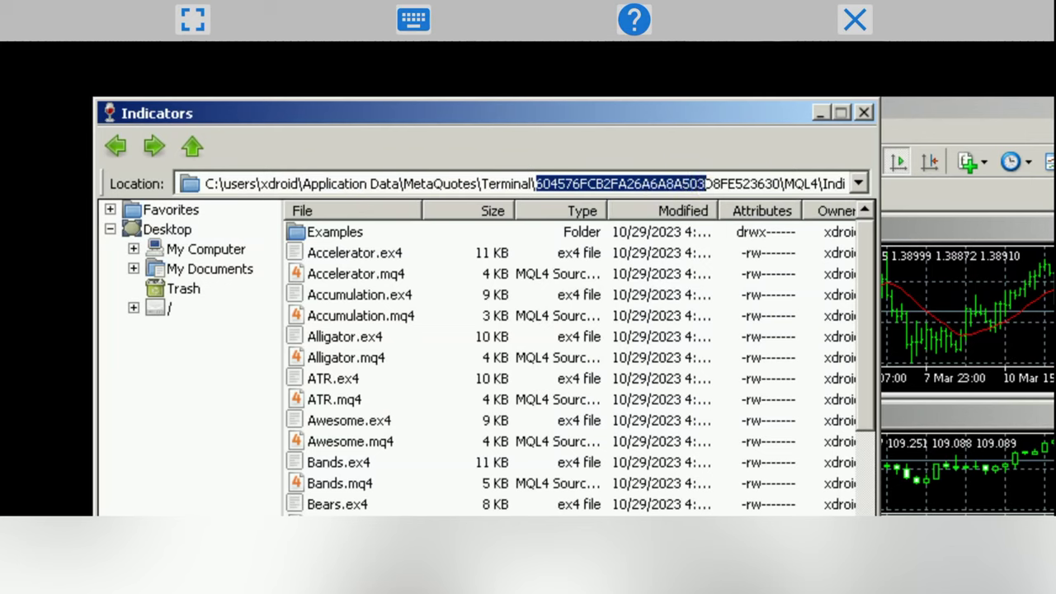
{"action": "left_click_drag", "start_coordinate": [225, 183], "coordinate": [372, 183]}
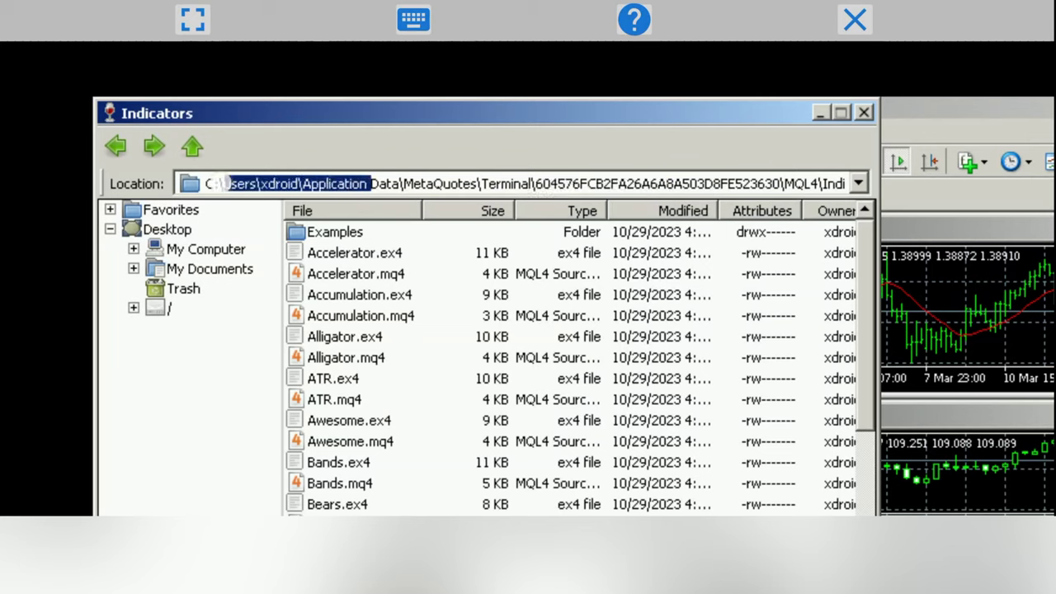
{"action": "mouse_move", "coordinate": [235, 184]}
{"action": "left_mouse_down"}
{"action": "mouse_move", "coordinate": [769, 183]}
{"action": "mouse_move", "coordinate": [988, 209]}
{"action": "left_mouse_up"}
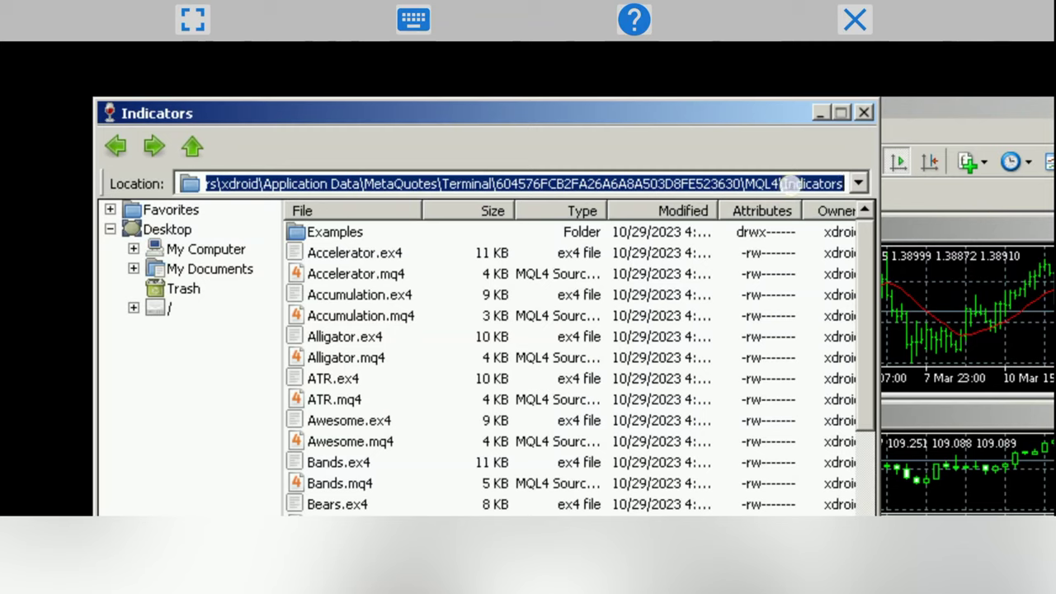
{"action": "right_click", "coordinate": [791, 184]}
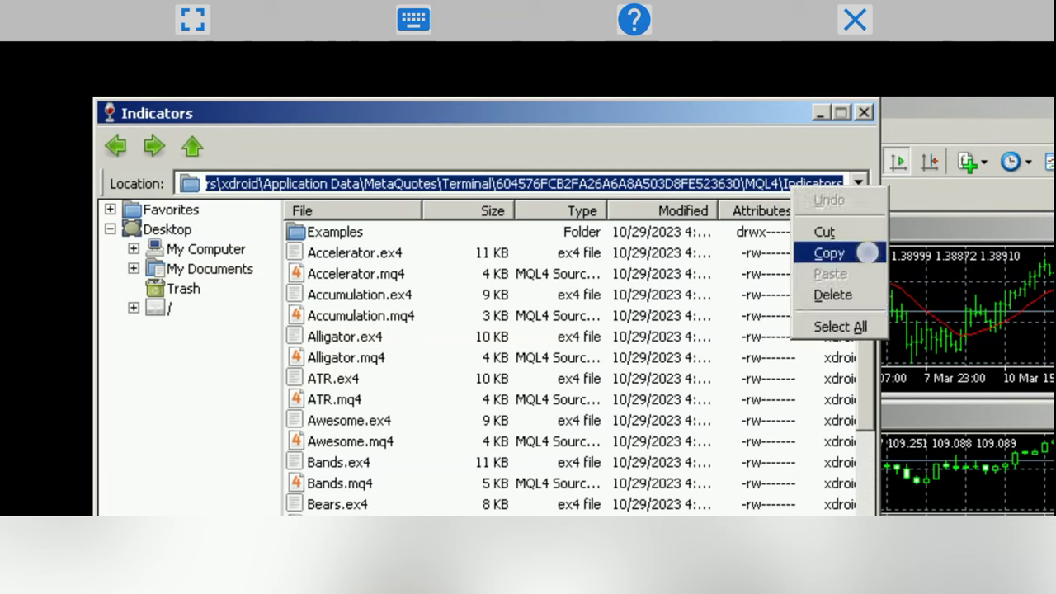
{"action": "left_click", "coordinate": [867, 252]}
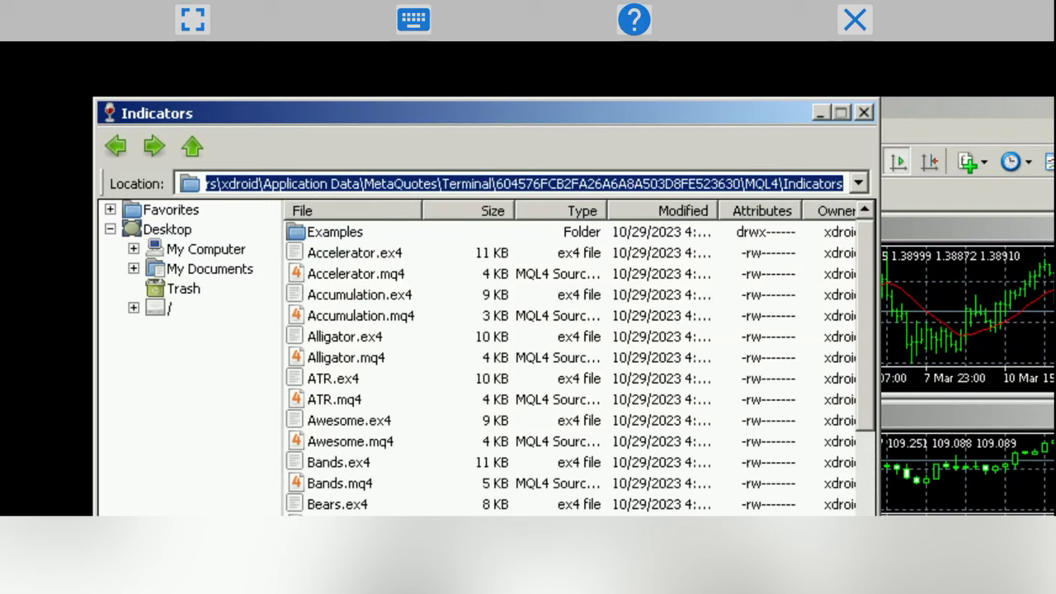
{"action": "left_click", "coordinate": [205, 249]}
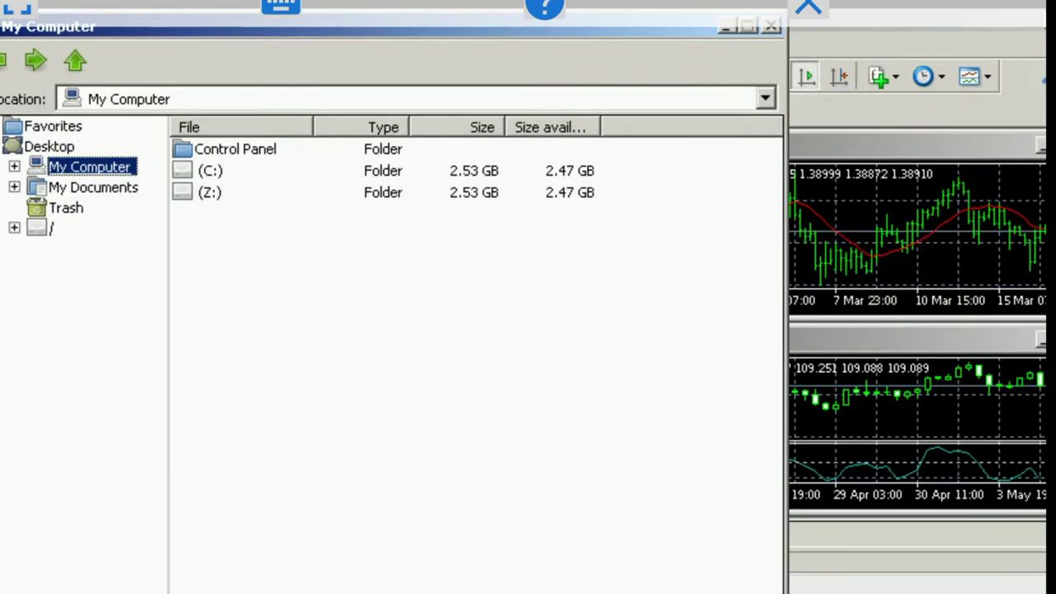
Browse from the Z: drive through storage\emulated\0\Download into the Indicator folder.
{"action": "double_click", "coordinate": [209, 192]}
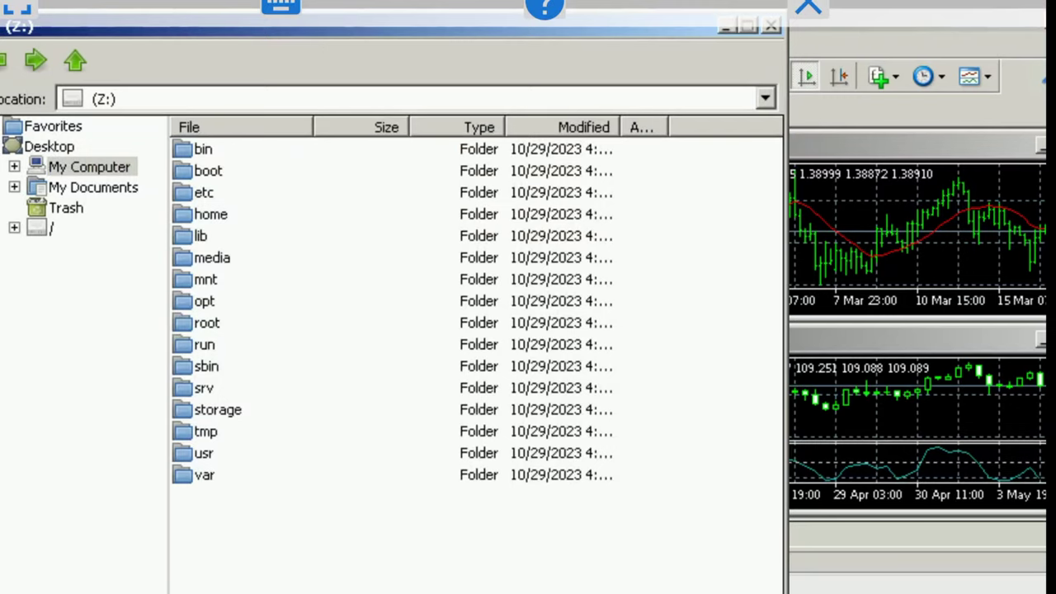
{"action": "left_click", "coordinate": [218, 409]}
{"action": "double_click", "coordinate": [218, 410]}
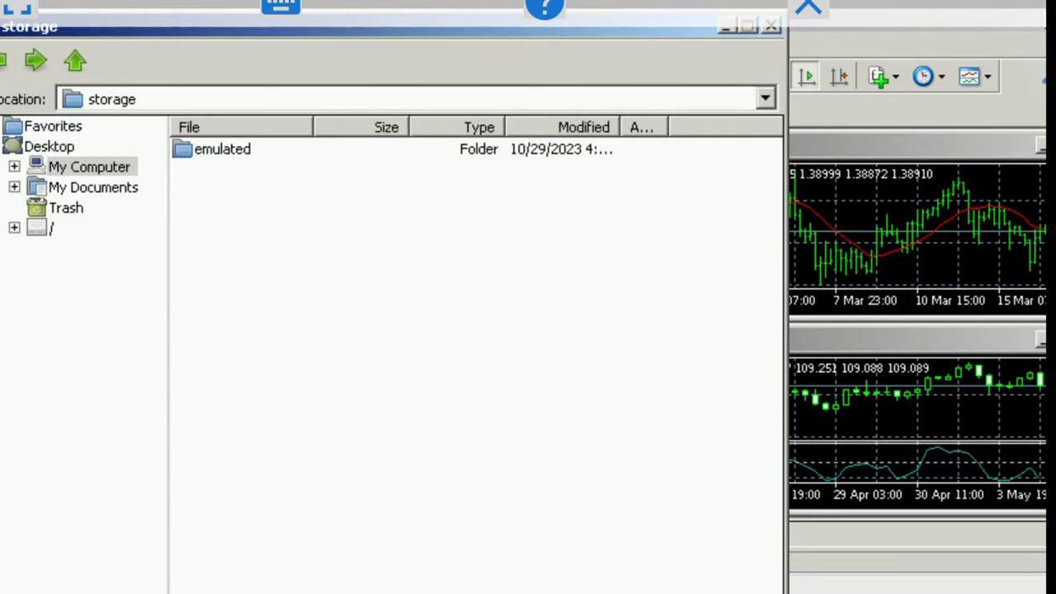
{"action": "double_click", "coordinate": [207, 149]}
{"action": "double_click", "coordinate": [188, 148]}
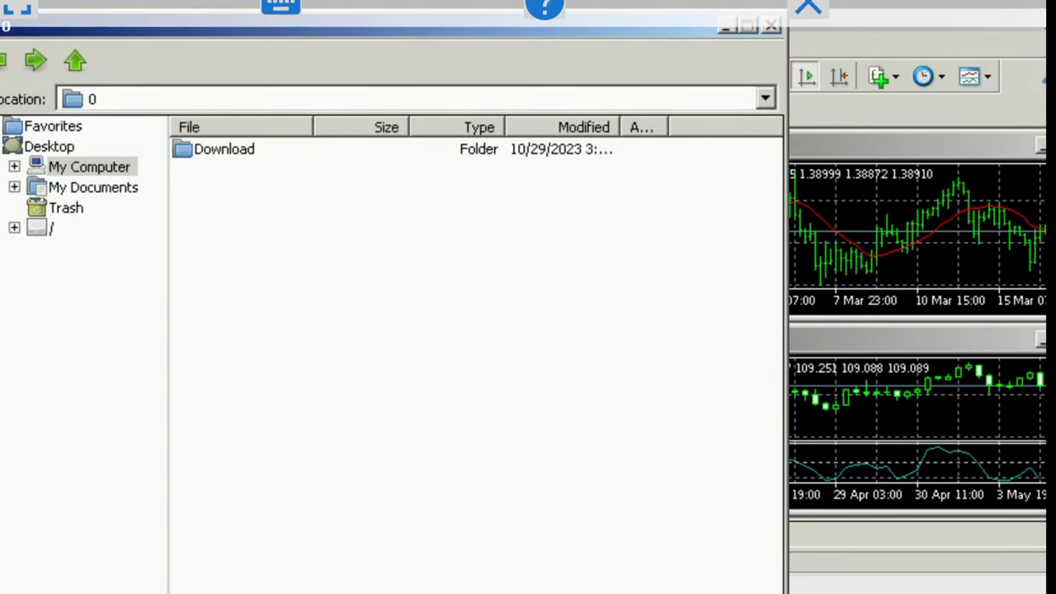
{"action": "double_click", "coordinate": [206, 149]}
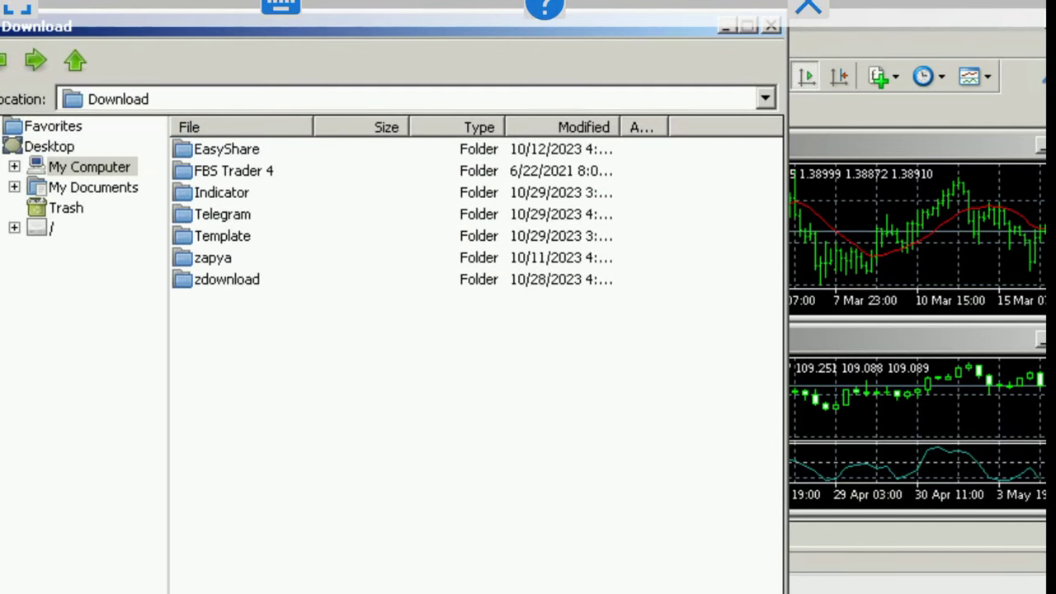
{"action": "left_click", "coordinate": [222, 236]}
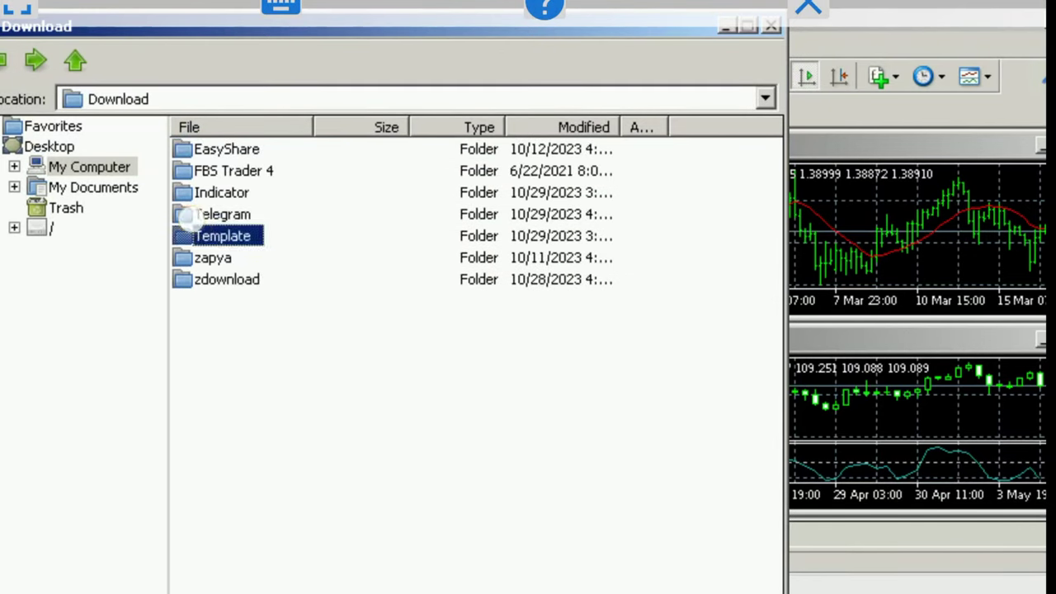
{"action": "left_click", "coordinate": [222, 213]}
{"action": "left_click", "coordinate": [180, 175]}
{"action": "left_click", "coordinate": [183, 192]}
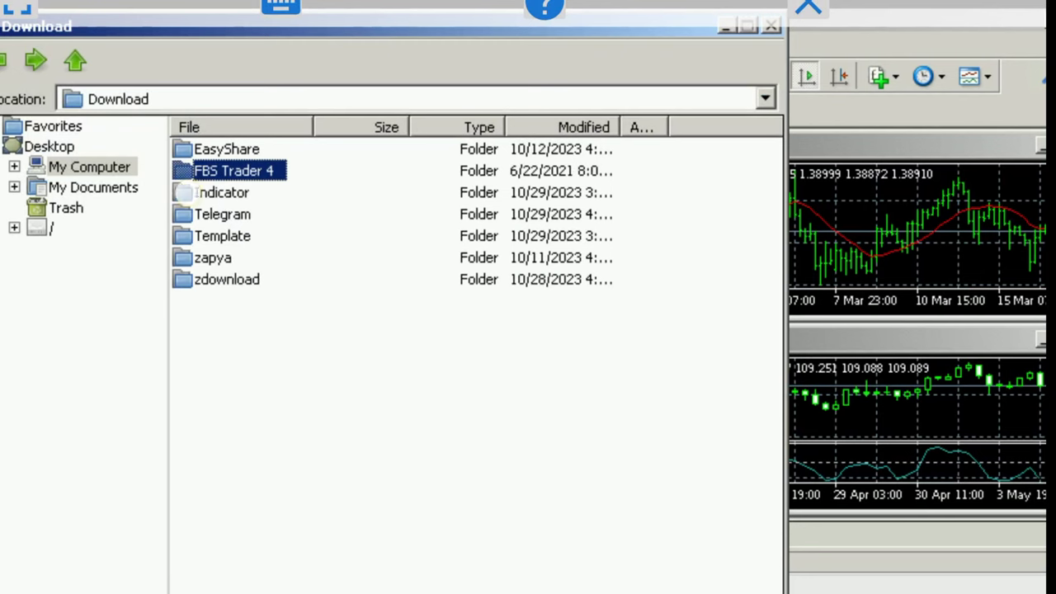
{"action": "double_click", "coordinate": [184, 192]}
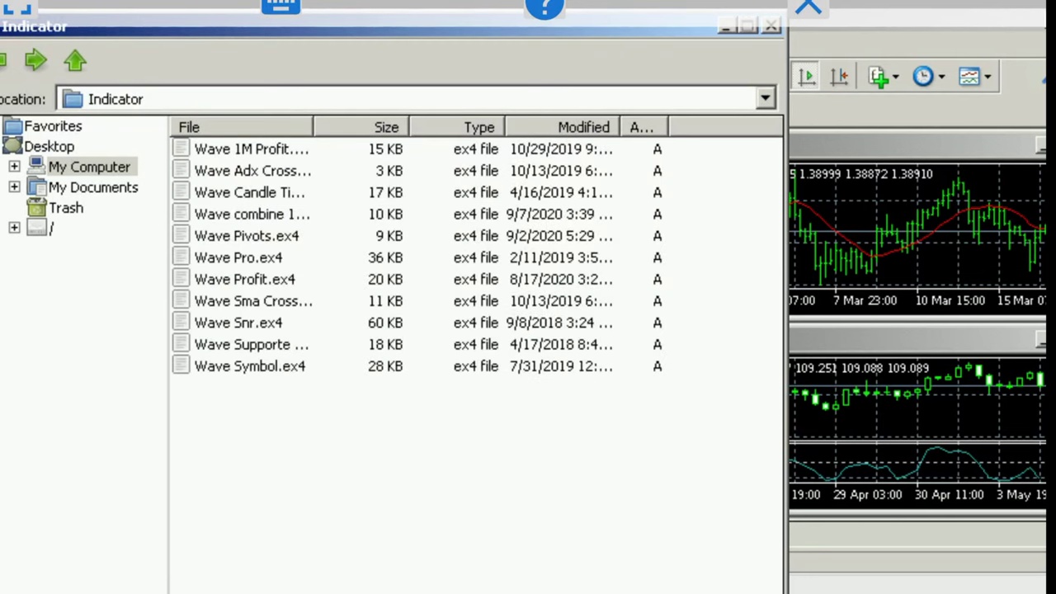
Copy all eleven Wave .ex4 indicator files and close the file browser.
{"action": "mouse_move", "coordinate": [687, 376]}
{"action": "left_mouse_down"}
{"action": "mouse_move", "coordinate": [604, 320]}
{"action": "mouse_move", "coordinate": [255, 154]}
{"action": "left_mouse_up"}
{"action": "right_click", "coordinate": [277, 171]}
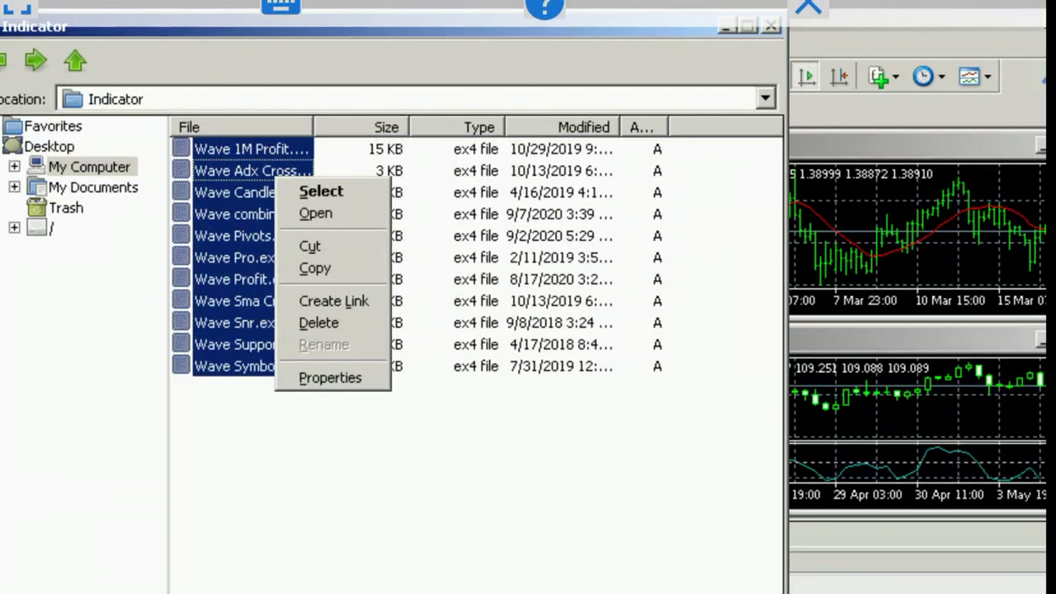
{"action": "left_click", "coordinate": [365, 259]}
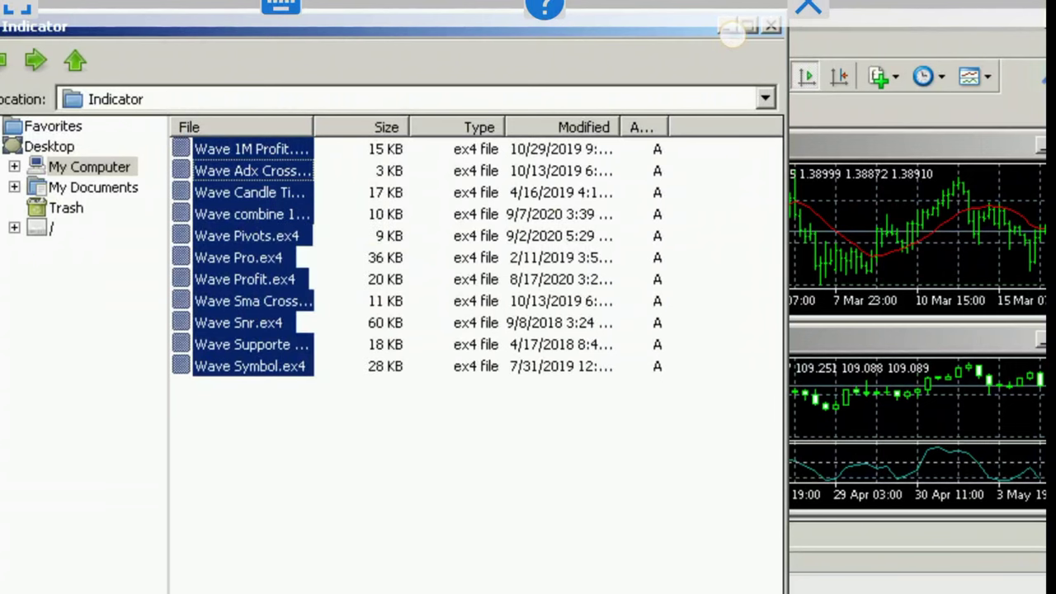
{"action": "left_click", "coordinate": [771, 27]}
Open the terminal's data folder via the File menu and go into MQL4\Indicators.
{"action": "key", "text": "alt+f"}
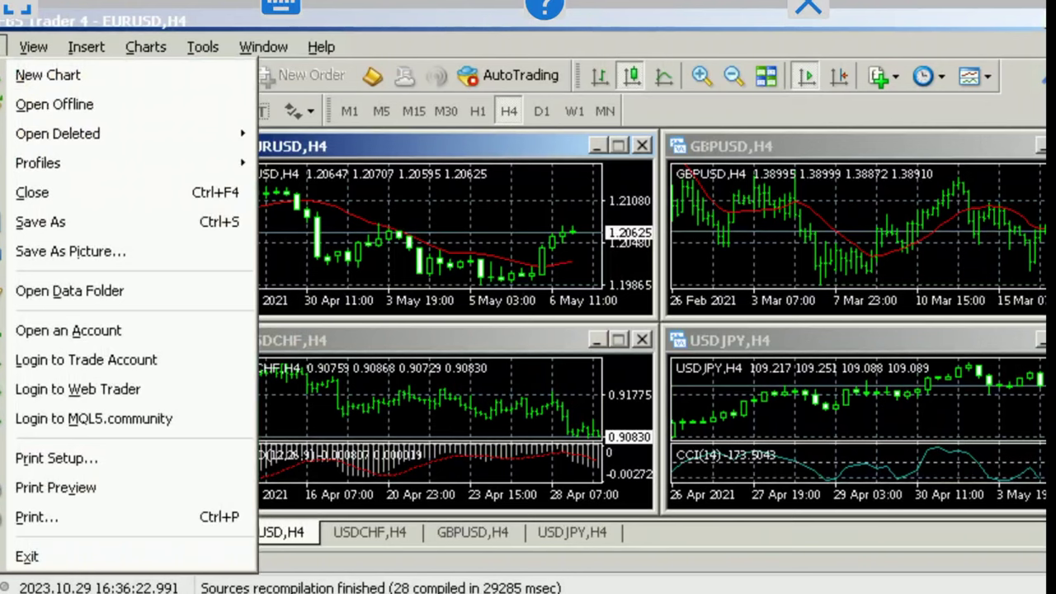
{"action": "left_click", "coordinate": [26, 289]}
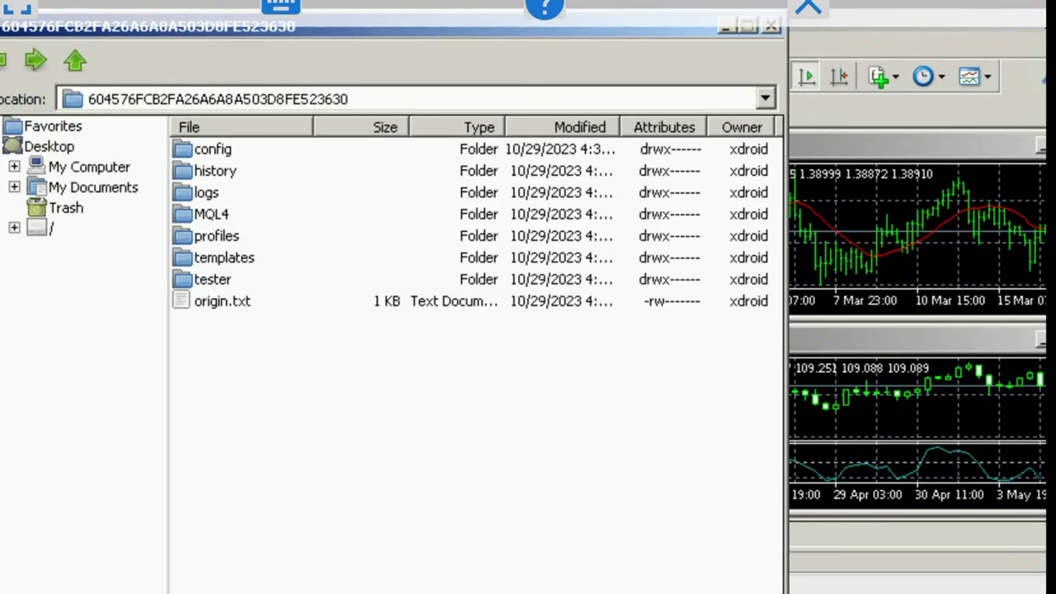
{"action": "left_click", "coordinate": [211, 213]}
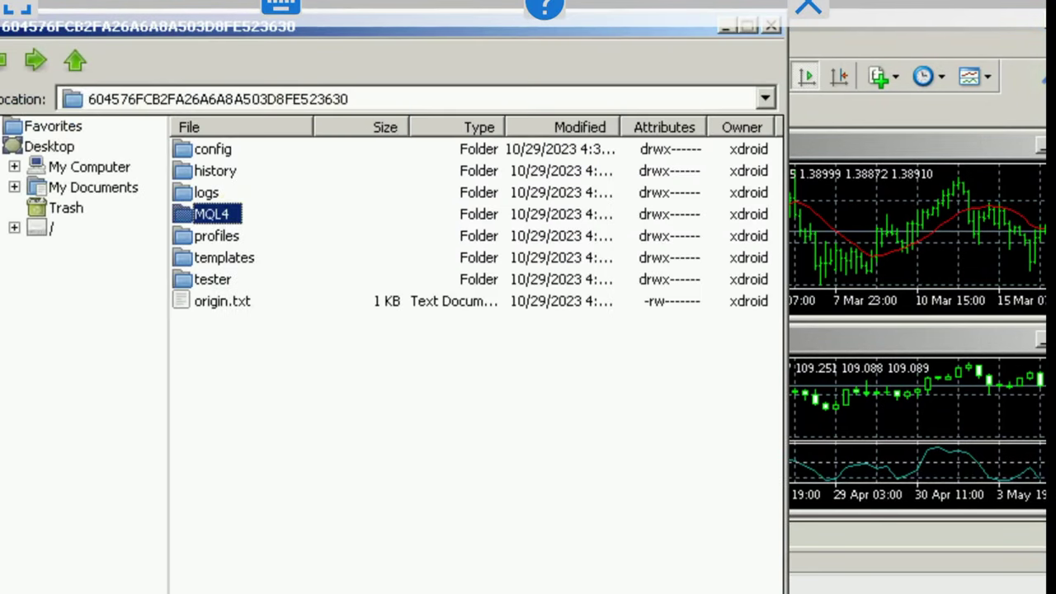
{"action": "double_click", "coordinate": [231, 213]}
{"action": "double_click", "coordinate": [225, 235]}
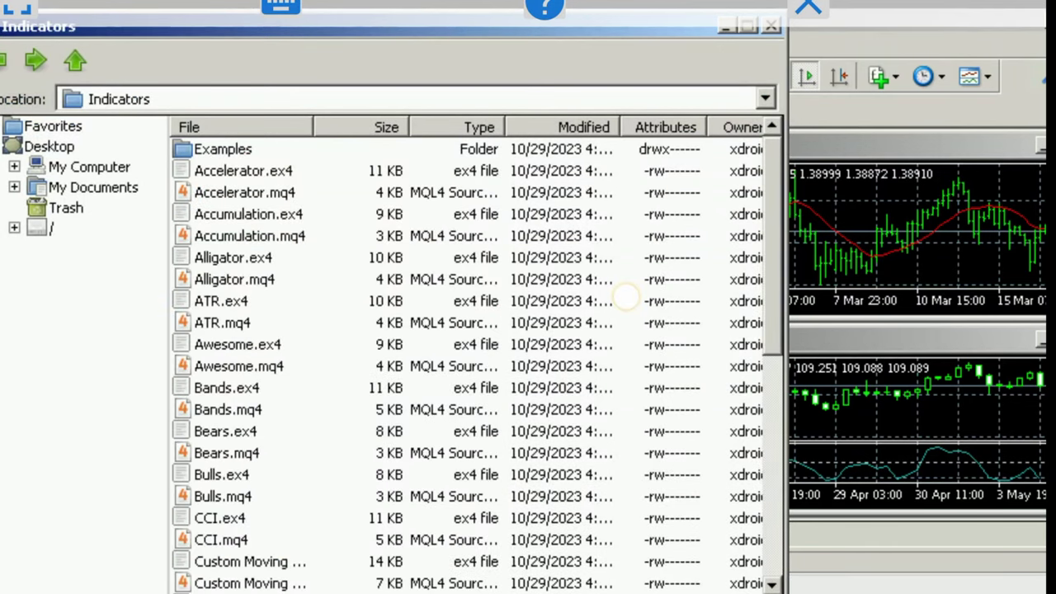
Paste the Wave indicator files into Indicators, check the list, and close the browser.
{"action": "right_click", "coordinate": [626, 297]}
{"action": "left_click", "coordinate": [667, 432]}
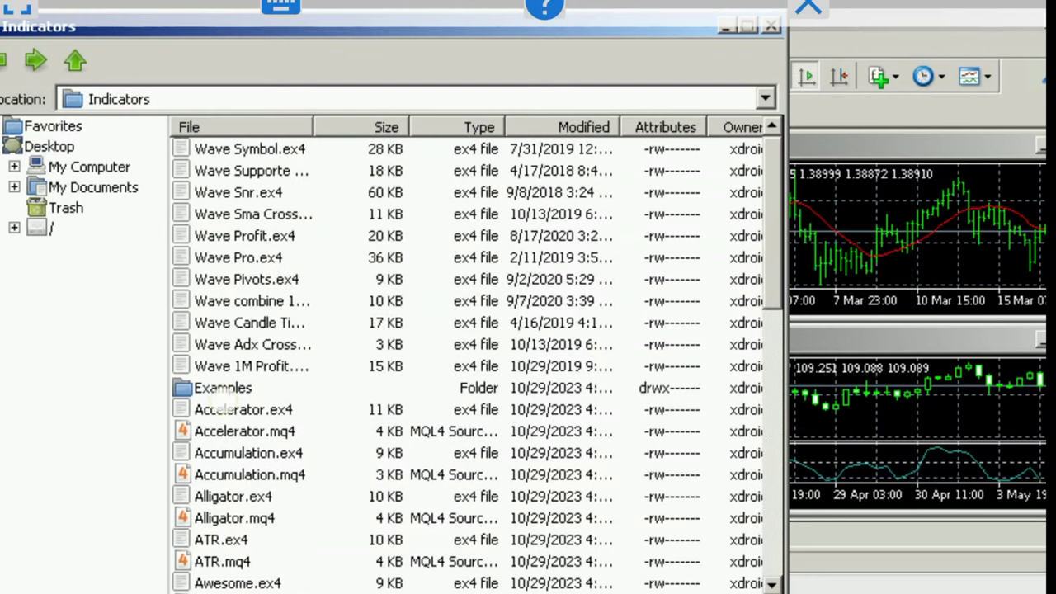
{"action": "scroll", "coordinate": [224, 399], "scroll_direction": "down", "scroll_amount": 4}
{"action": "scroll", "coordinate": [392, 564], "scroll_direction": "up", "scroll_amount": 4}
{"action": "left_click", "coordinate": [772, 26]}
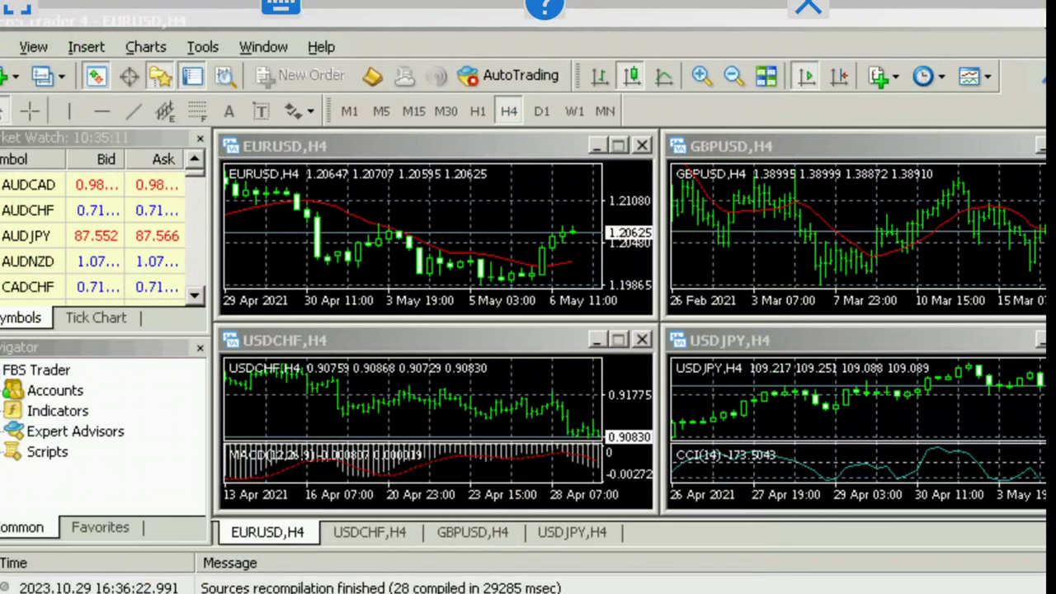
Expand Indicators in the Navigator and refresh the indicator list.
{"action": "left_click", "coordinate": [58, 410]}
{"action": "double_click", "coordinate": [58, 410]}
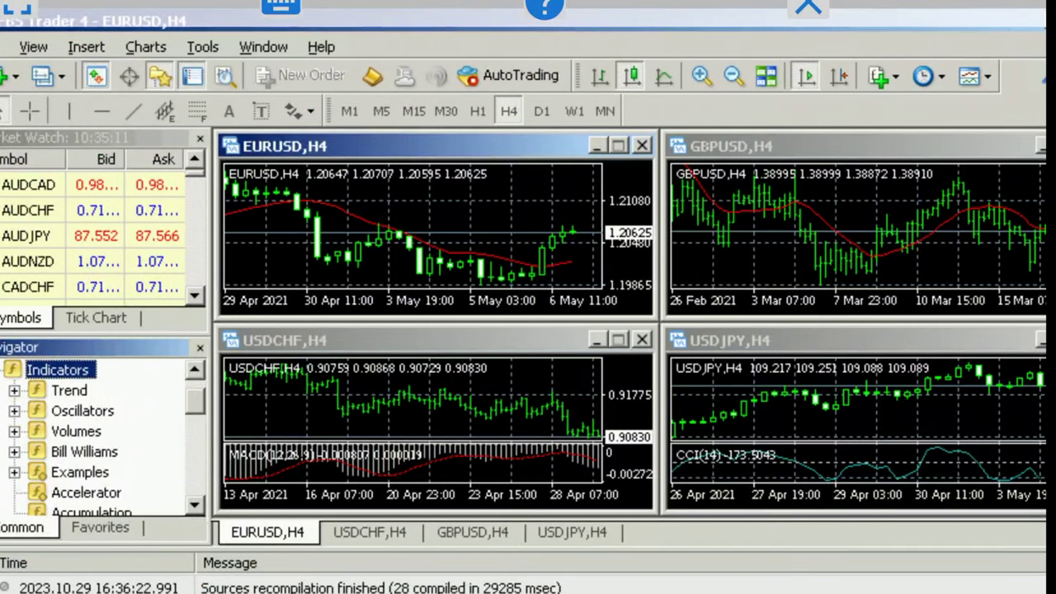
{"action": "right_click", "coordinate": [118, 419]}
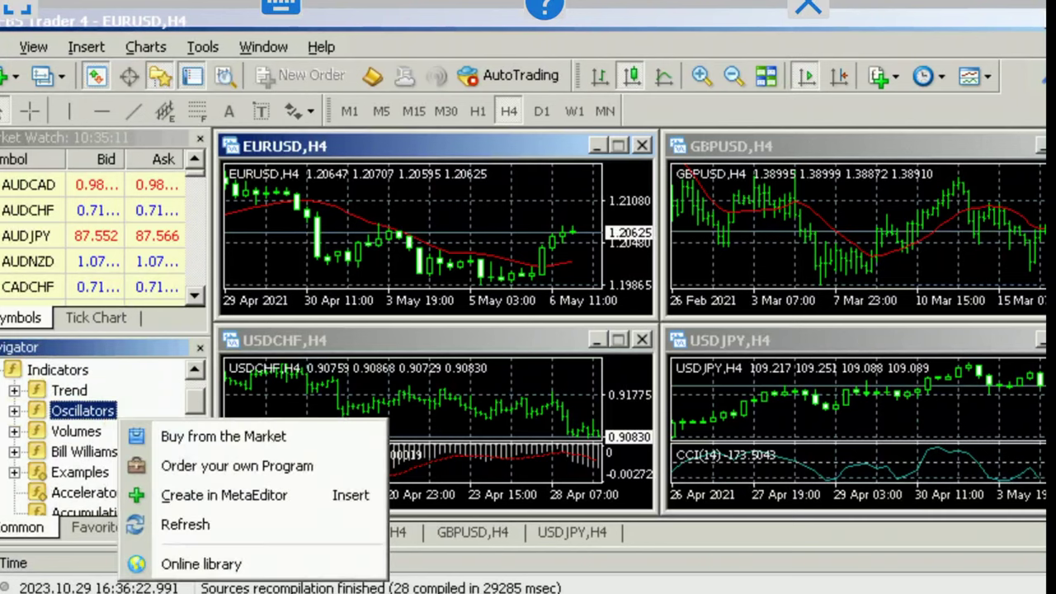
{"action": "left_click", "coordinate": [200, 412]}
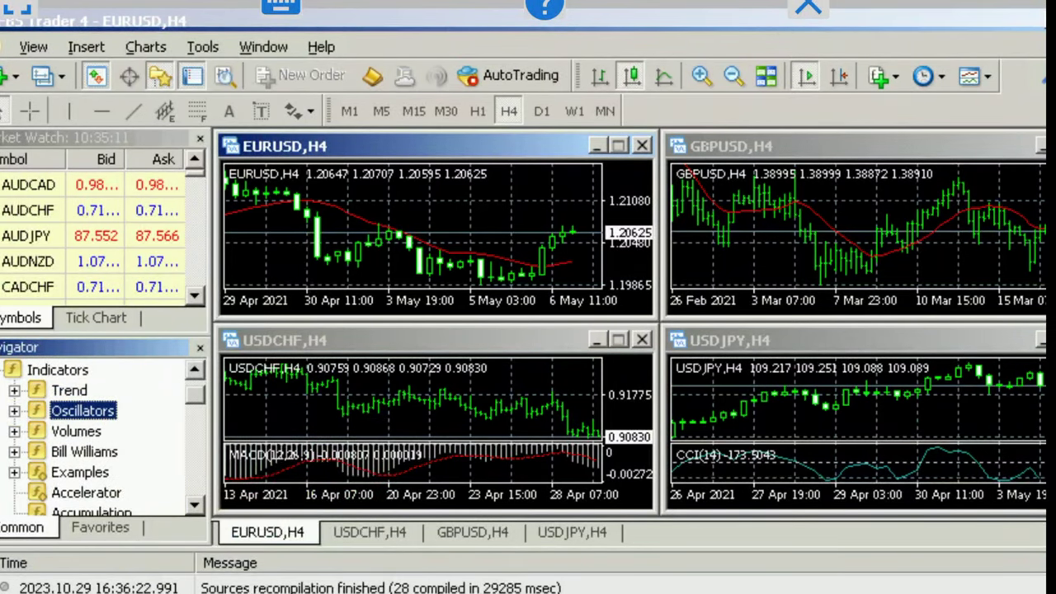
{"action": "key", "text": "alt+f"}
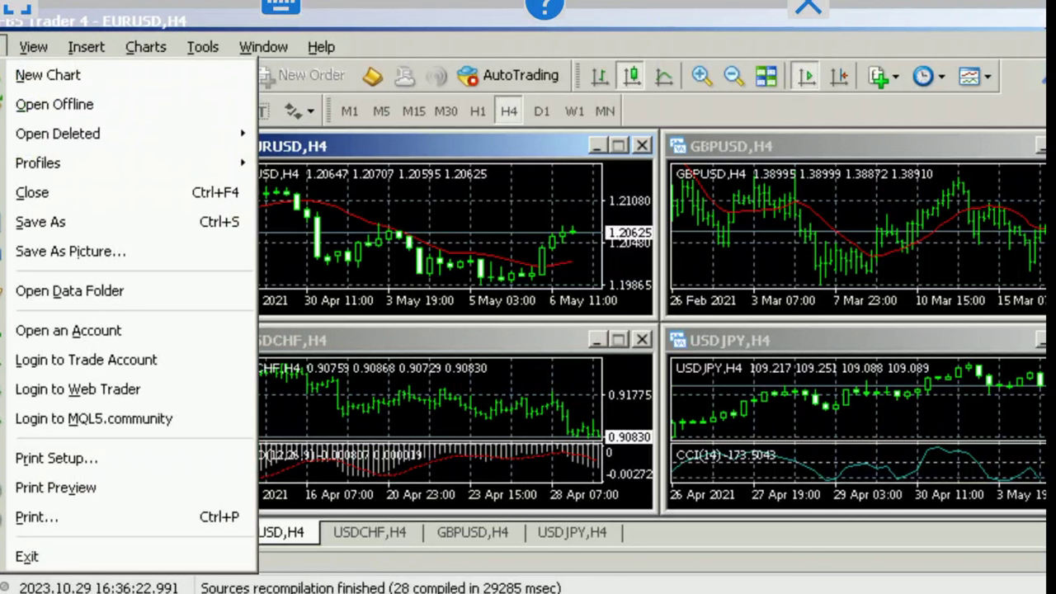
{"action": "key", "text": "Escape"}
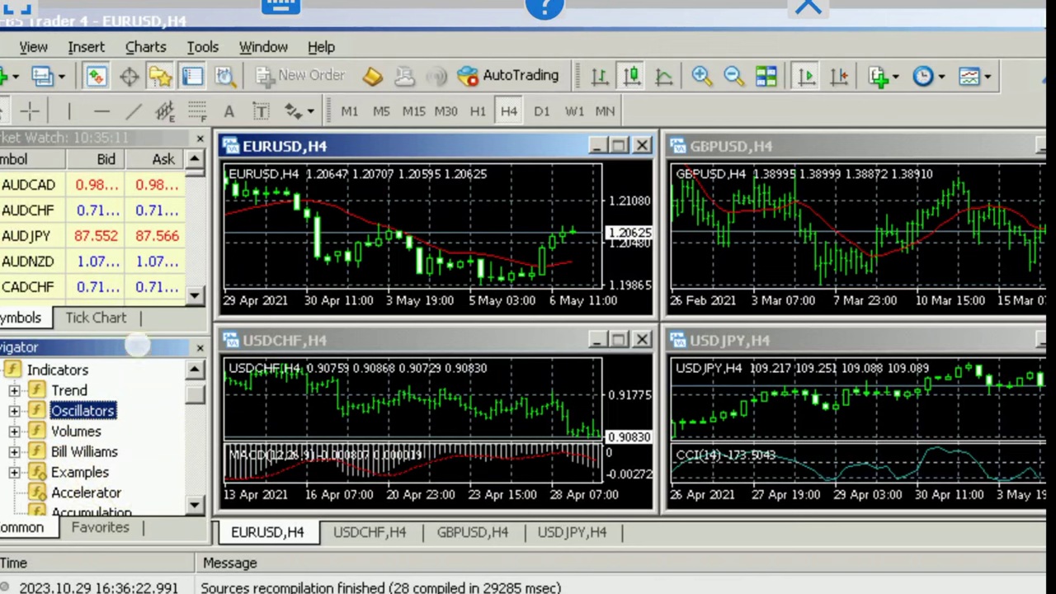
Scroll the indicator list to the new entries like Wave 1M Profit and Wave Pivots.
{"action": "left_click", "coordinate": [247, 448]}
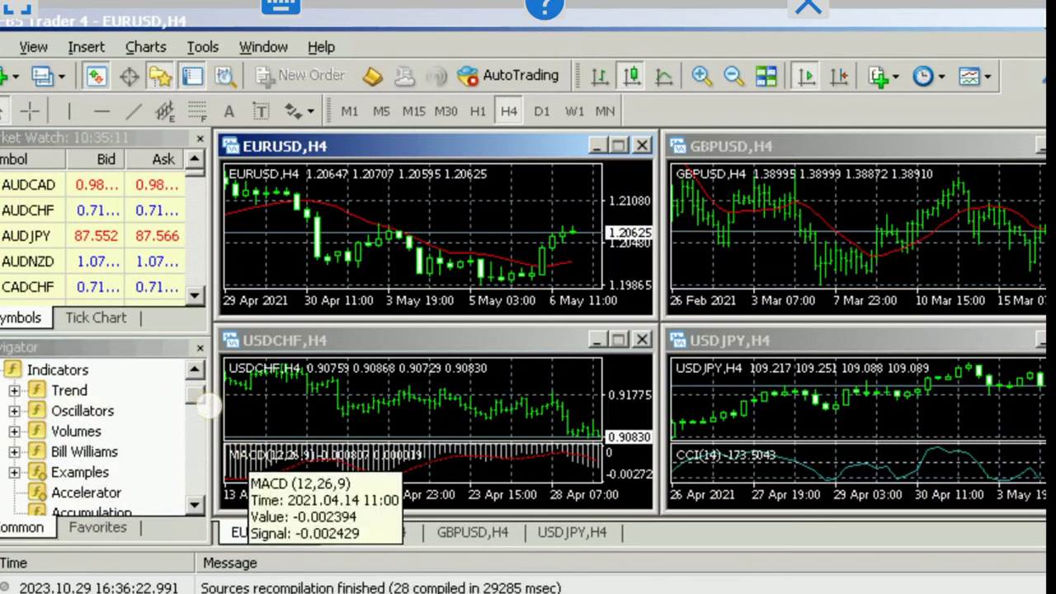
{"action": "scroll", "coordinate": [324, 443], "scroll_direction": "down", "scroll_amount": 2}
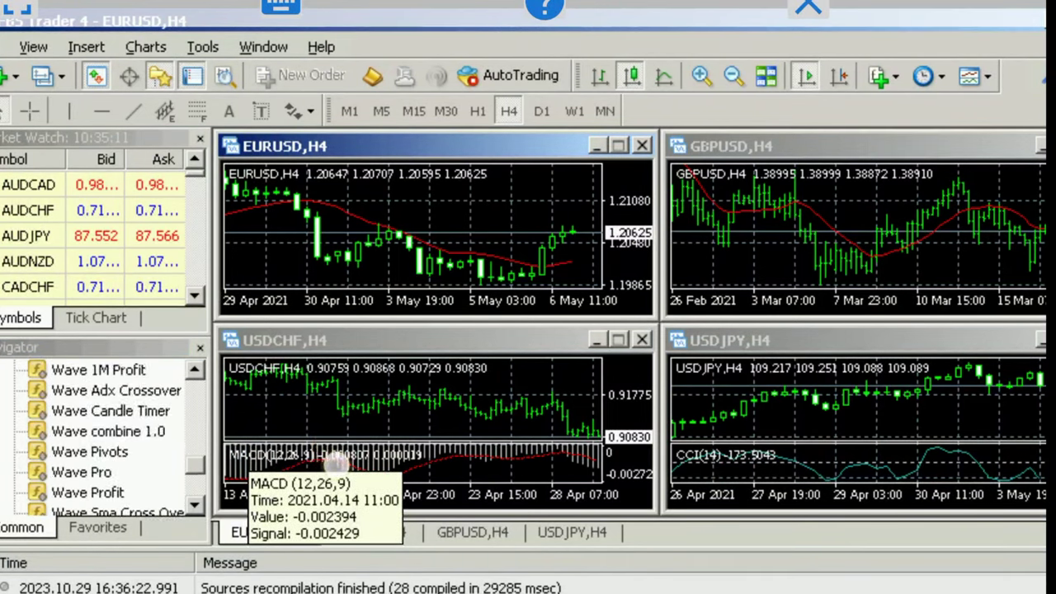
{"action": "scroll", "coordinate": [342, 462], "scroll_direction": "down", "scroll_amount": 2}
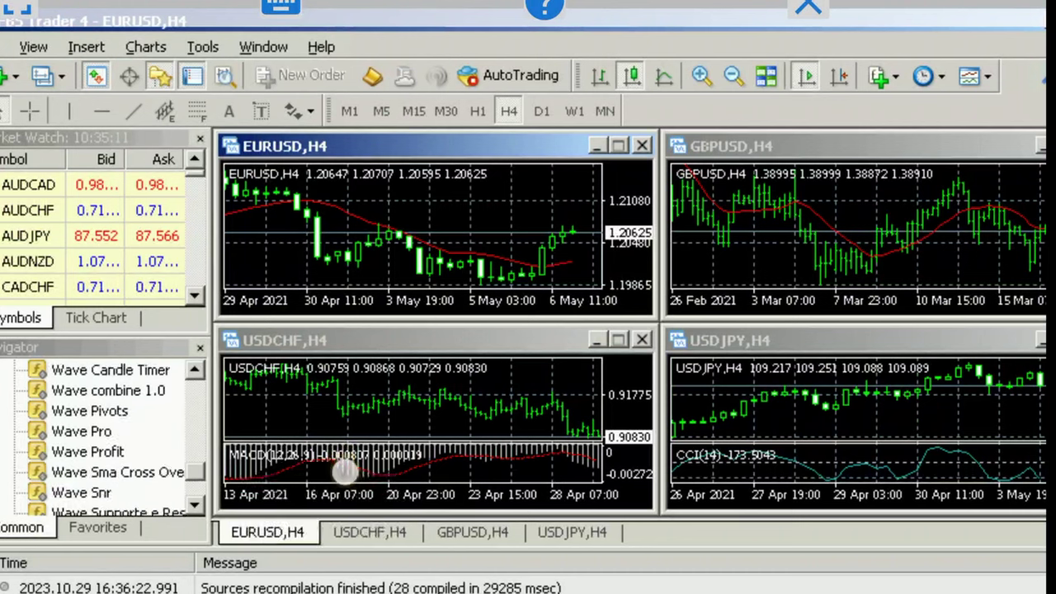
{"action": "scroll", "coordinate": [344, 471], "scroll_direction": "up", "scroll_amount": 2}
{"action": "scroll", "coordinate": [412, 425], "scroll_direction": "down", "scroll_amount": 5}
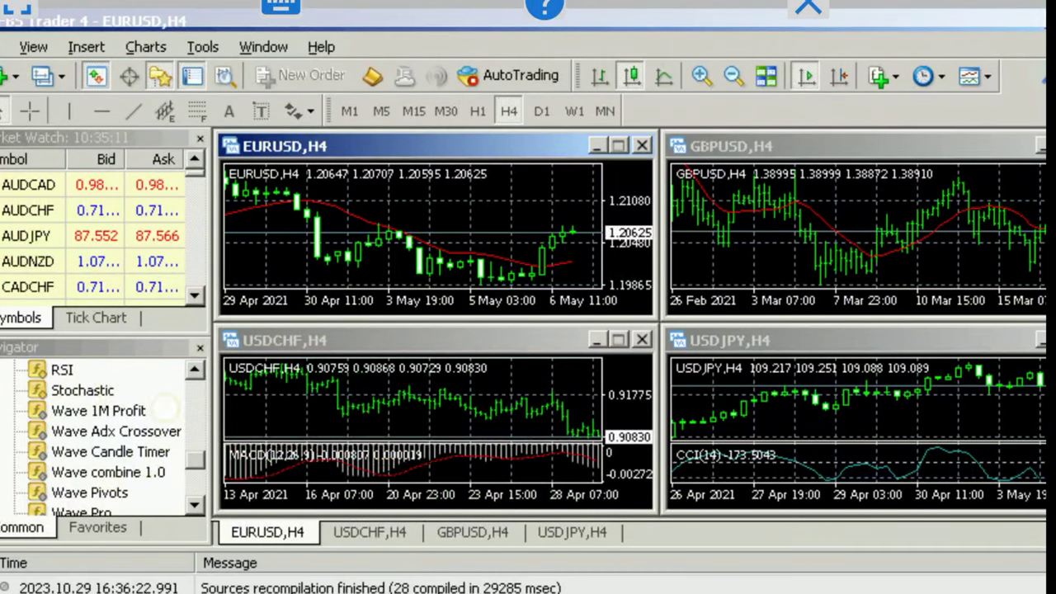
{"action": "scroll", "coordinate": [412, 425], "scroll_direction": "up", "scroll_amount": 10}
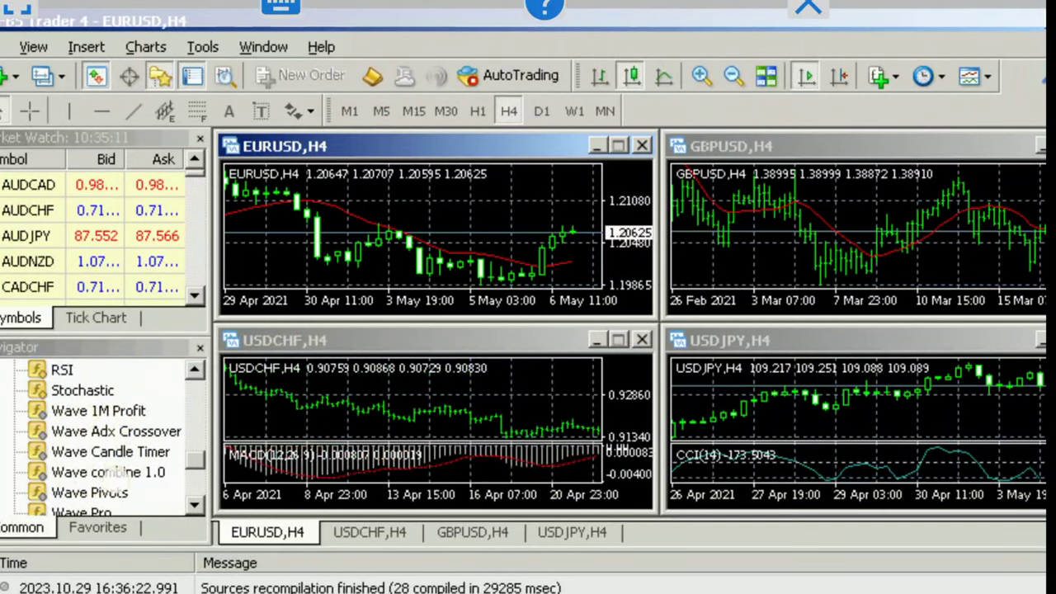